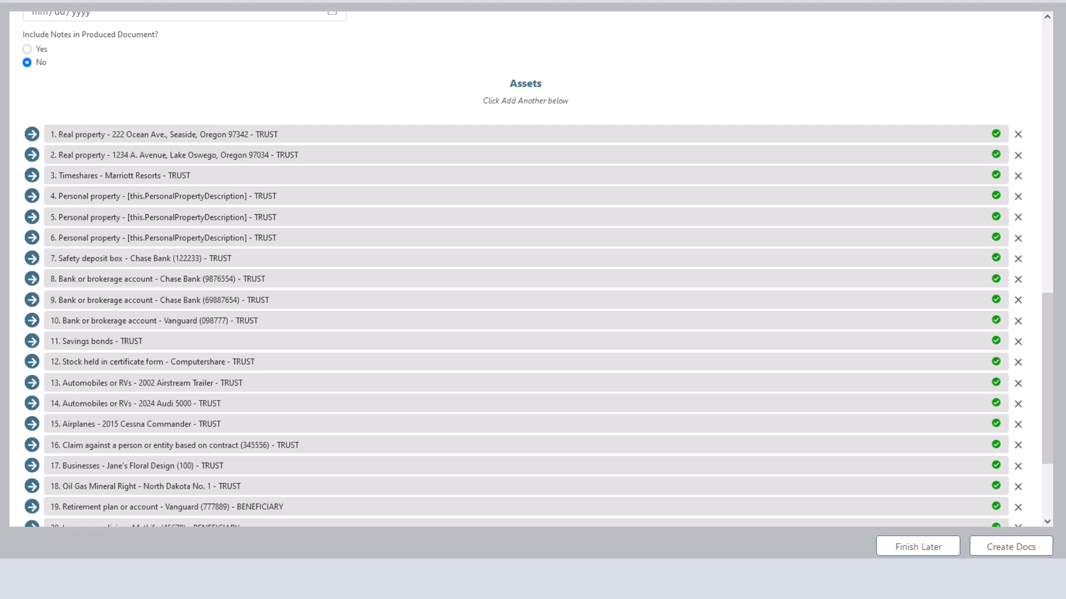
{"action": "left_click", "coordinate": [32, 134]}
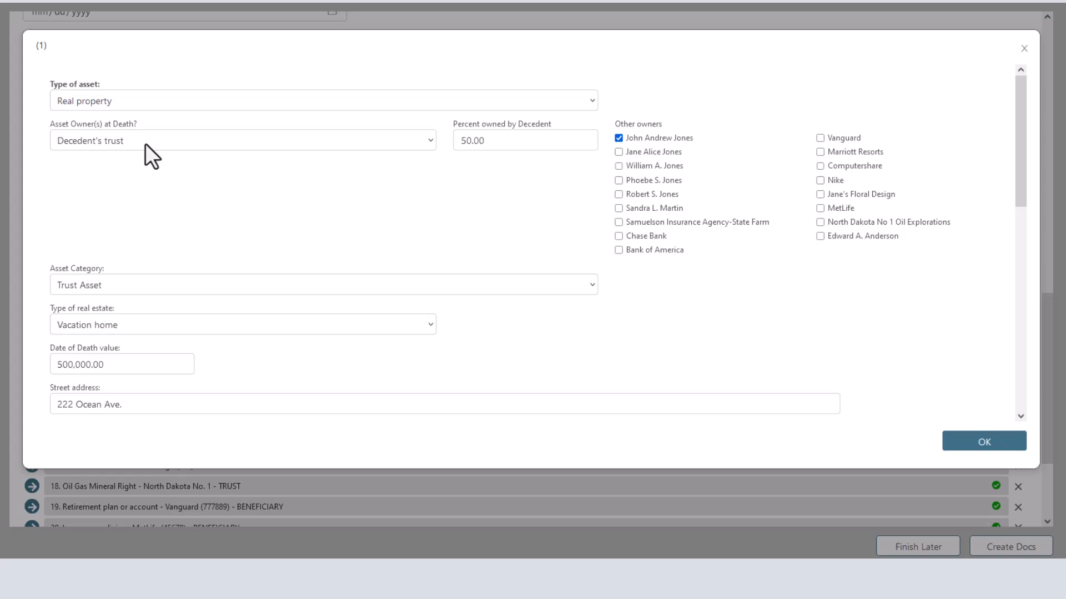
- Keep the Ocean Ave. property as Decedent's trust owner and Trust Asset category, then close it
{"action": "left_click", "coordinate": [147, 153]}
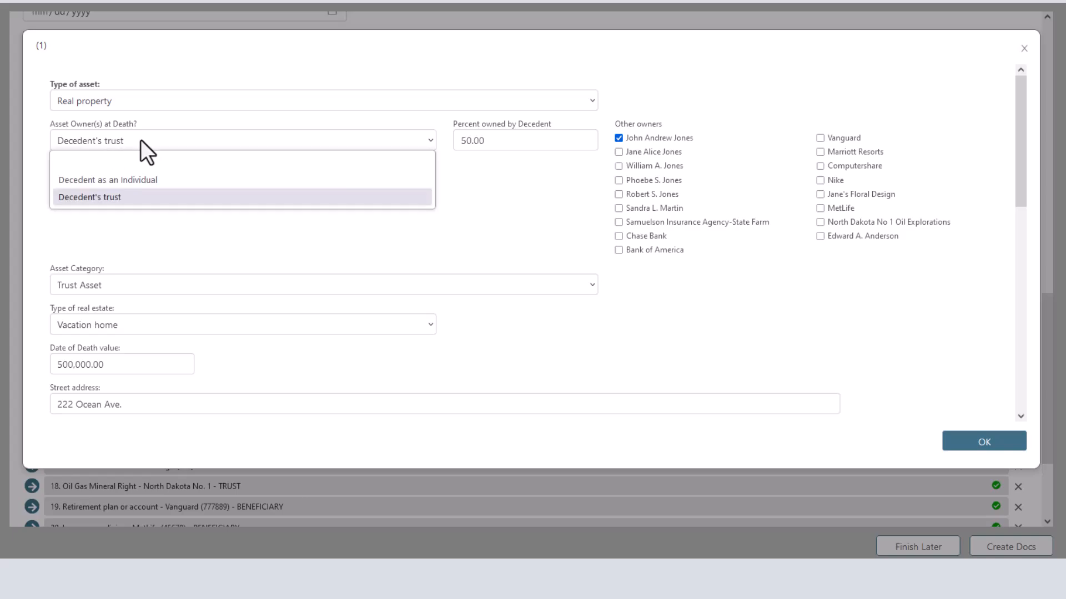
{"action": "left_click", "coordinate": [141, 140]}
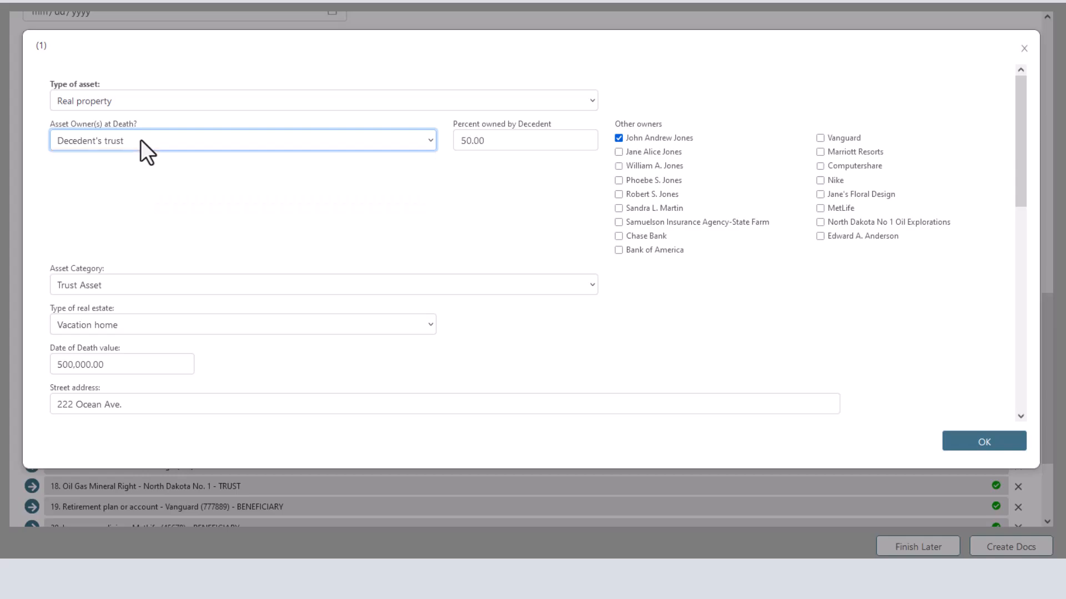
{"action": "left_click", "coordinate": [124, 285]}
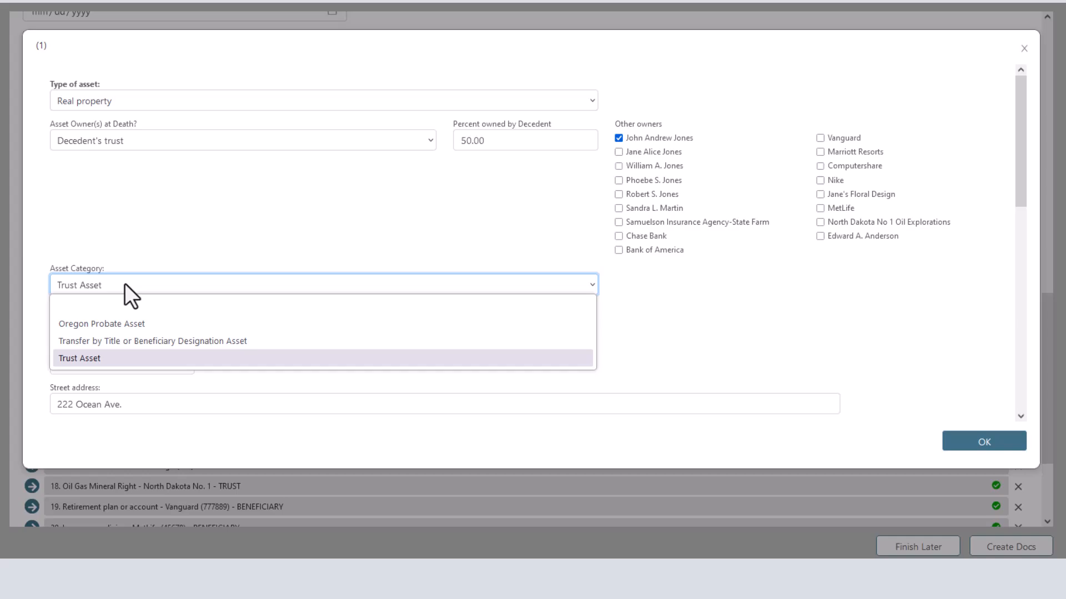
{"action": "left_click", "coordinate": [125, 284]}
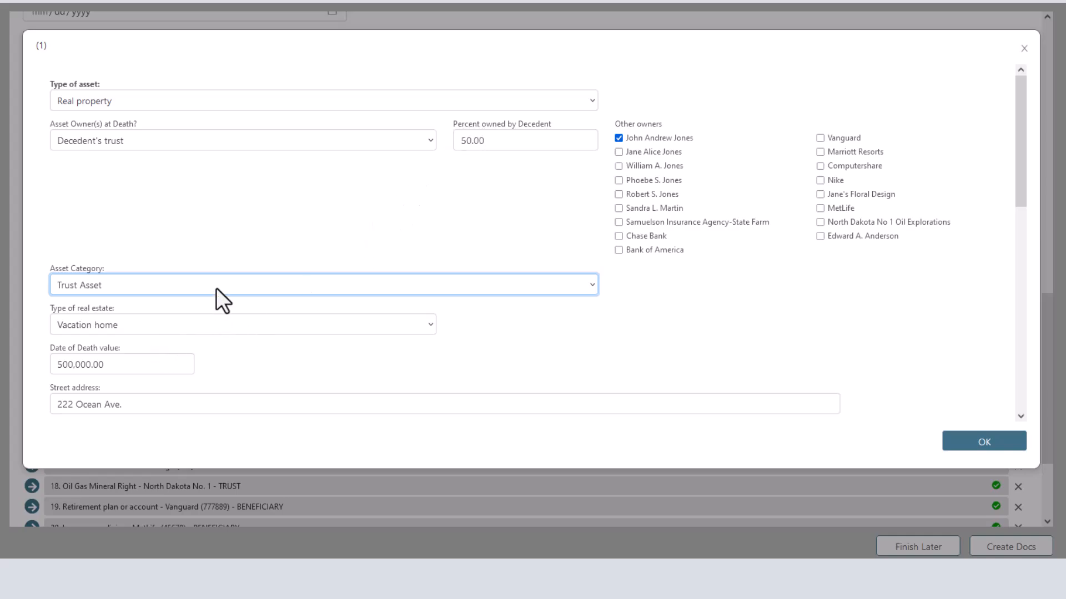
{"action": "left_click", "coordinate": [982, 448]}
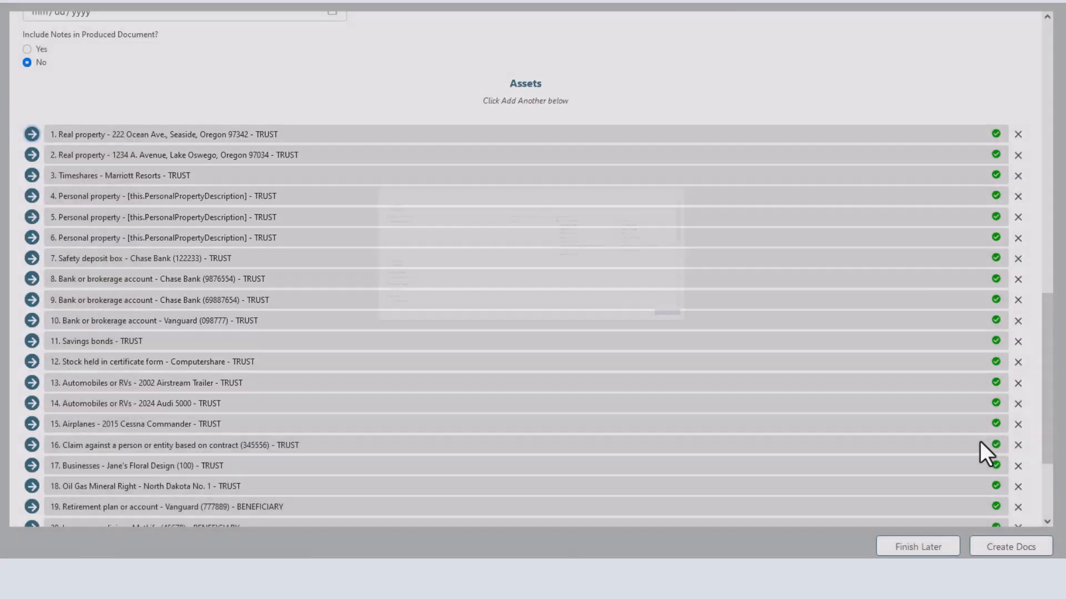
- Scroll through the Assets list to reach the Important People or Entities section
{"action": "scroll", "coordinate": [248, 383], "scroll_direction": "down", "scroll_amount": 3}
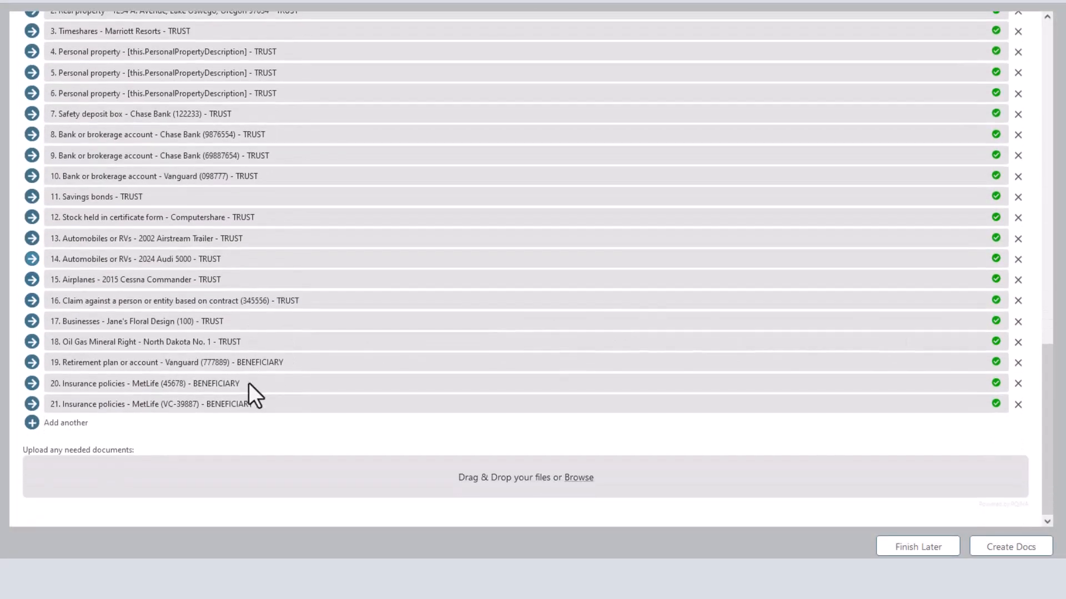
{"action": "scroll", "coordinate": [249, 383], "scroll_direction": "up", "scroll_amount": 2}
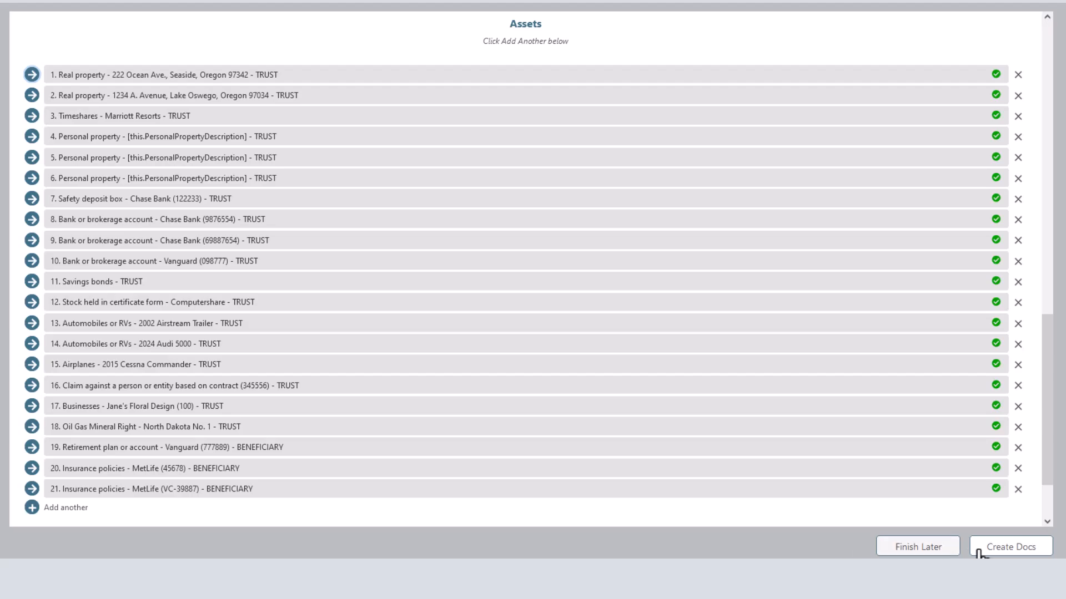
{"action": "scroll", "coordinate": [608, 412], "scroll_direction": "down", "scroll_amount": 1}
{"action": "scroll", "coordinate": [607, 411], "scroll_direction": "down", "scroll_amount": 2}
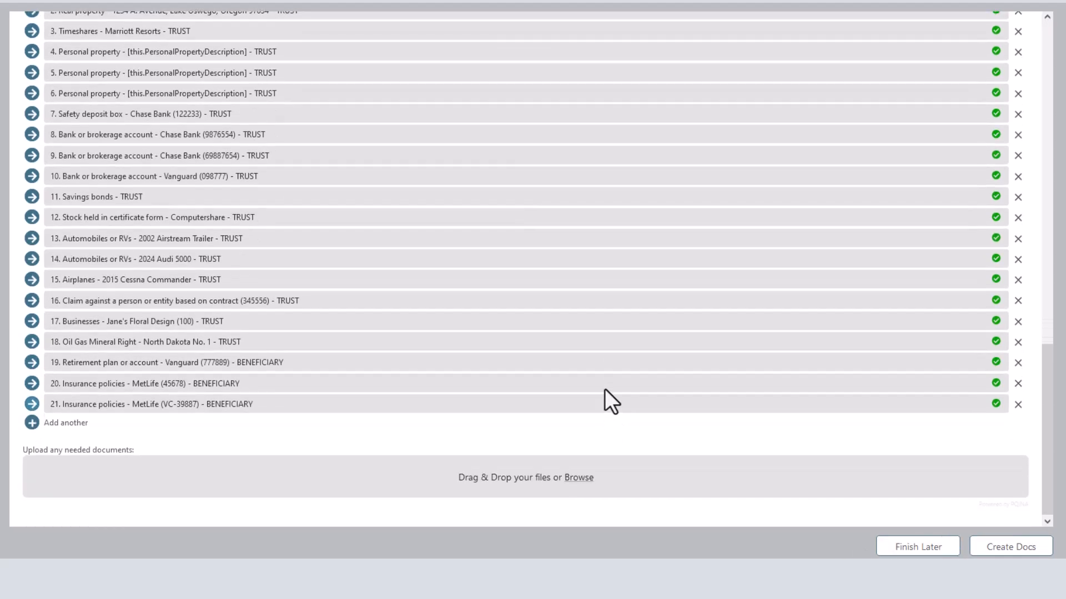
{"action": "scroll", "coordinate": [604, 389], "scroll_direction": "up", "scroll_amount": 15}
{"action": "scroll", "coordinate": [605, 388], "scroll_direction": "down", "scroll_amount": 3}
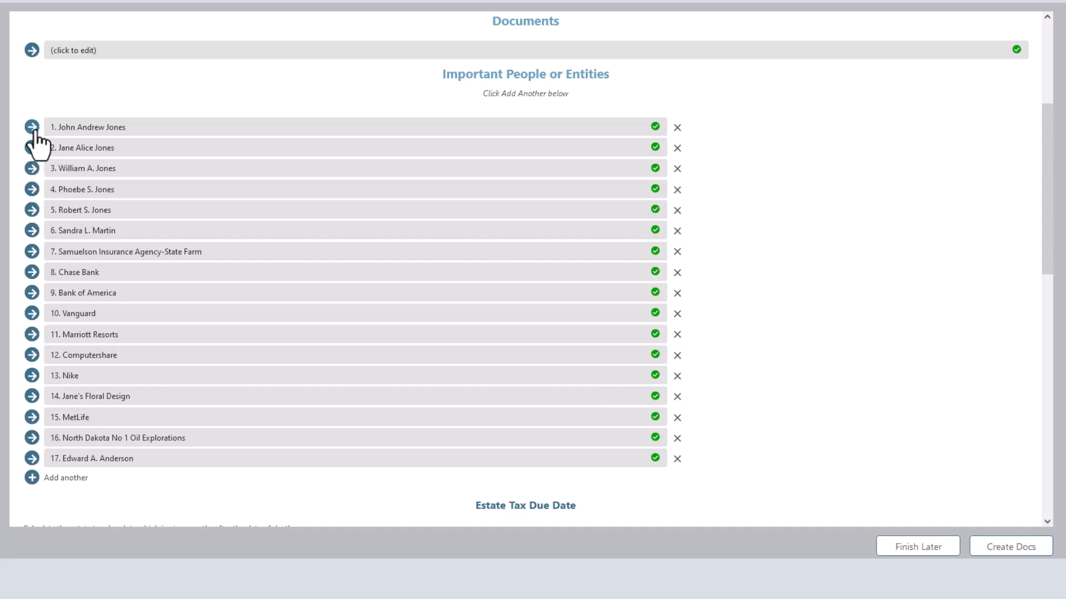
{"action": "left_click", "coordinate": [32, 314]}
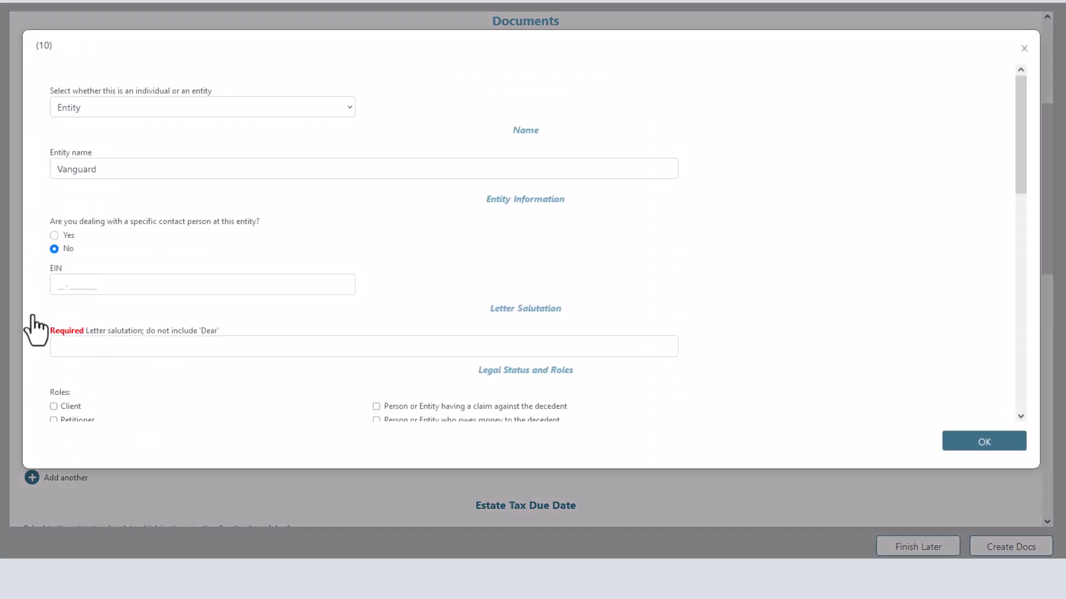
{"action": "scroll", "coordinate": [150, 367], "scroll_direction": "down", "scroll_amount": 3}
{"action": "scroll", "coordinate": [131, 355], "scroll_direction": "down", "scroll_amount": 3}
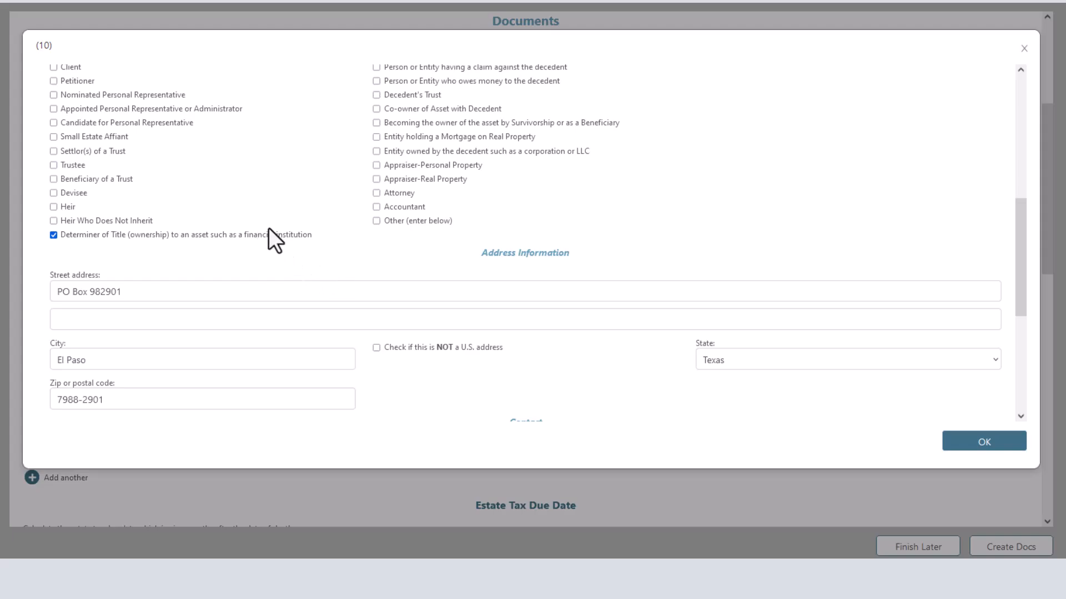
{"action": "left_click", "coordinate": [963, 444]}
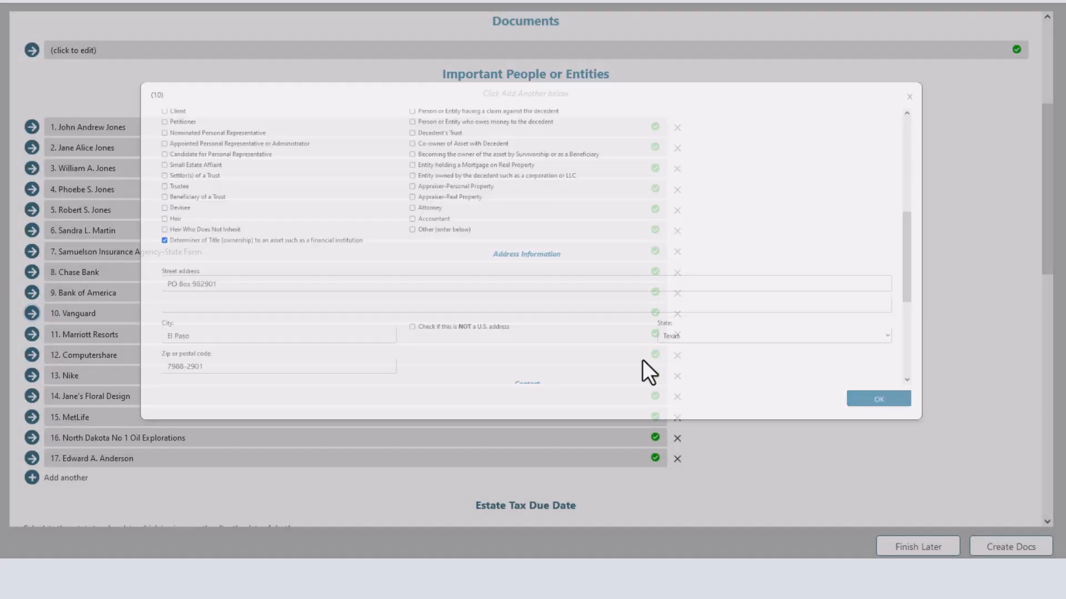
{"action": "left_click", "coordinate": [32, 127]}
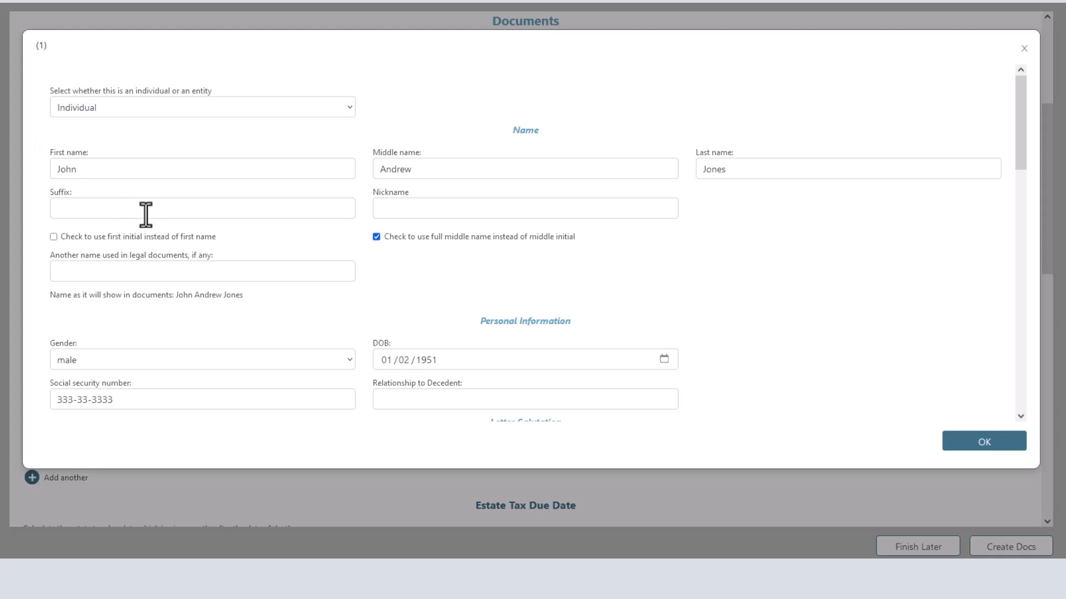
{"action": "scroll", "coordinate": [146, 215], "scroll_direction": "down", "scroll_amount": 9}
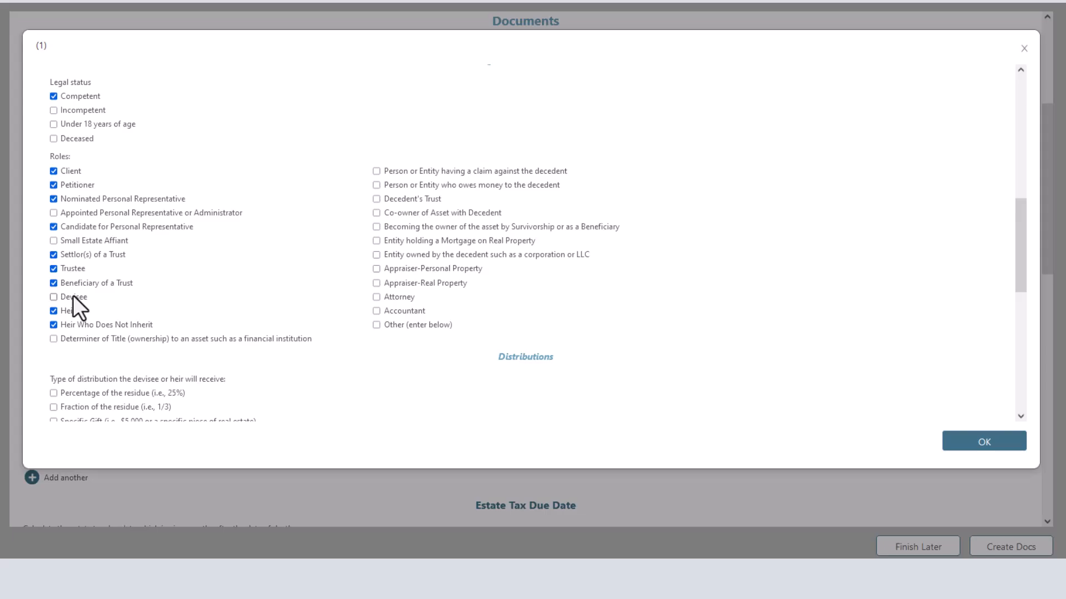
{"action": "left_click", "coordinate": [984, 442]}
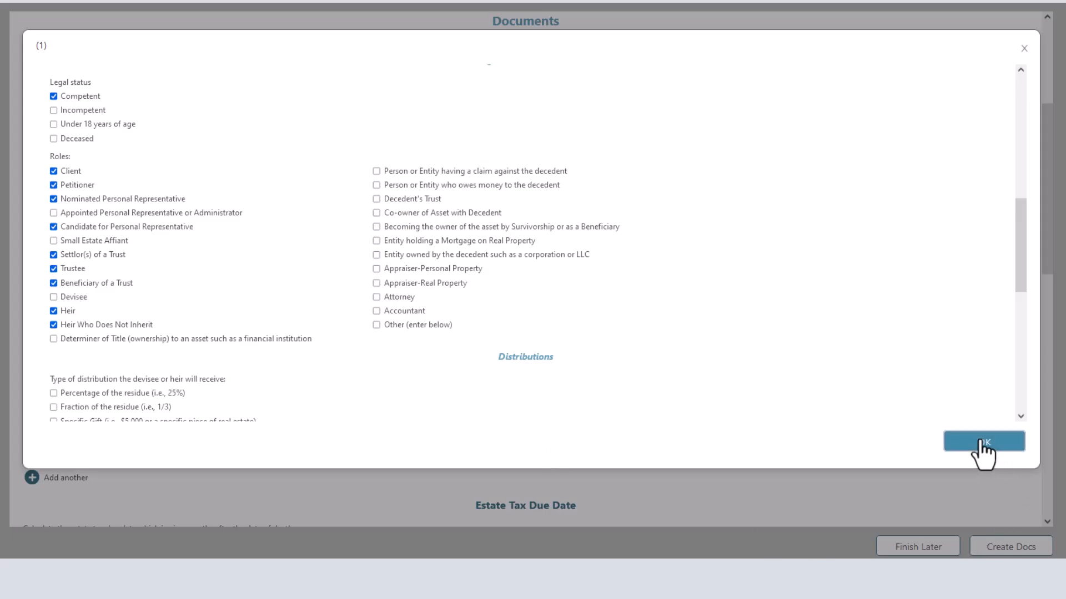
- Scroll to Estate Tax Due Date and leave the Trust Administration interview via Finish Later
{"action": "scroll", "coordinate": [406, 348], "scroll_direction": "down", "scroll_amount": 2}
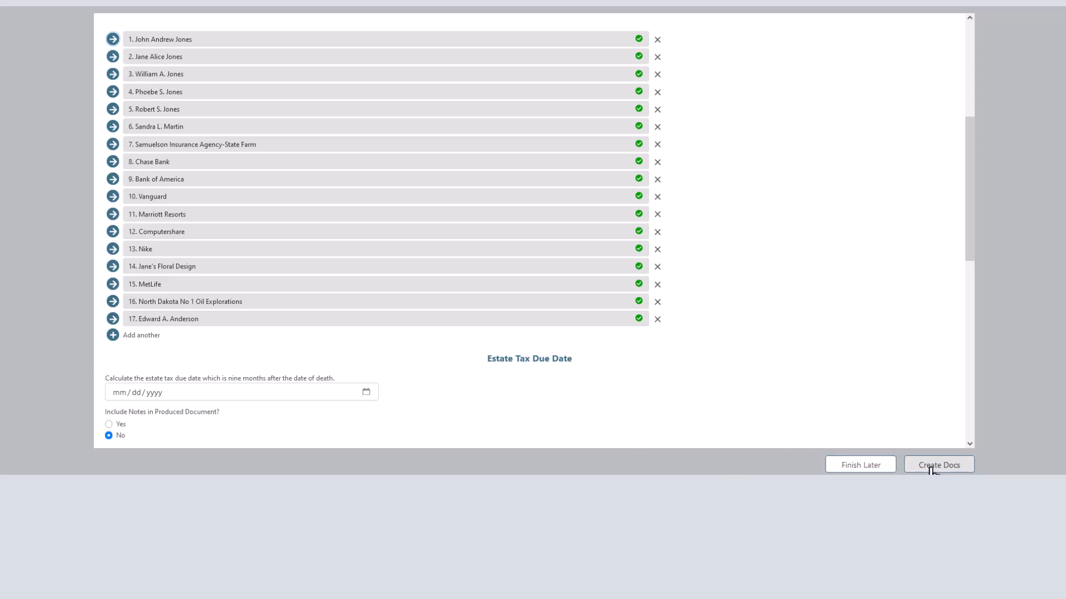
{"action": "left_click", "coordinate": [855, 466]}
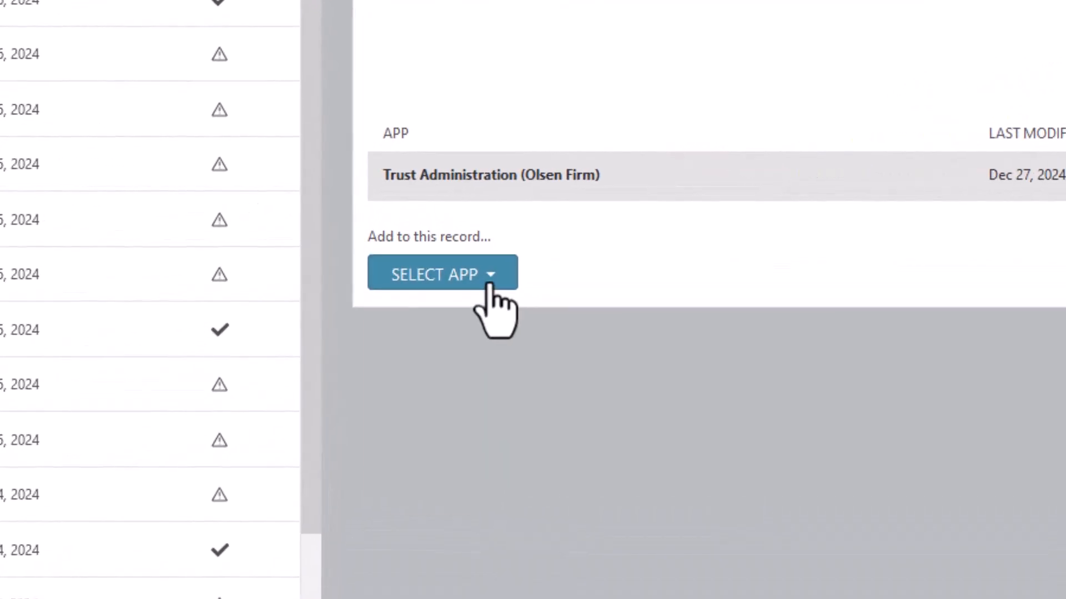
- Add the Client Interview - Probate app to this record from SELECT APP
{"action": "left_click", "coordinate": [427, 219]}
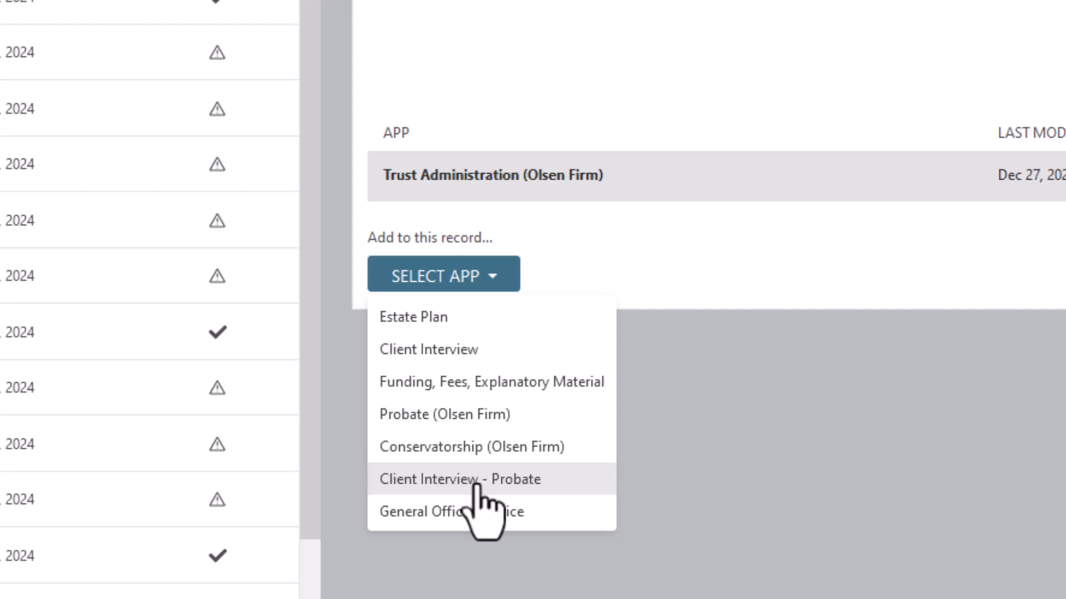
{"action": "left_click", "coordinate": [476, 481]}
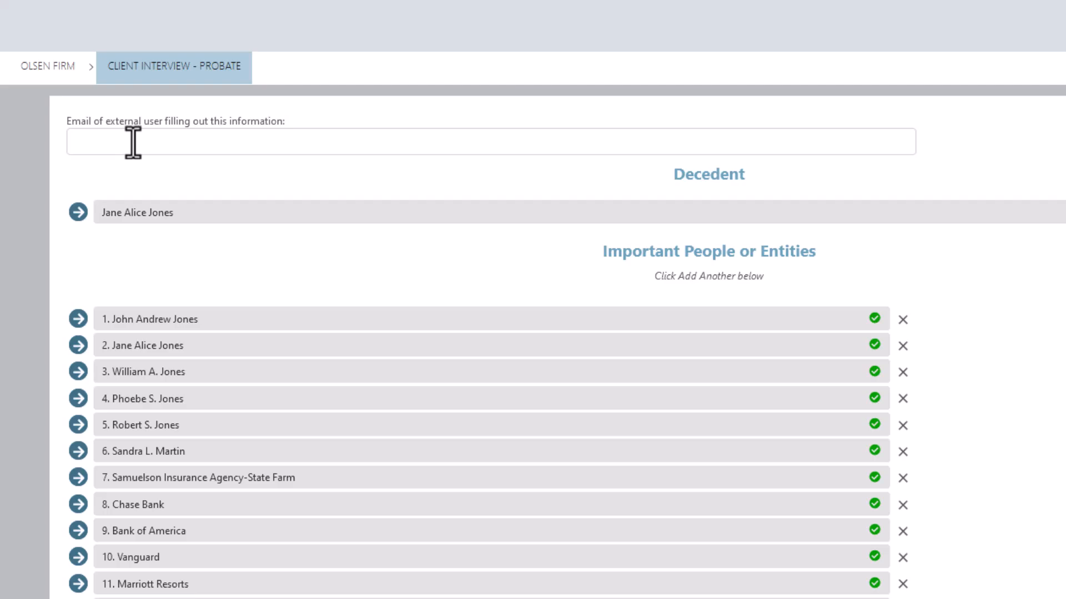
{"action": "left_click", "coordinate": [96, 141]}
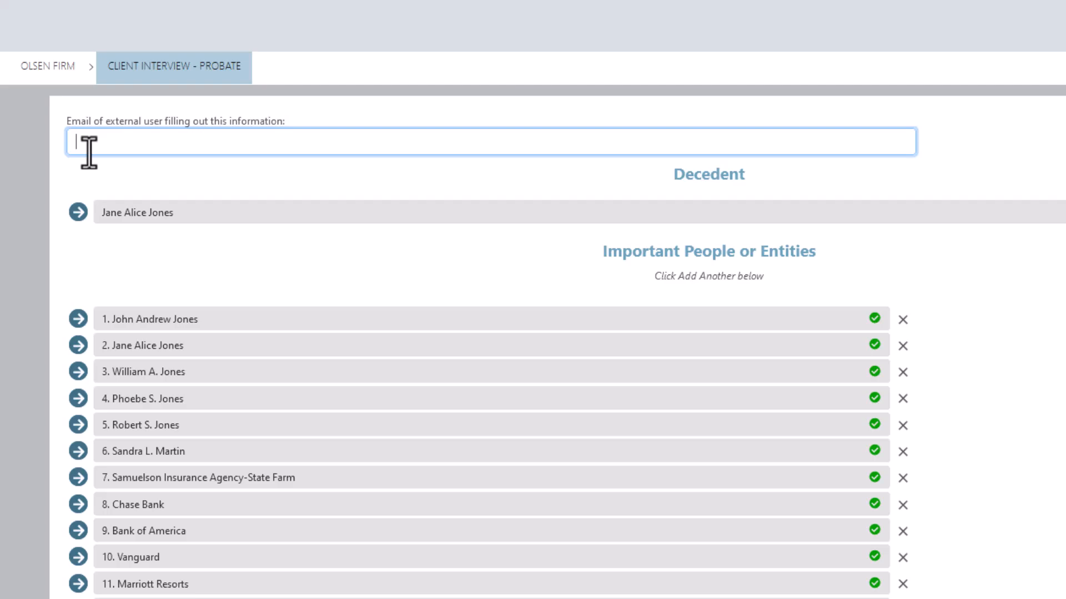
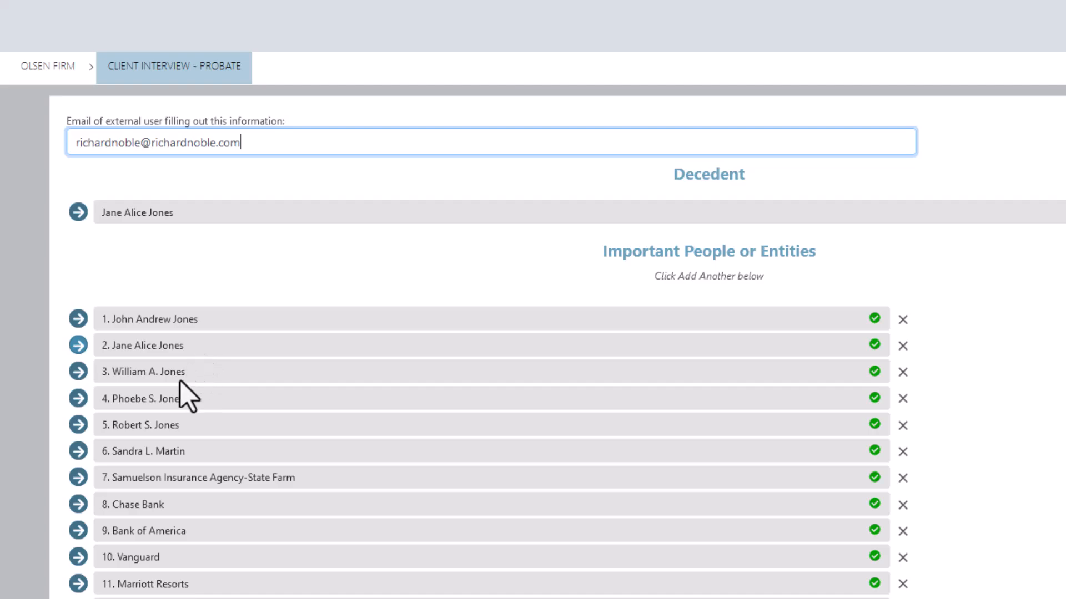
- Set the will/intestate choice to Will
{"action": "scroll", "coordinate": [203, 383], "scroll_direction": "down", "scroll_amount": 6}
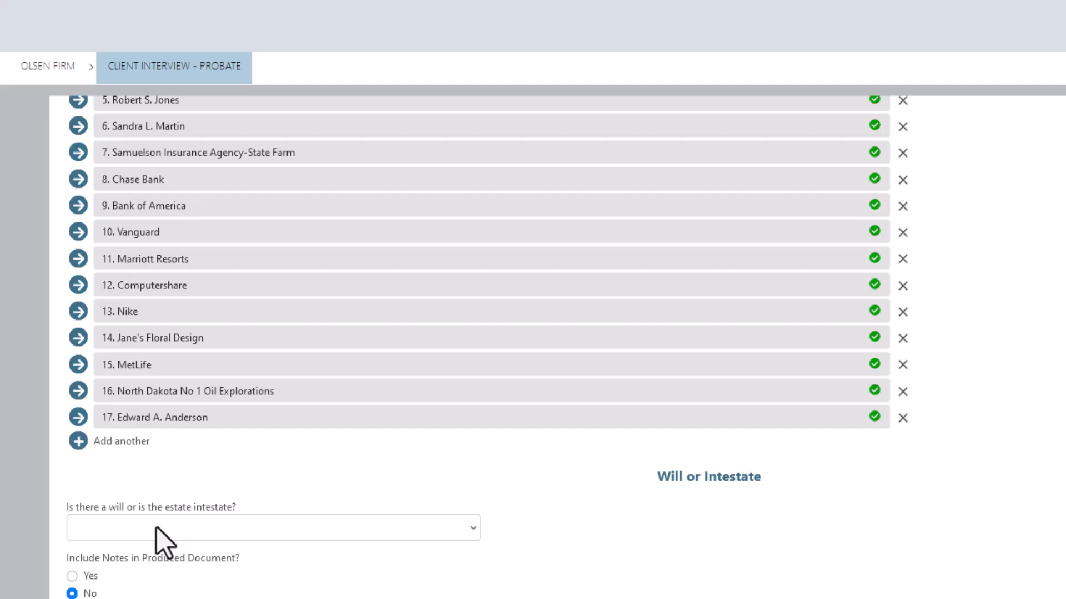
{"action": "left_click", "coordinate": [157, 527]}
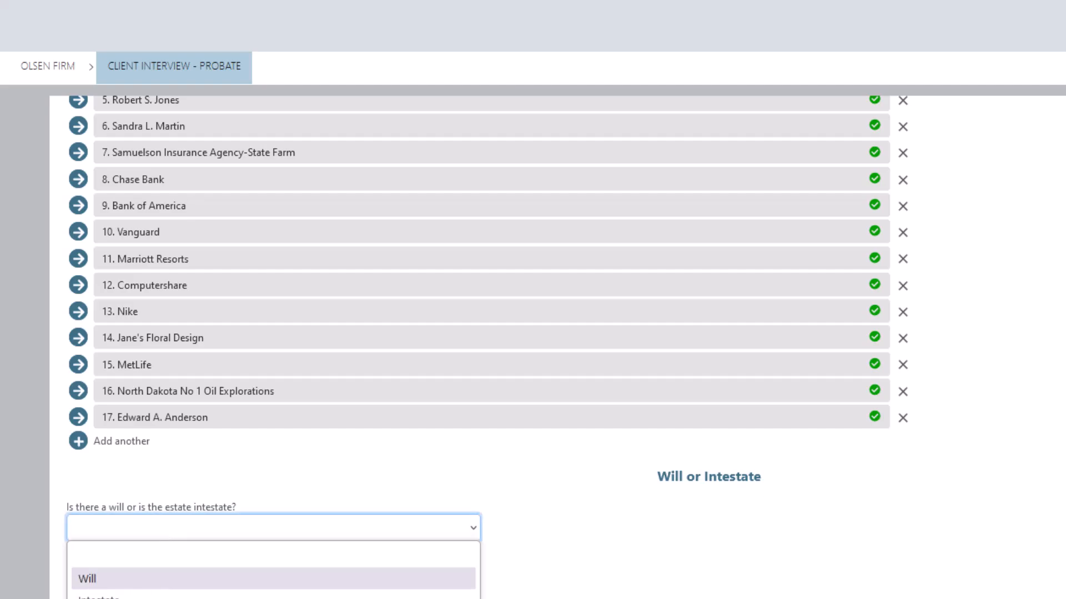
{"action": "left_click", "coordinate": [91, 582]}
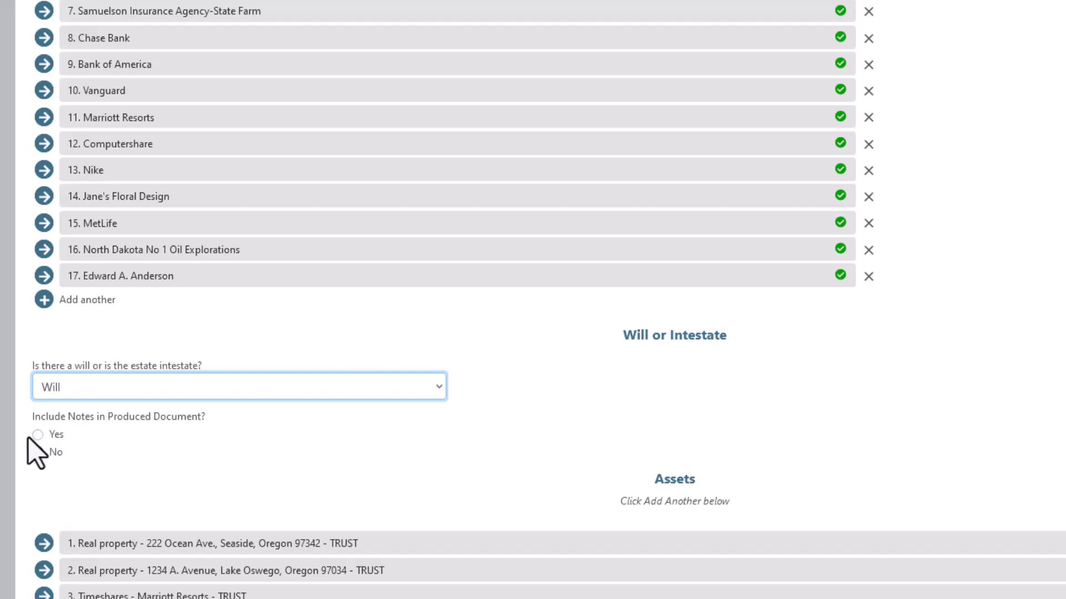
- Set 'Include Notes in Produced Document?' to Yes
{"action": "left_click", "coordinate": [38, 452]}
{"action": "left_click", "coordinate": [38, 435]}
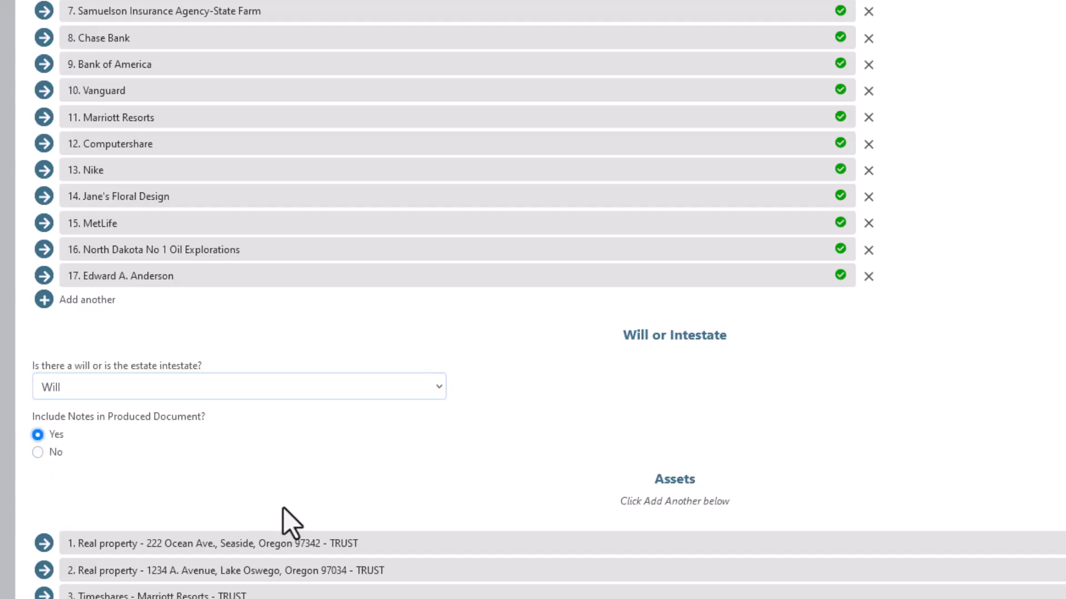
{"action": "scroll", "coordinate": [284, 508], "scroll_direction": "down", "scroll_amount": 10}
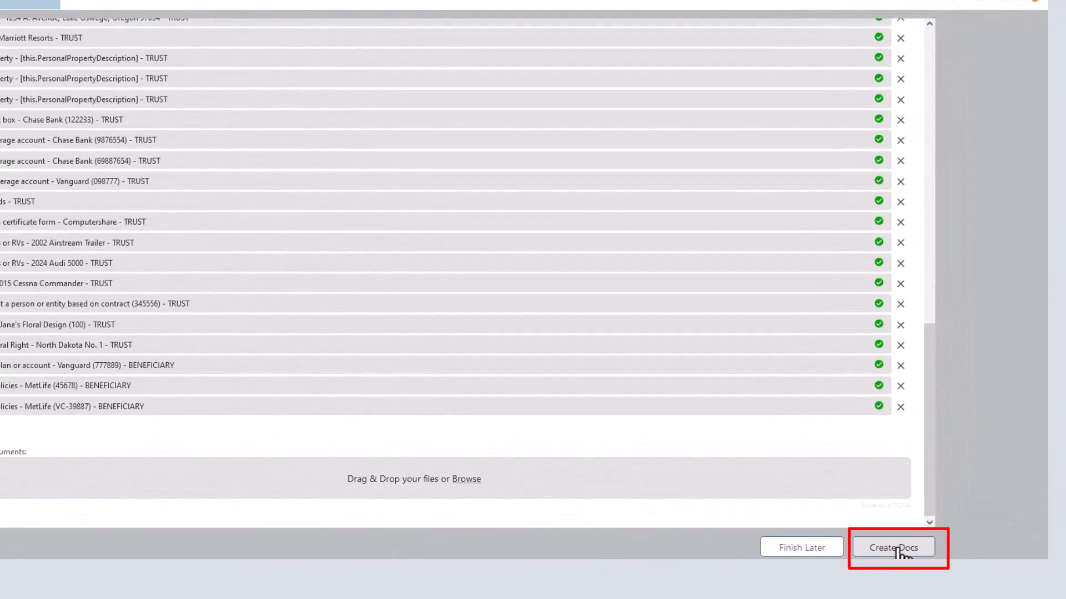
- Create the documents from the completed probate interview with Create Docs
{"action": "left_click", "coordinate": [898, 548]}
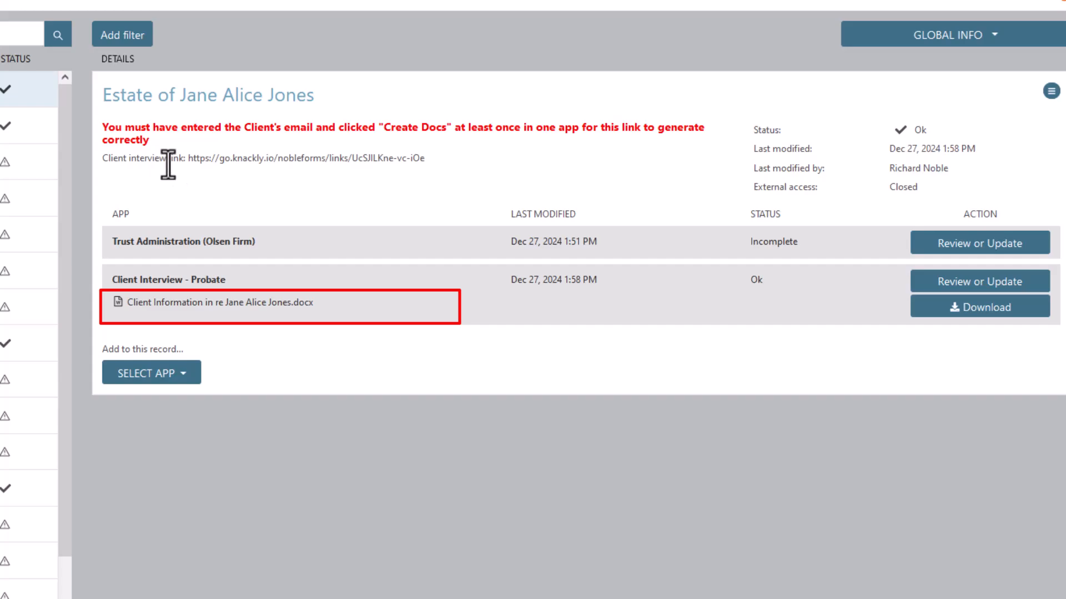
- Copy the Client interview link from the estate record's context menu
{"action": "right_click", "coordinate": [272, 166]}
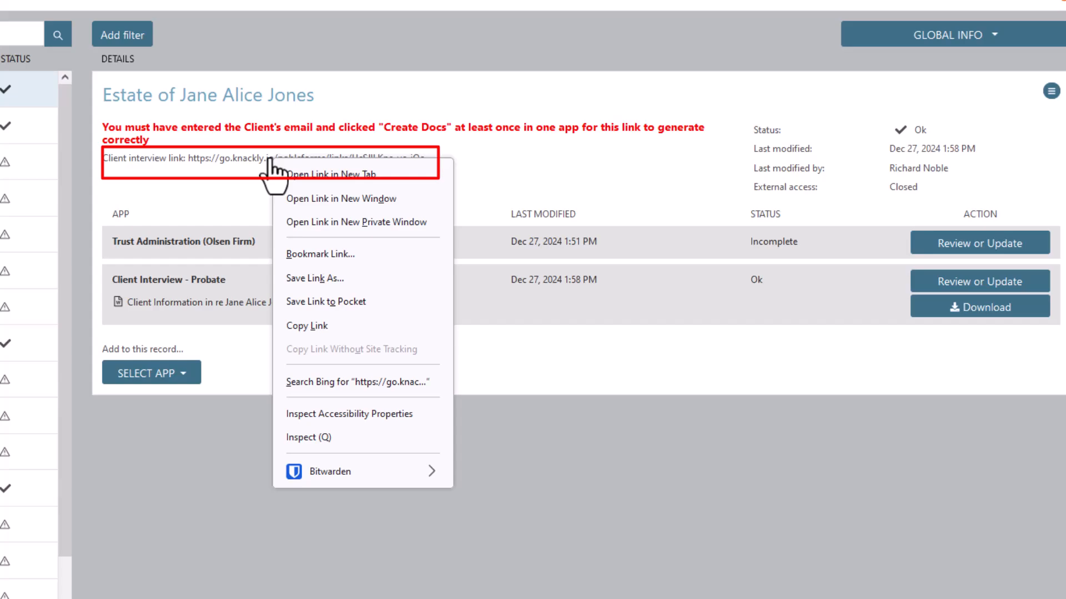
{"action": "left_click", "coordinate": [308, 326]}
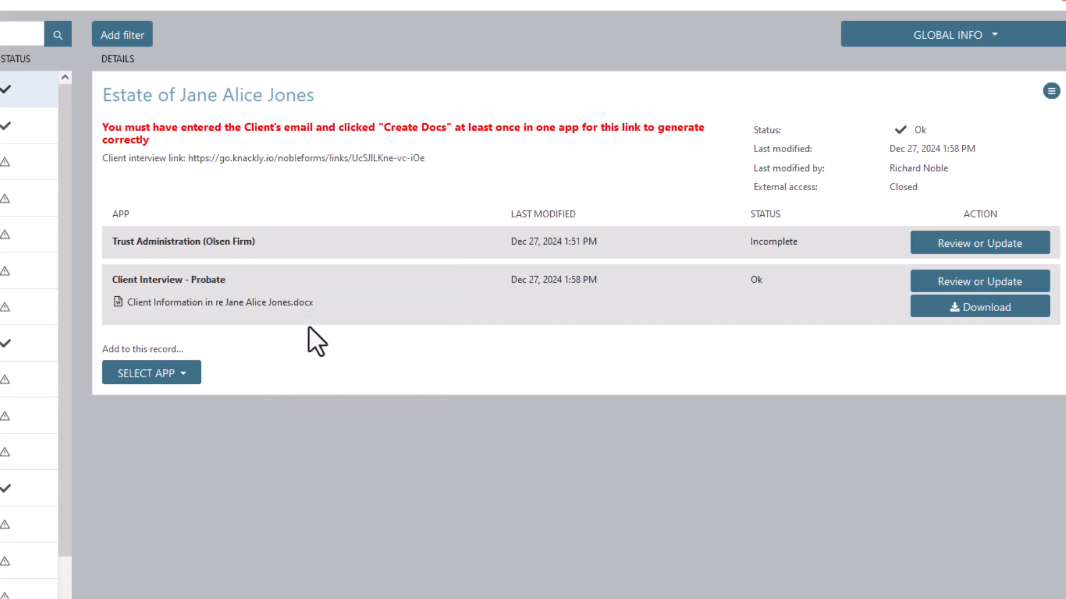
{"action": "mouse_move", "coordinate": [323, 598]}
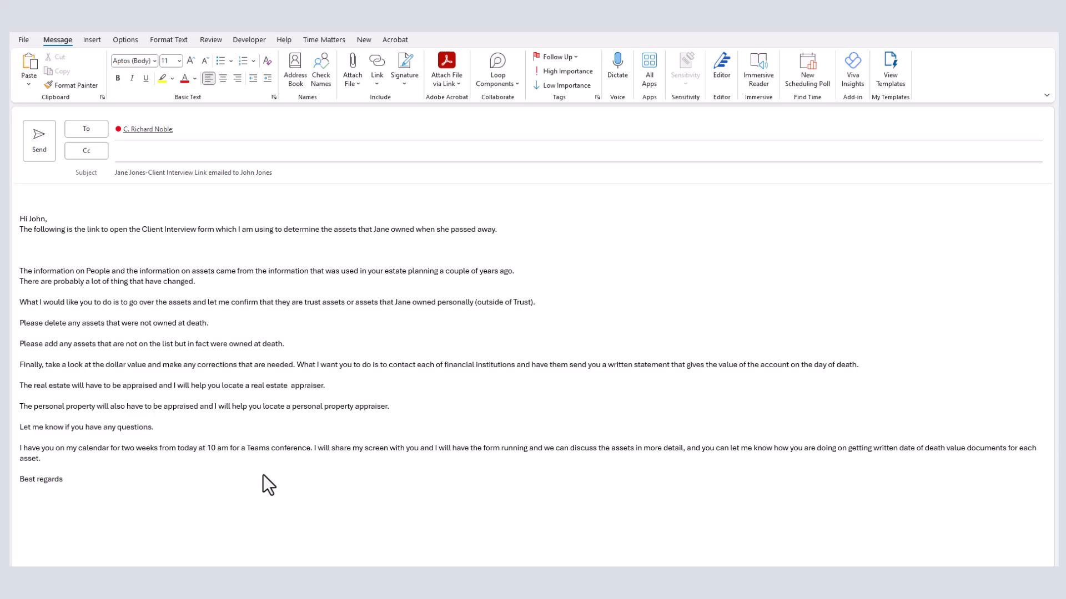
- Paste the interview link as plain text on its own line and turn it into a hyperlink
{"action": "right_click", "coordinate": [29, 248]}
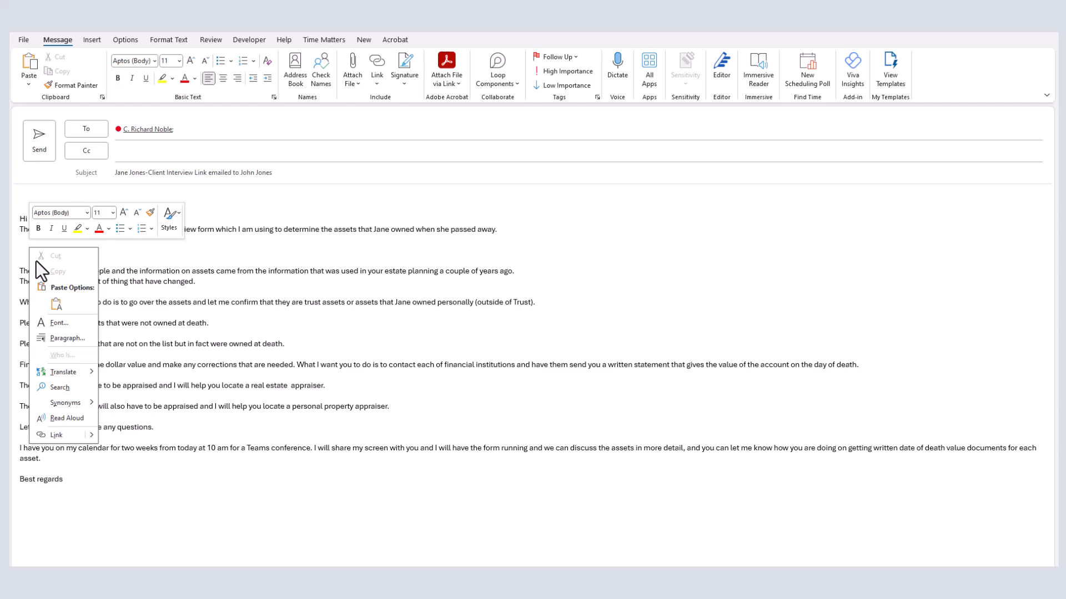
{"action": "left_click", "coordinate": [56, 304]}
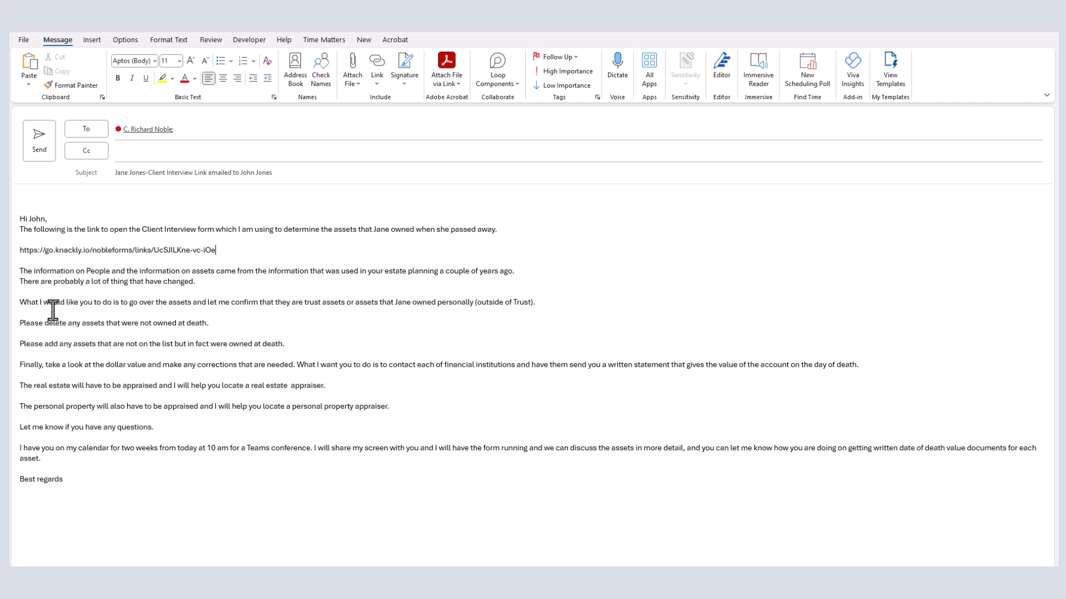
{"action": "left_click", "coordinate": [247, 244]}
{"action": "key", "text": "Return"}
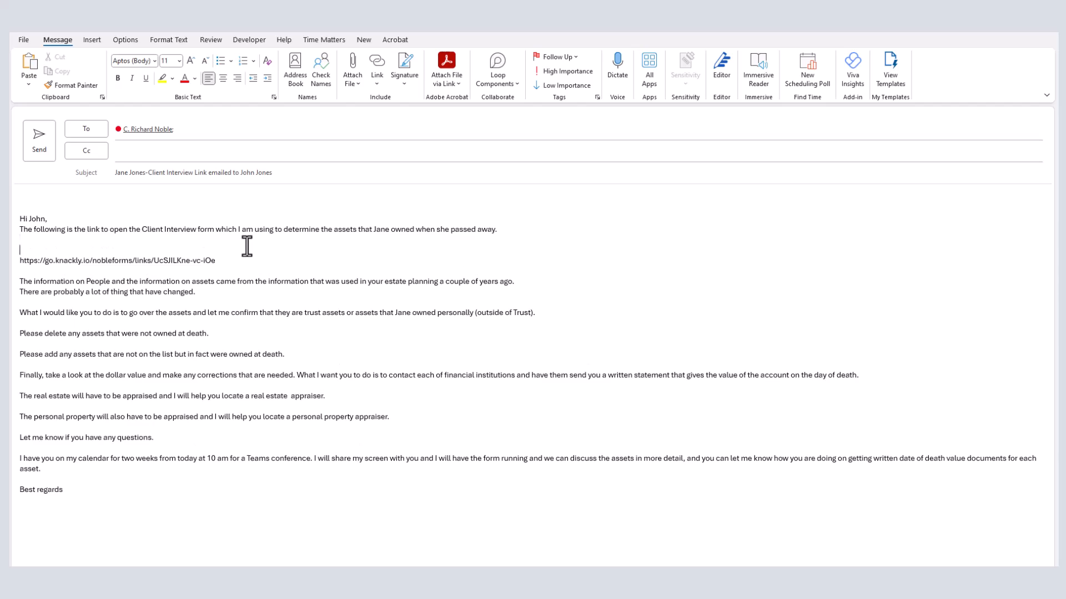
{"action": "left_click", "coordinate": [211, 262]}
{"action": "key", "text": "Return"}
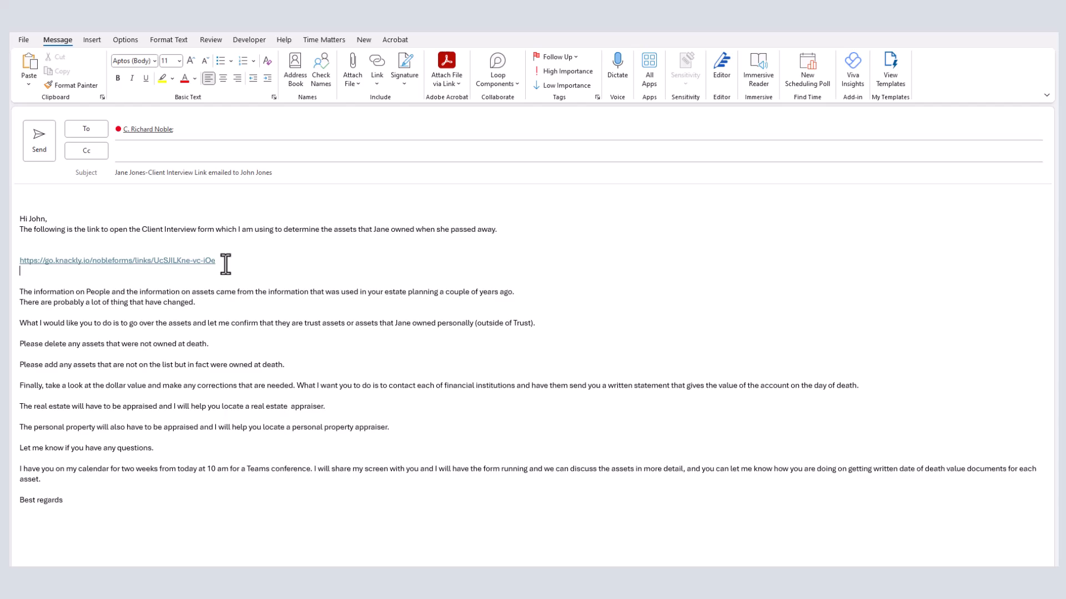
- Send the email, then open the Knackly client interview link from the received message
{"action": "left_click", "coordinate": [38, 146]}
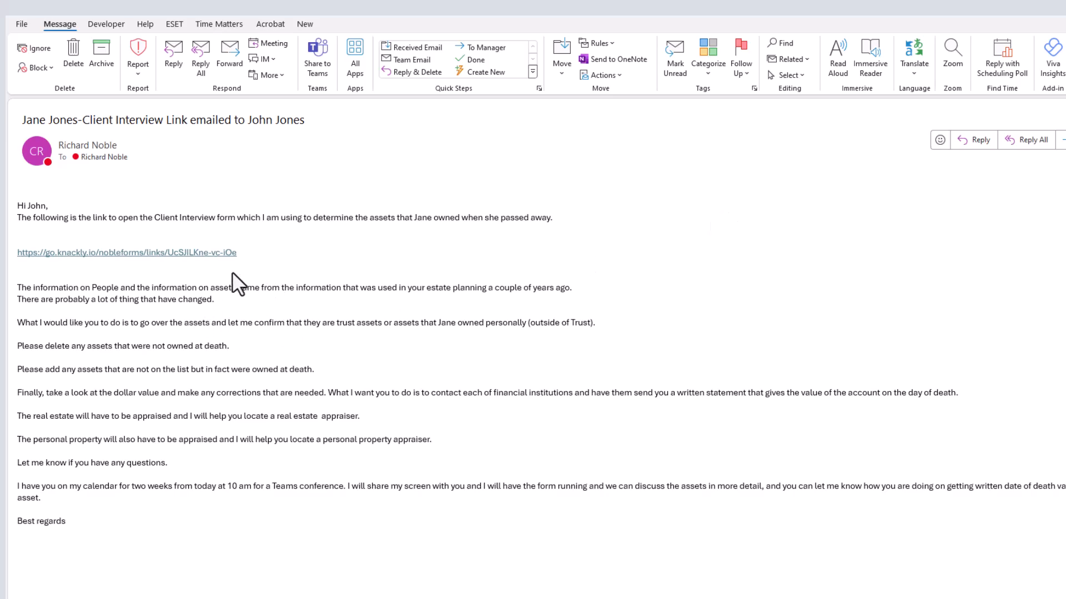
{"action": "left_click", "coordinate": [101, 254]}
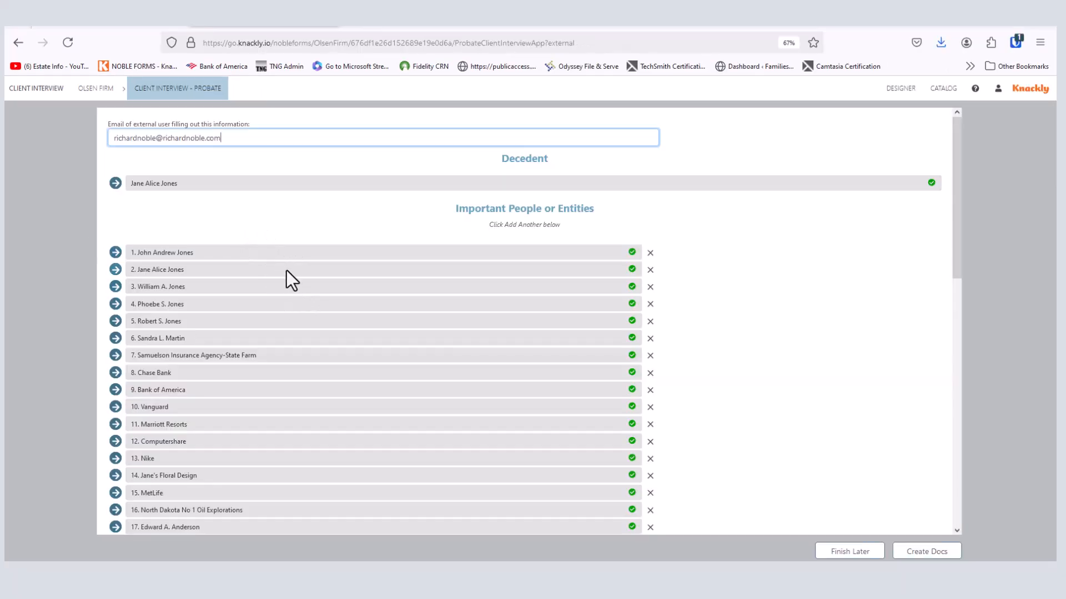
- Drag the Chase Checking bank statement PDF onto the 'Upload any needed documents' drop area
{"action": "scroll", "coordinate": [286, 271], "scroll_direction": "down", "scroll_amount": 4}
{"action": "scroll", "coordinate": [287, 271], "scroll_direction": "down", "scroll_amount": 8}
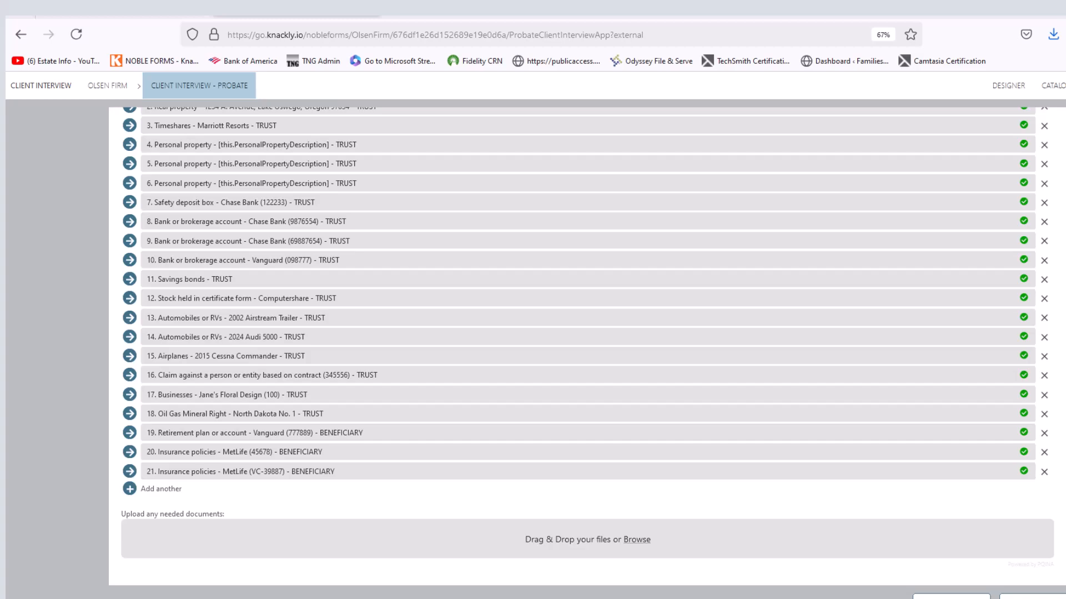
{"action": "left_click_drag", "start_coordinate": [27, 383], "coordinate": [457, 552]}
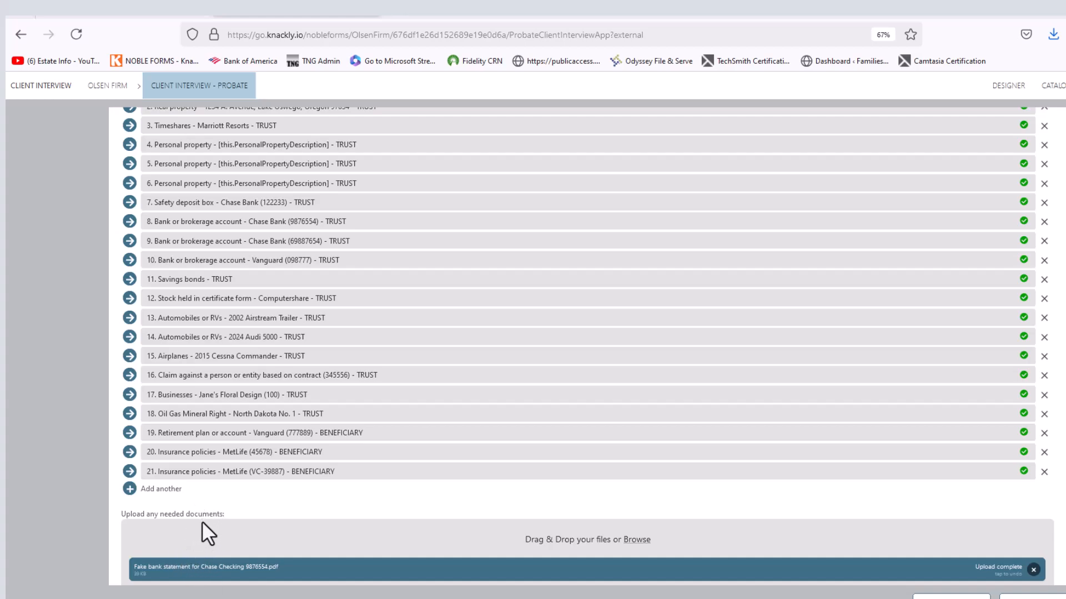
{"action": "scroll", "coordinate": [268, 408], "scroll_direction": "up", "scroll_amount": 5}
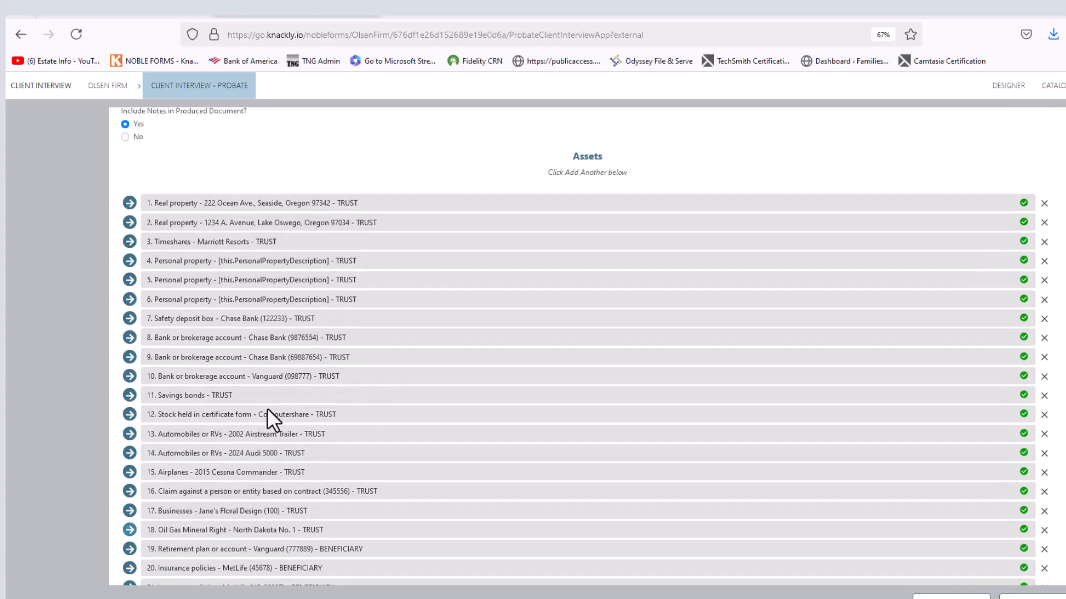
{"action": "scroll", "coordinate": [290, 421], "scroll_direction": "down", "scroll_amount": 3}
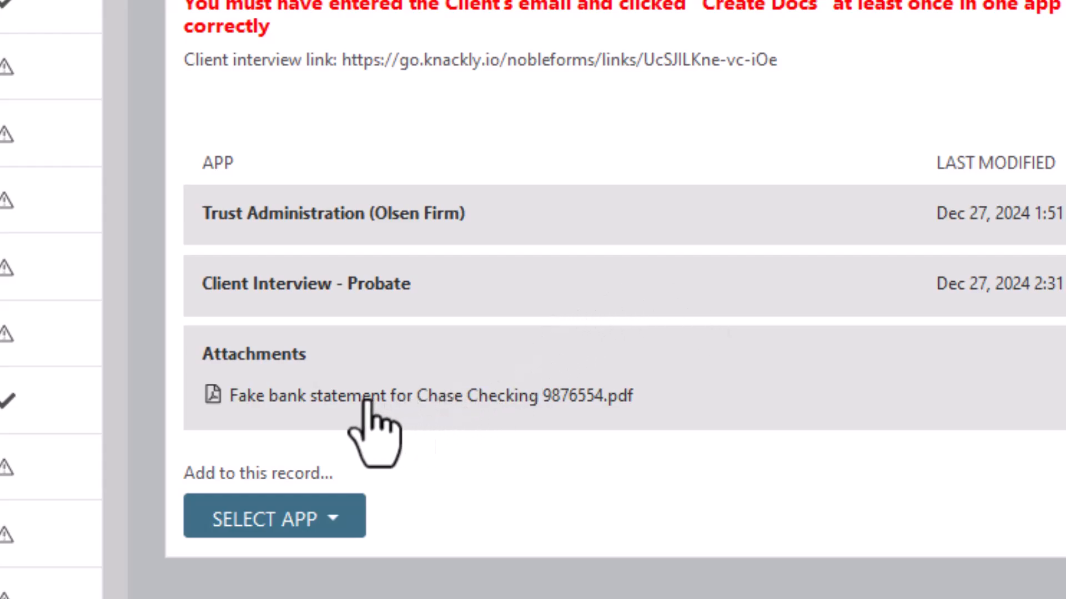
- Open the bank statement PDF from the estate record's Attachments in Acrobat
{"action": "left_click", "coordinate": [368, 399]}
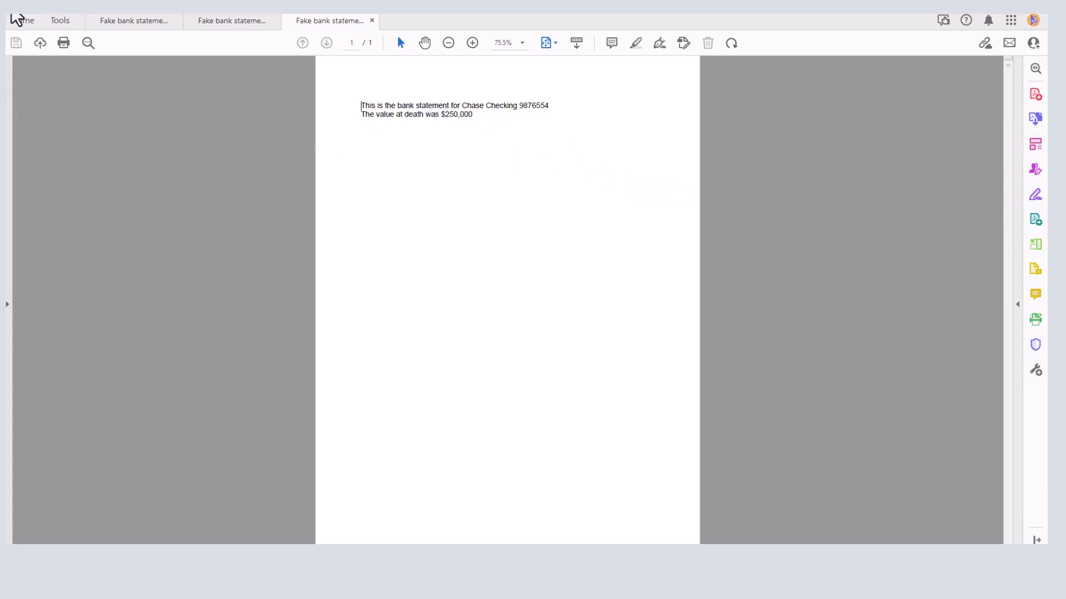
- Start Save As for the statement and move from the decedent's recent folder up to the client's matter folder
{"action": "left_click", "coordinate": [13, 18]}
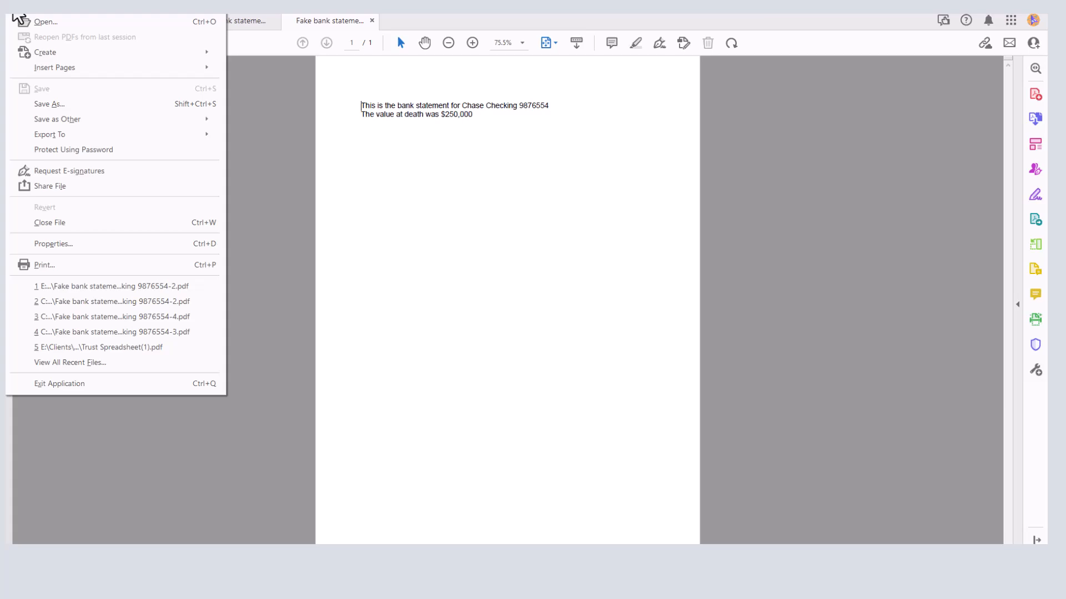
{"action": "left_click", "coordinate": [66, 104]}
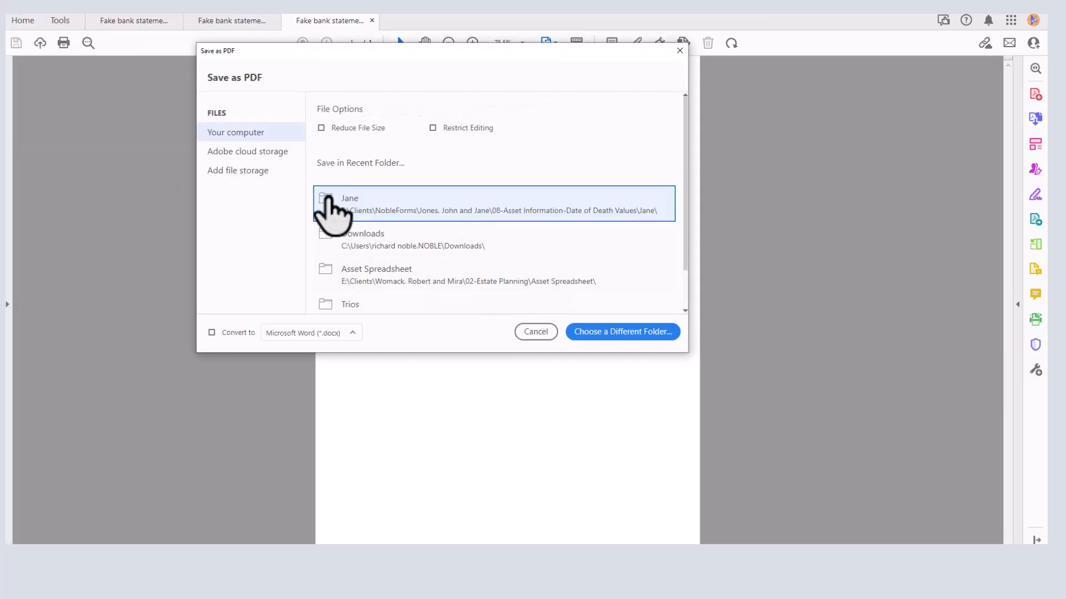
{"action": "left_click", "coordinate": [371, 206]}
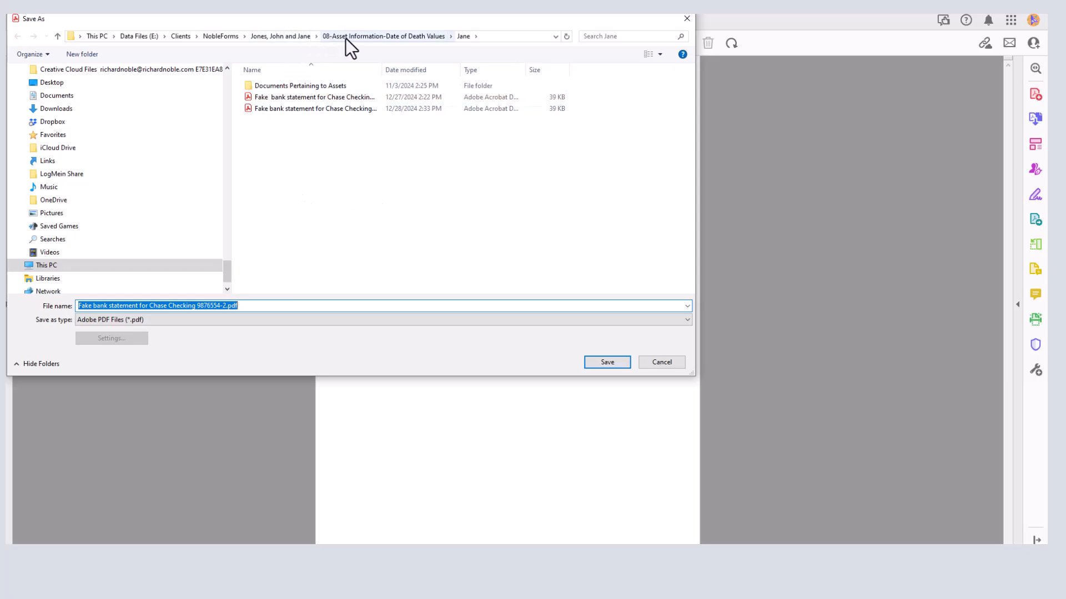
{"action": "left_click", "coordinate": [281, 36]}
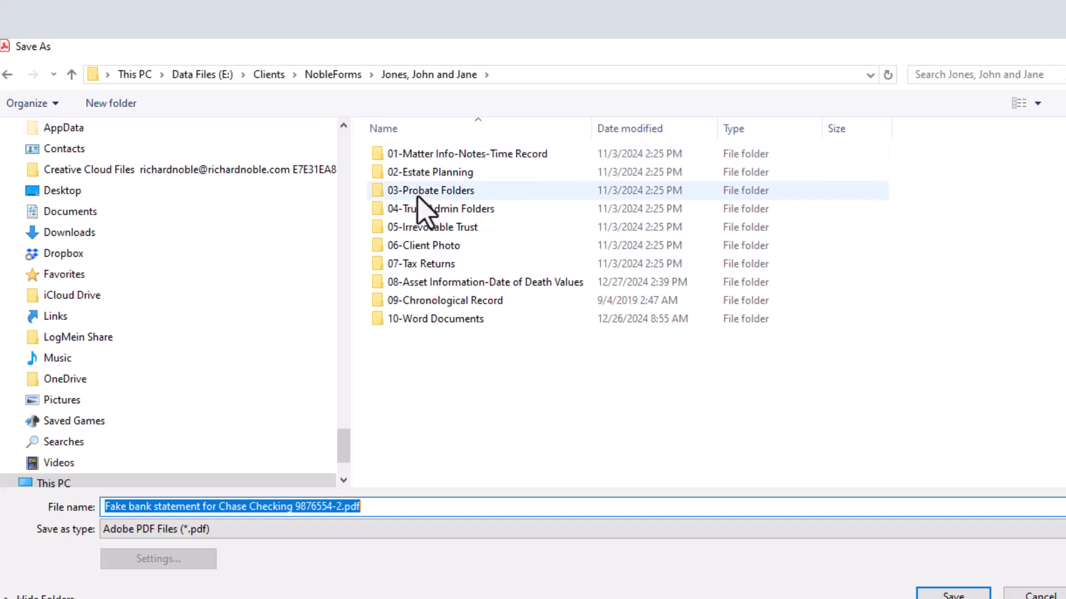
- Browse through Date of Death Values, Documents Pertaining to Assets, Trust and Chase checking into DOD Doc for CPA
{"action": "double_click", "coordinate": [380, 284]}
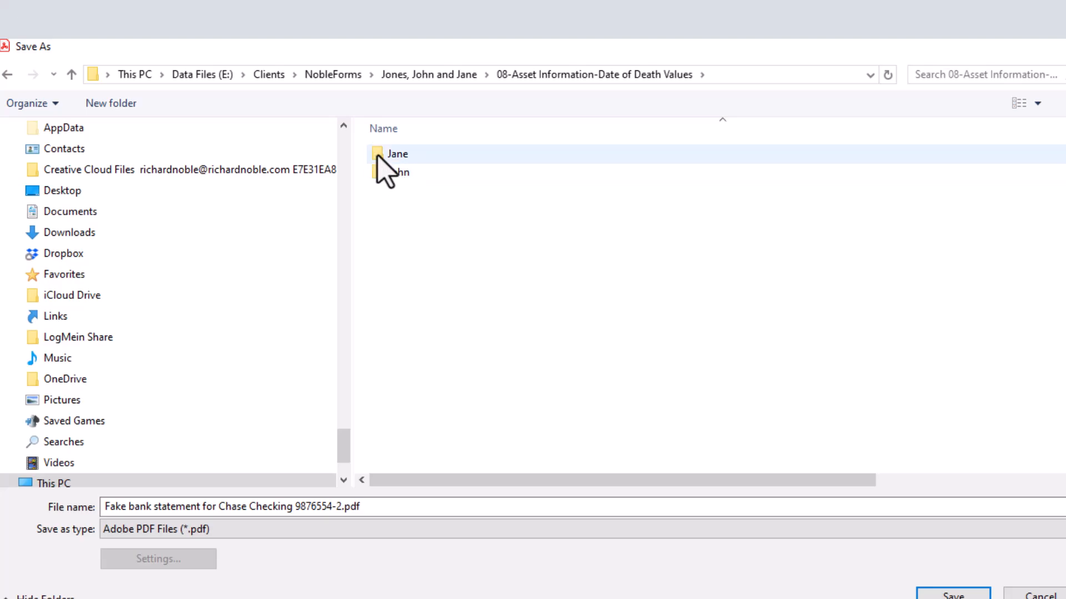
{"action": "double_click", "coordinate": [385, 156]}
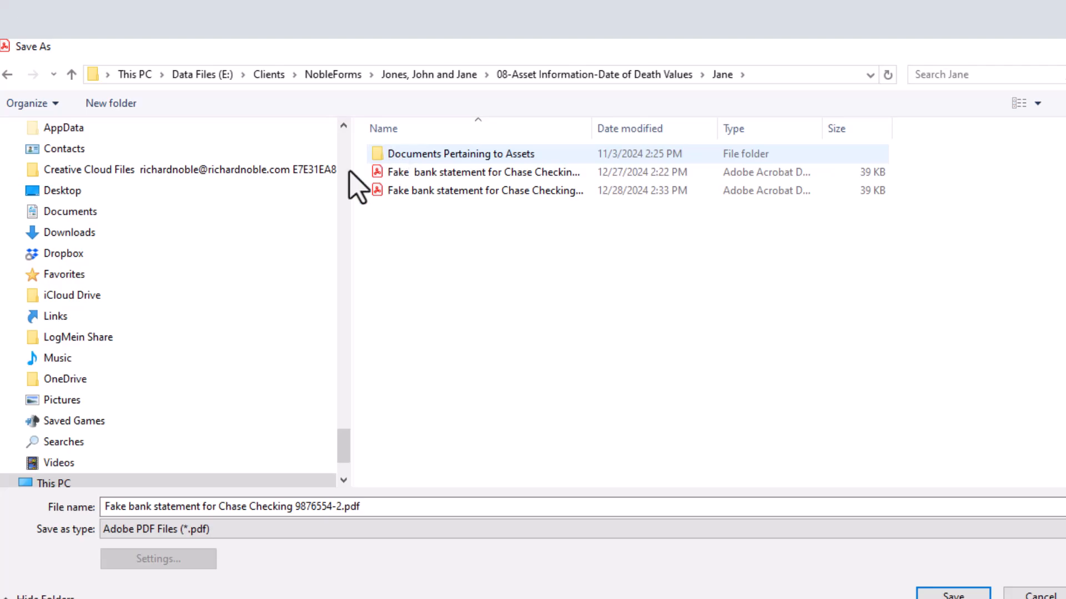
{"action": "left_click", "coordinate": [379, 159]}
{"action": "double_click", "coordinate": [378, 156]}
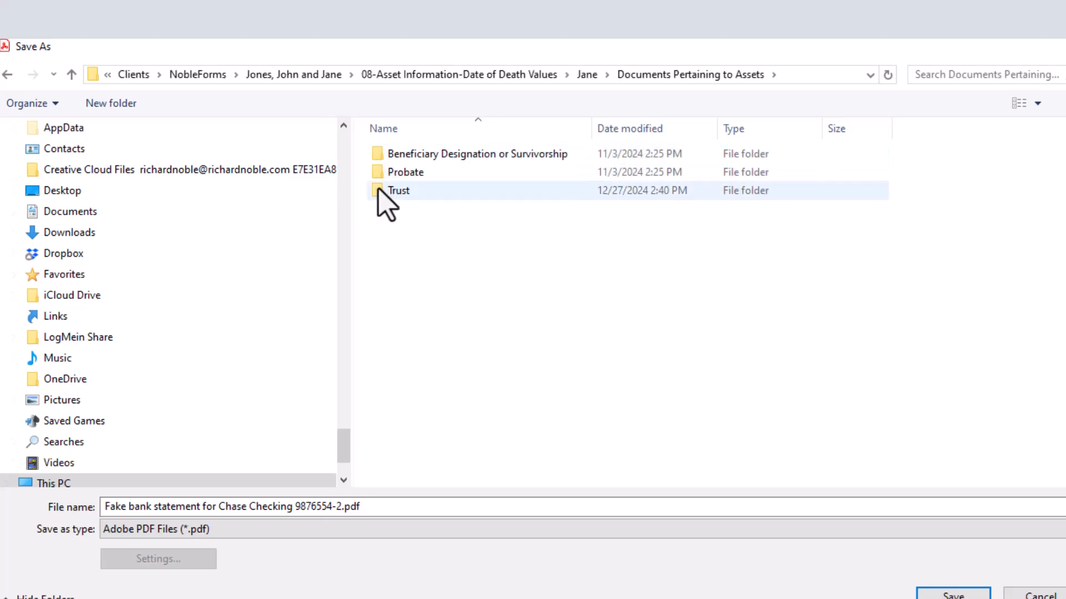
{"action": "double_click", "coordinate": [374, 191]}
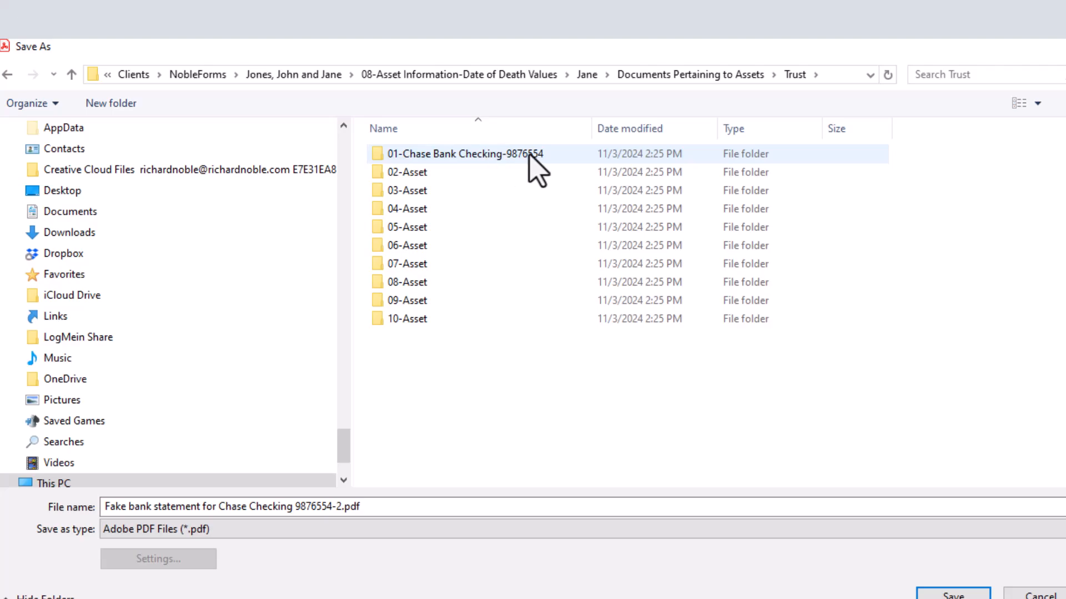
{"action": "double_click", "coordinate": [382, 158]}
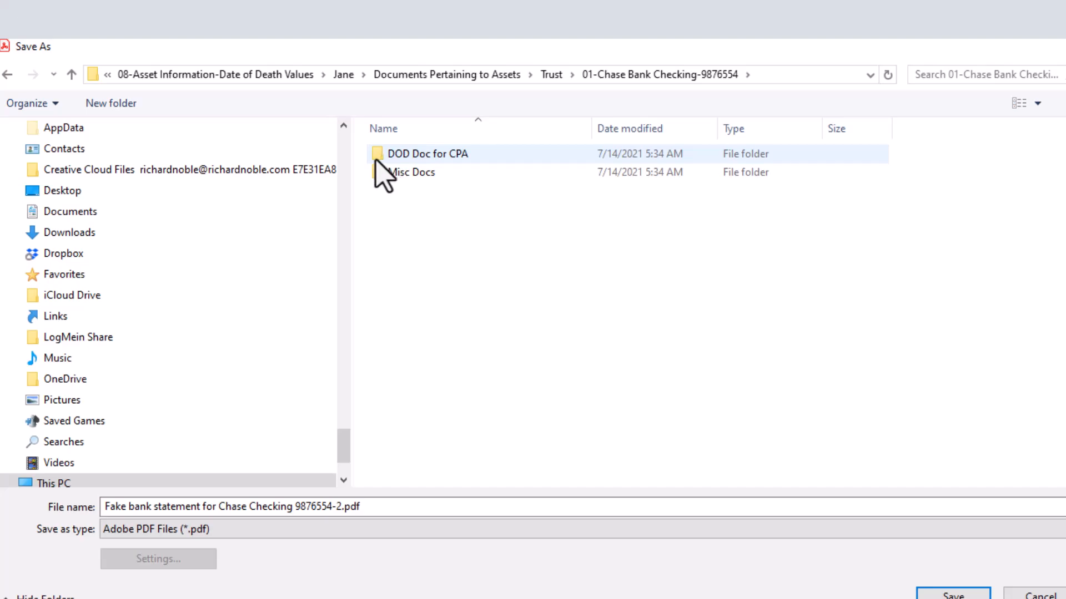
{"action": "double_click", "coordinate": [375, 158]}
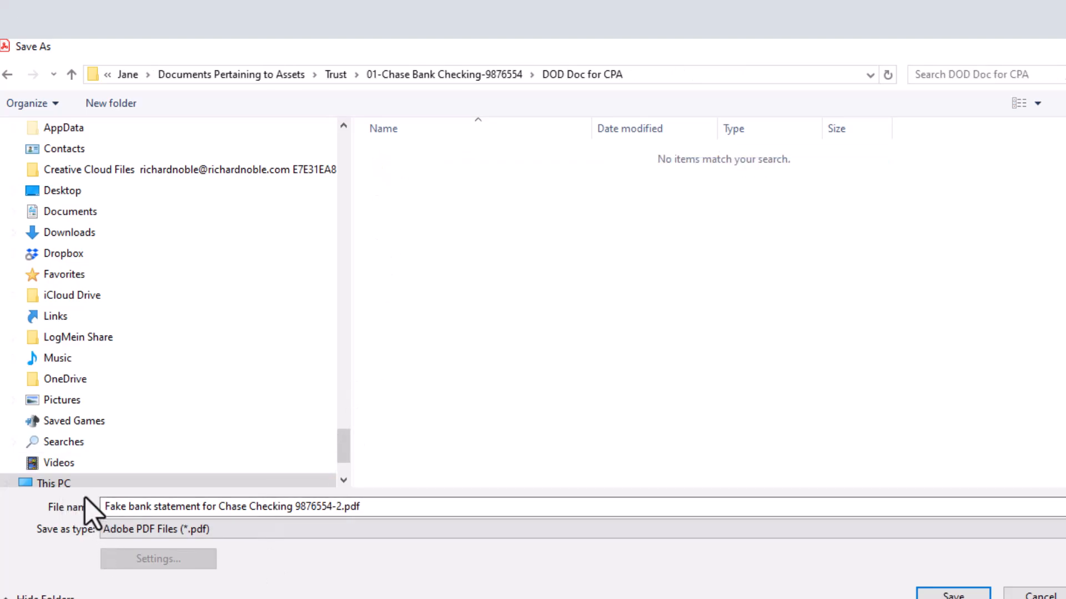
- Save the statement with a 20241227- name prefix, then reopen the Trust Administration interview
{"action": "left_click", "coordinate": [103, 506]}
{"action": "left_click", "coordinate": [103, 507]}
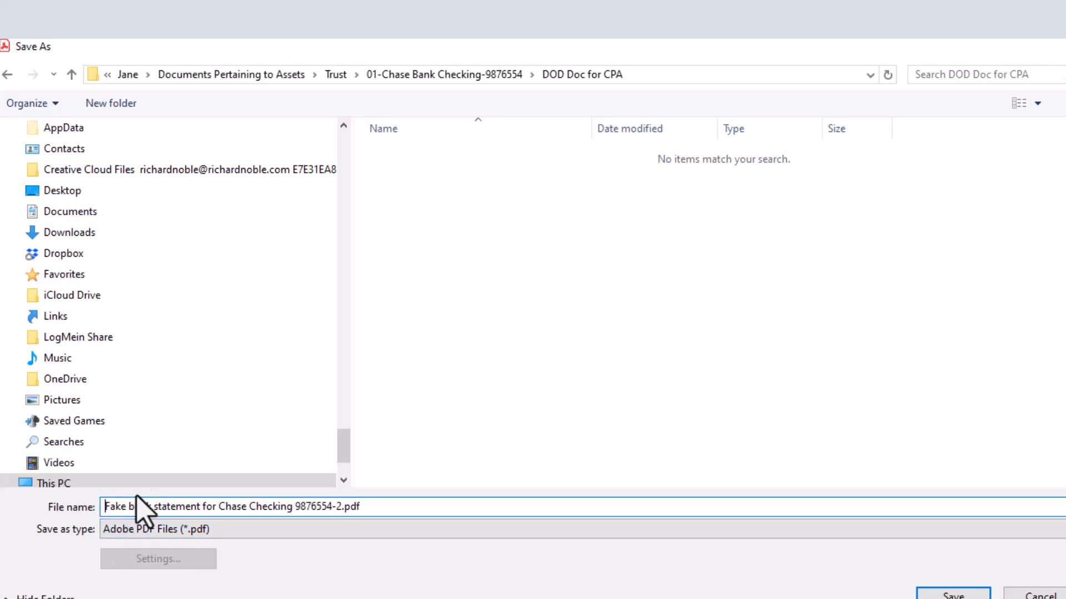
{"action": "type", "text": "2024"}
{"action": "type", "text": "20"}
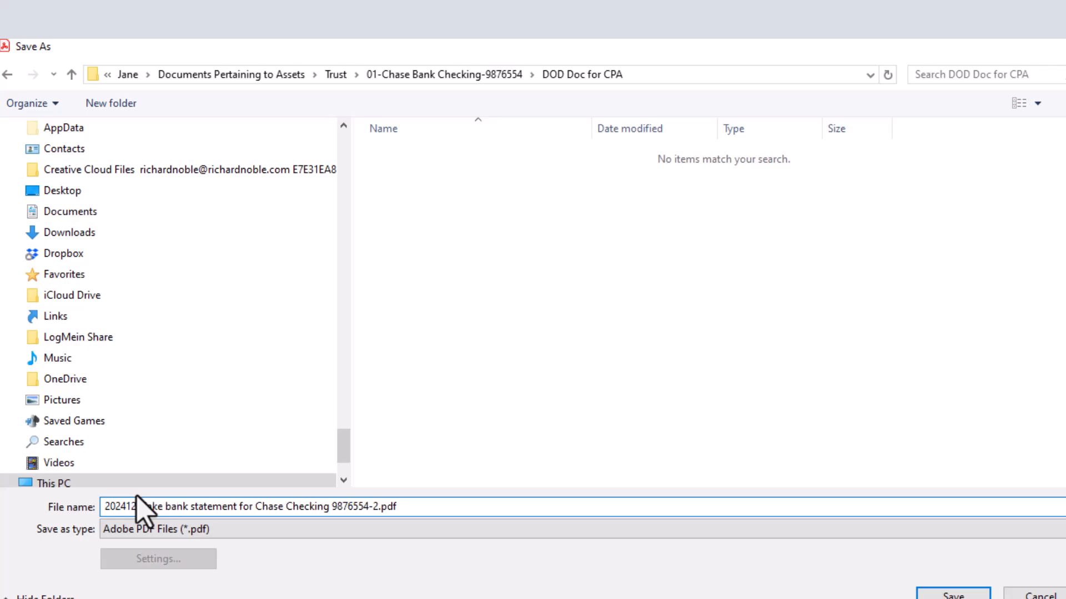
{"action": "type", "text": "1"}
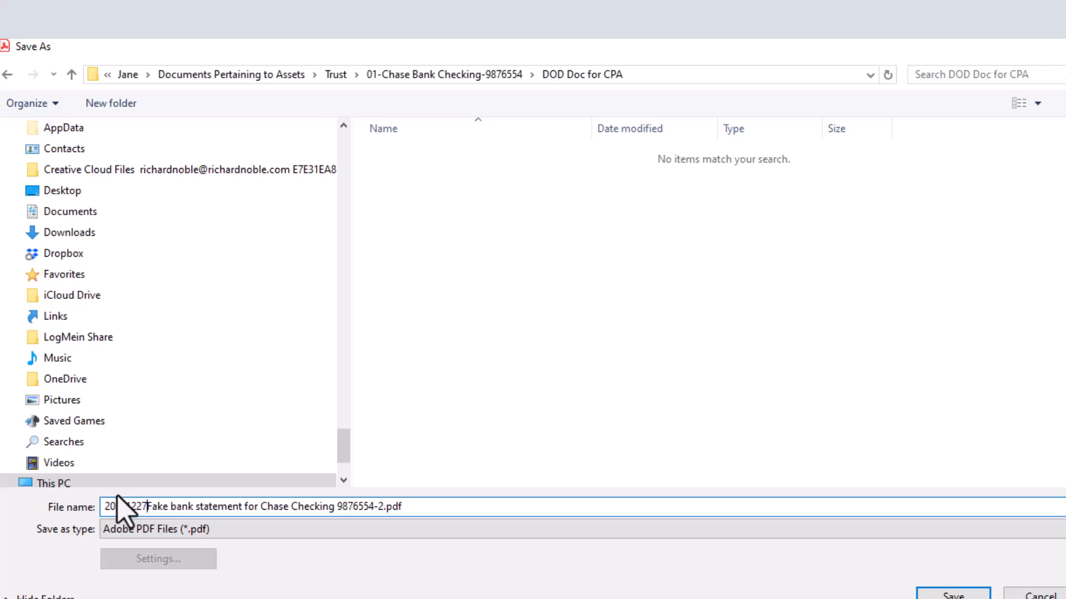
{"action": "type", "text": "-"}
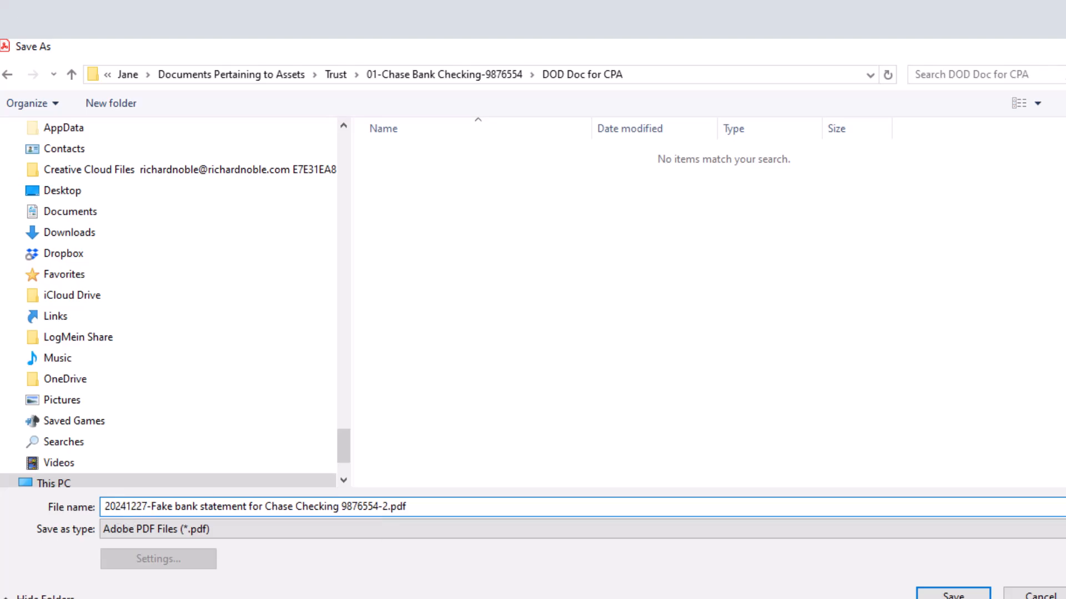
{"action": "left_click", "coordinate": [953, 593]}
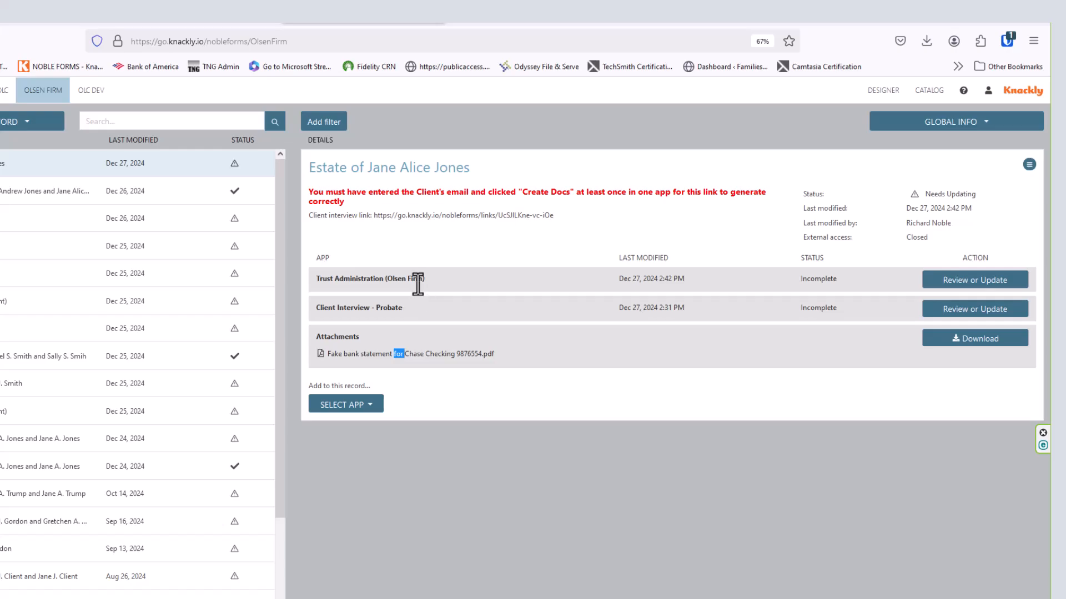
{"action": "left_click", "coordinate": [951, 280]}
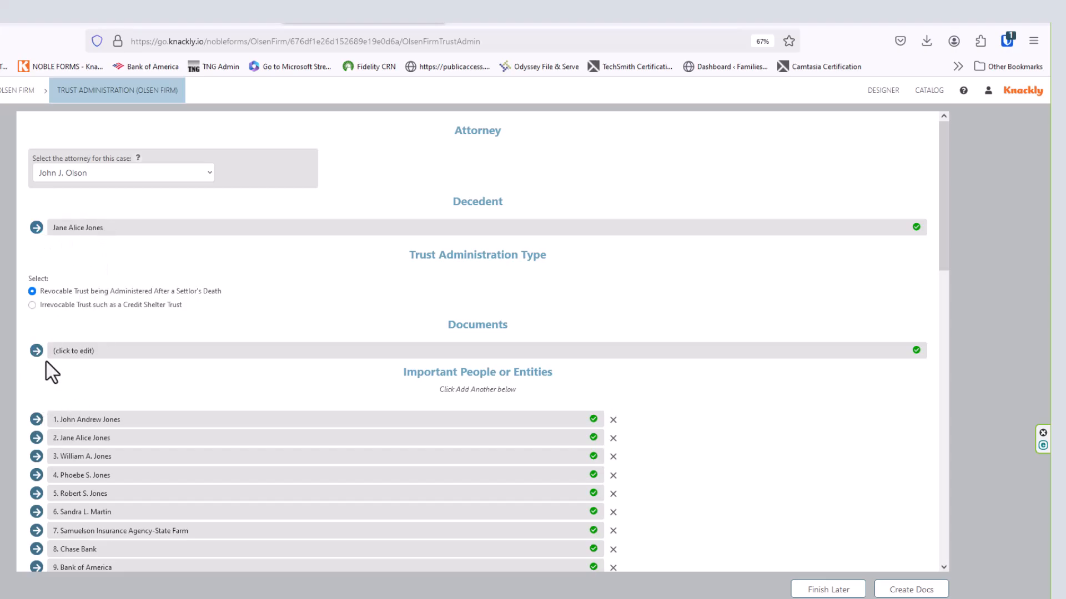
- Expand the Trust Administration documents-to-produce checklist and scroll down to the Assets list
{"action": "left_click", "coordinate": [36, 351]}
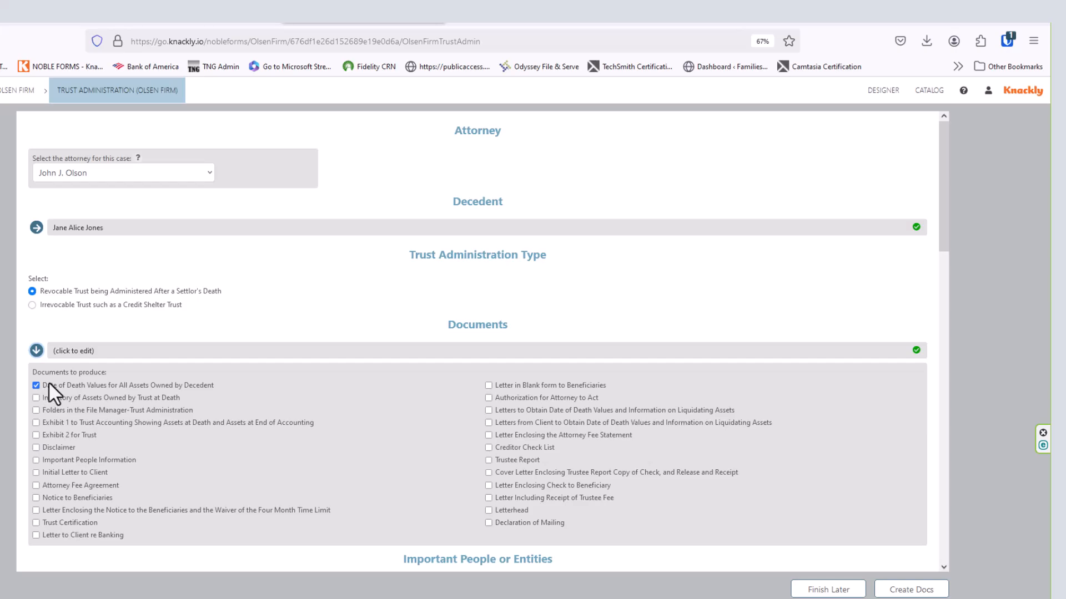
{"action": "scroll", "coordinate": [99, 409], "scroll_direction": "down", "scroll_amount": 7}
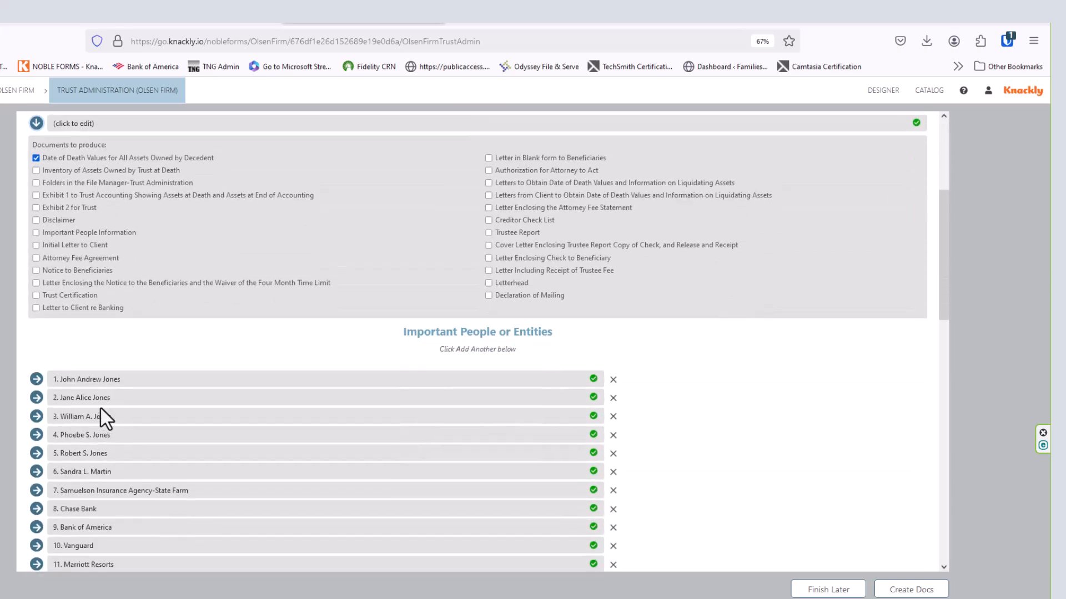
{"action": "scroll", "coordinate": [100, 409], "scroll_direction": "down", "scroll_amount": 8}
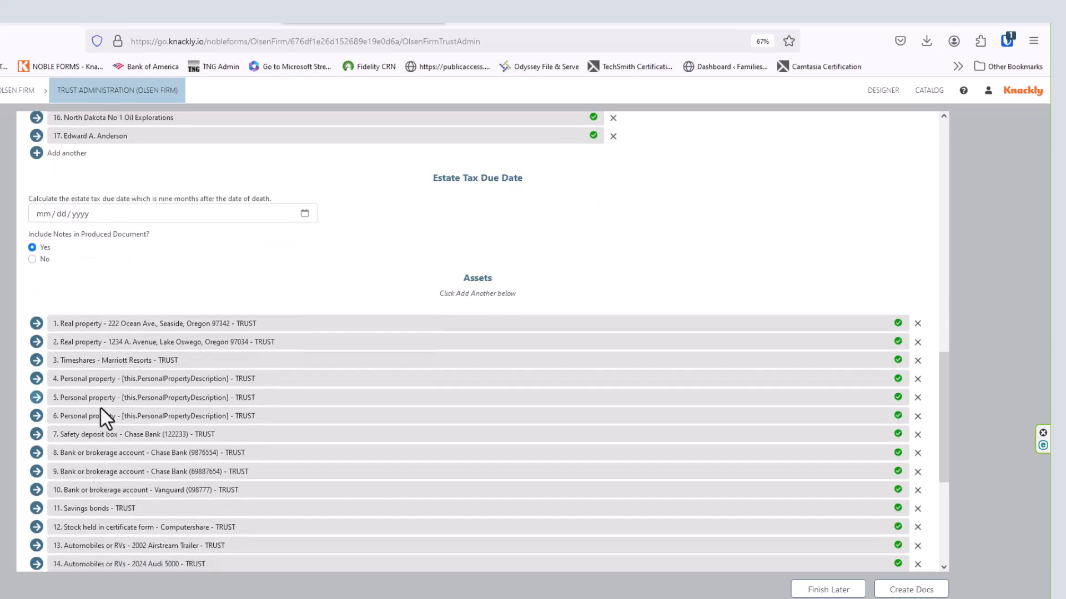
{"action": "scroll", "coordinate": [102, 416], "scroll_direction": "down", "scroll_amount": 2}
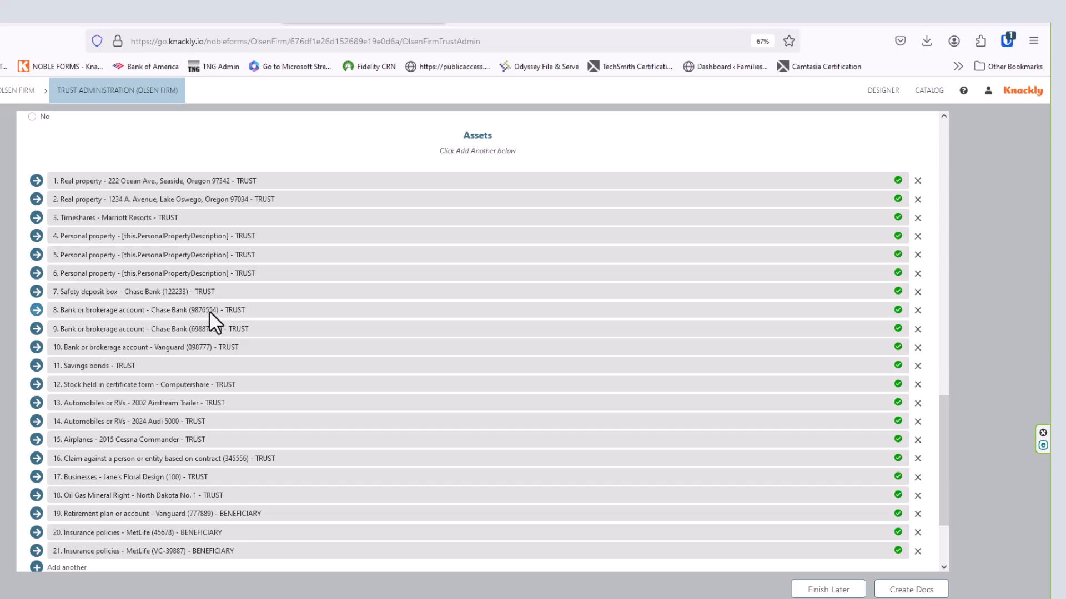
- Open asset 8, Chase Bank, and make Client responsible for its date-of-death document
{"action": "left_click", "coordinate": [36, 309]}
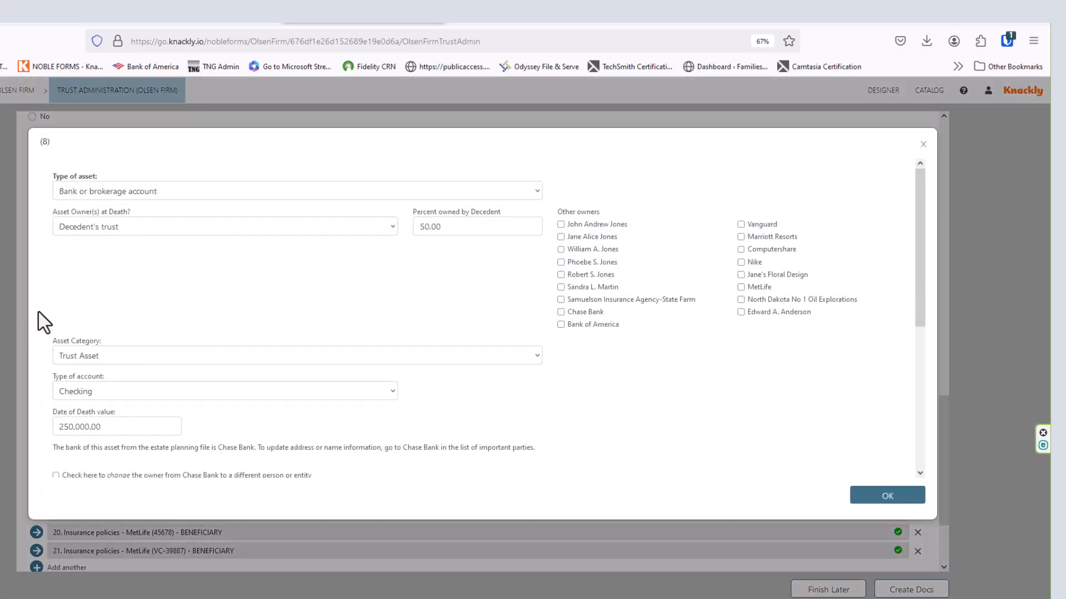
{"action": "scroll", "coordinate": [160, 302], "scroll_direction": "down", "scroll_amount": 5}
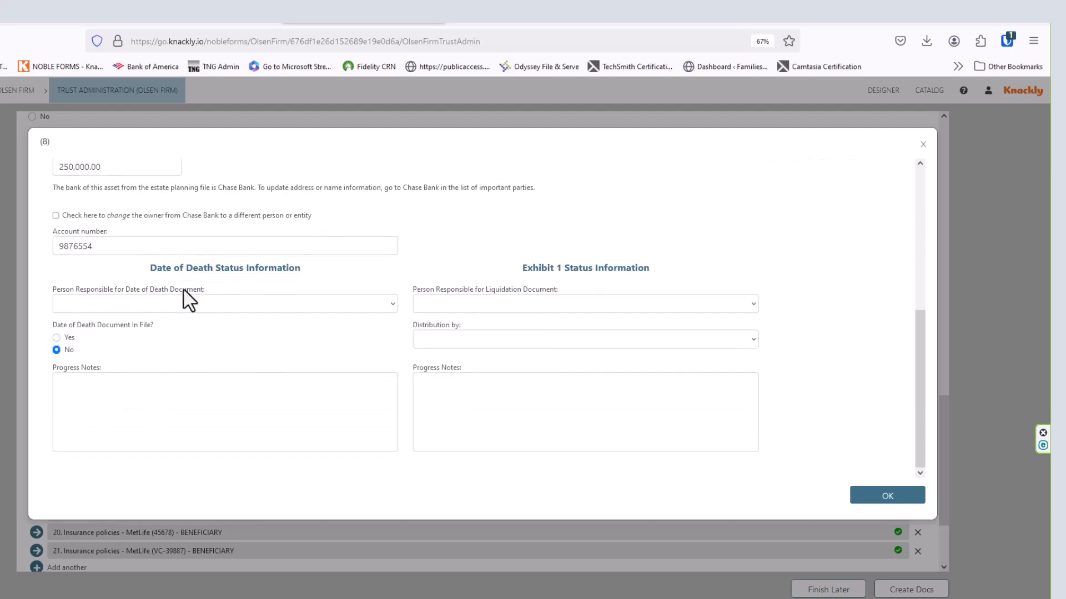
{"action": "left_click", "coordinate": [78, 305]}
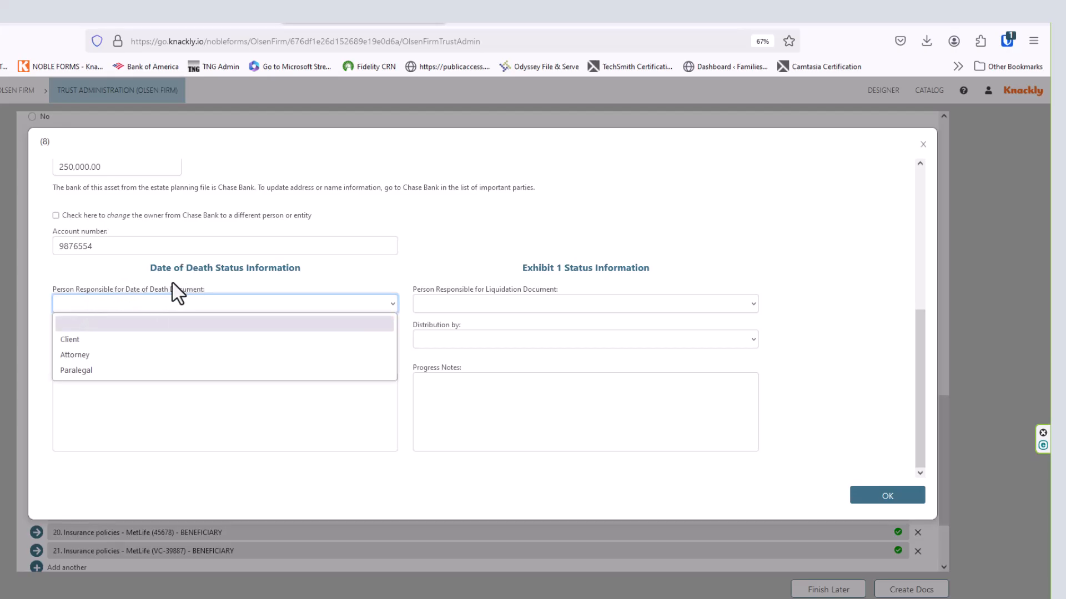
{"action": "left_click", "coordinate": [69, 340]}
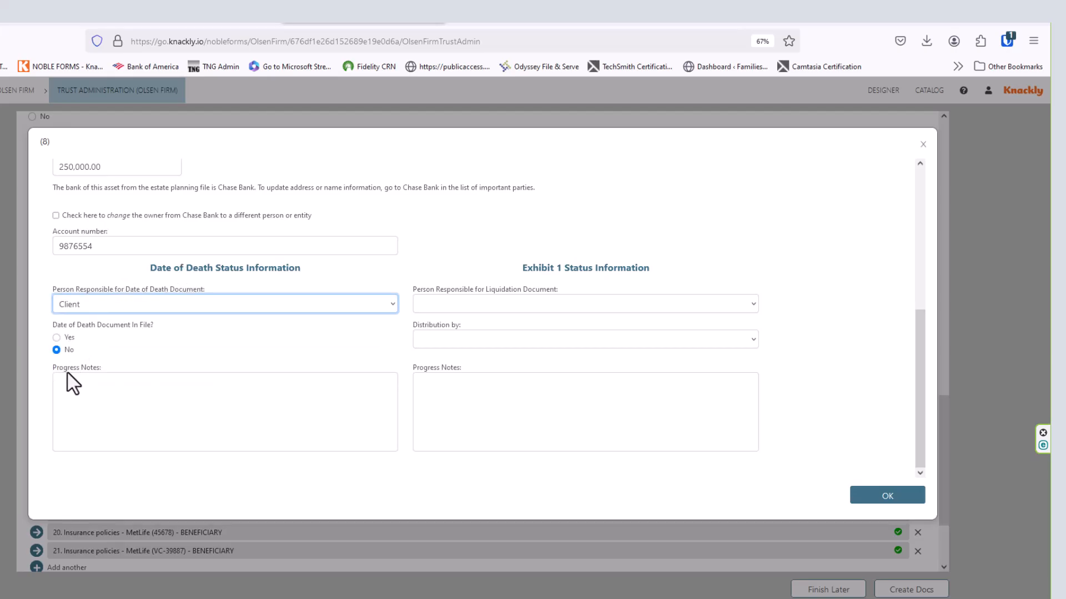
- Add a 12/28/2024 note that the client provided the Chase statement covering the date of death, and mark it in file
{"action": "left_click", "coordinate": [71, 385]}
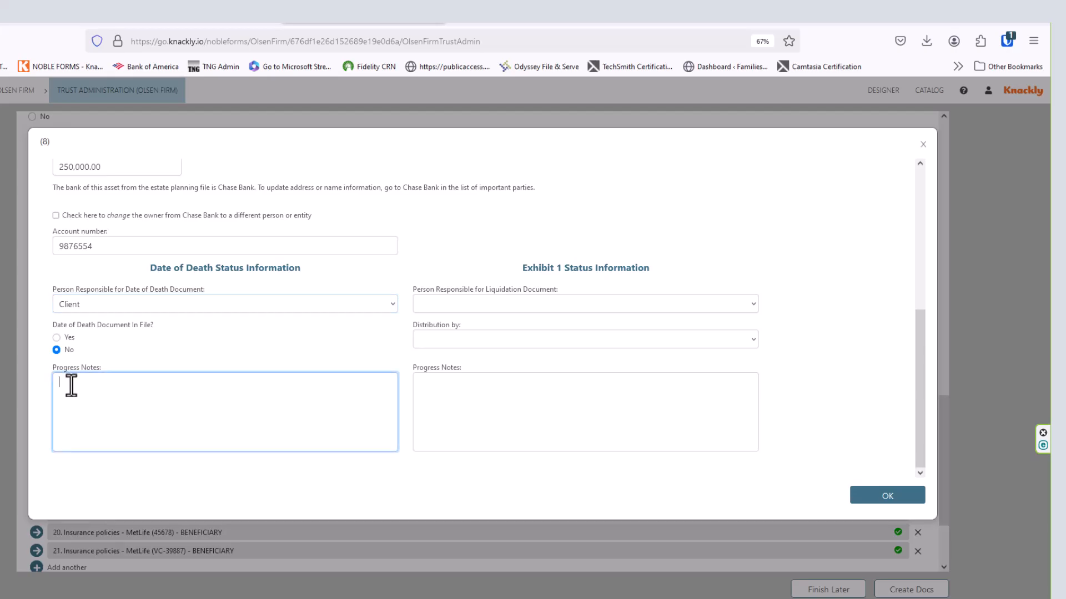
{"action": "key", "text": "BackSpace"}
{"action": "key", "text": "BackSpace"}
{"action": "key", "text": "BackSpace"}
{"action": "key", "text": "BackSpace"}
{"action": "key", "text": "BackSpace"}
{"action": "key", "text": "BackSpace"}
{"action": "key", "text": "Caps_Lock"}
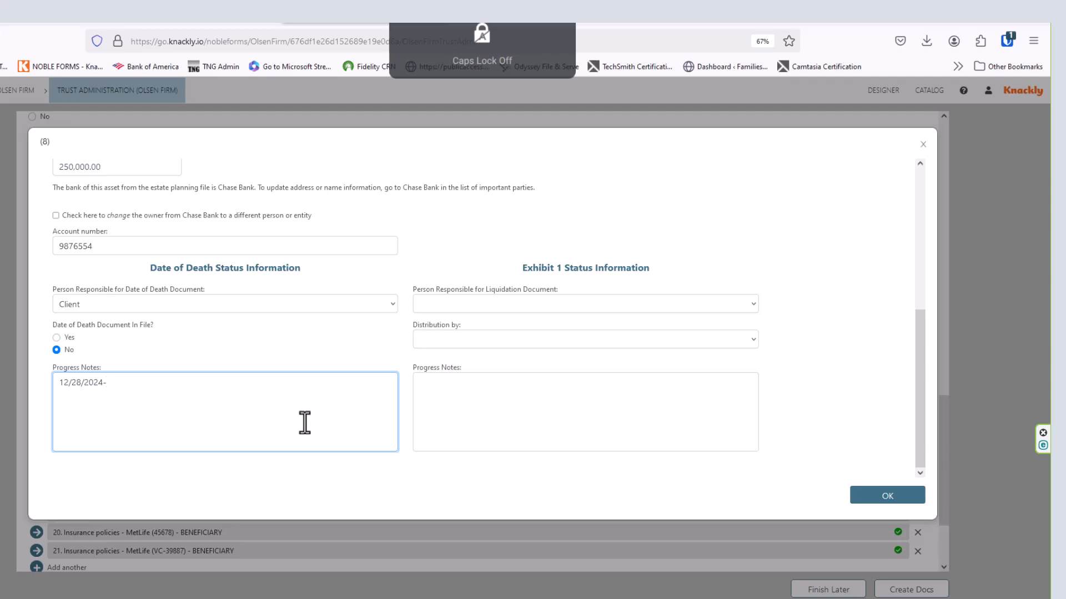
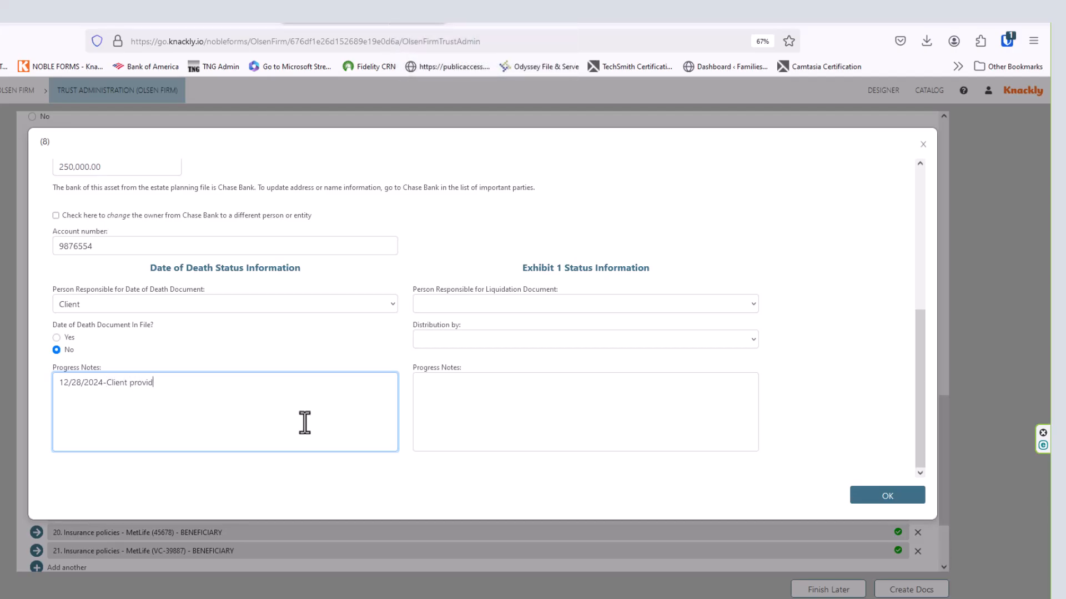
{"action": "key", "text": "BackSpace"}
{"action": "key", "text": "BackSpace"}
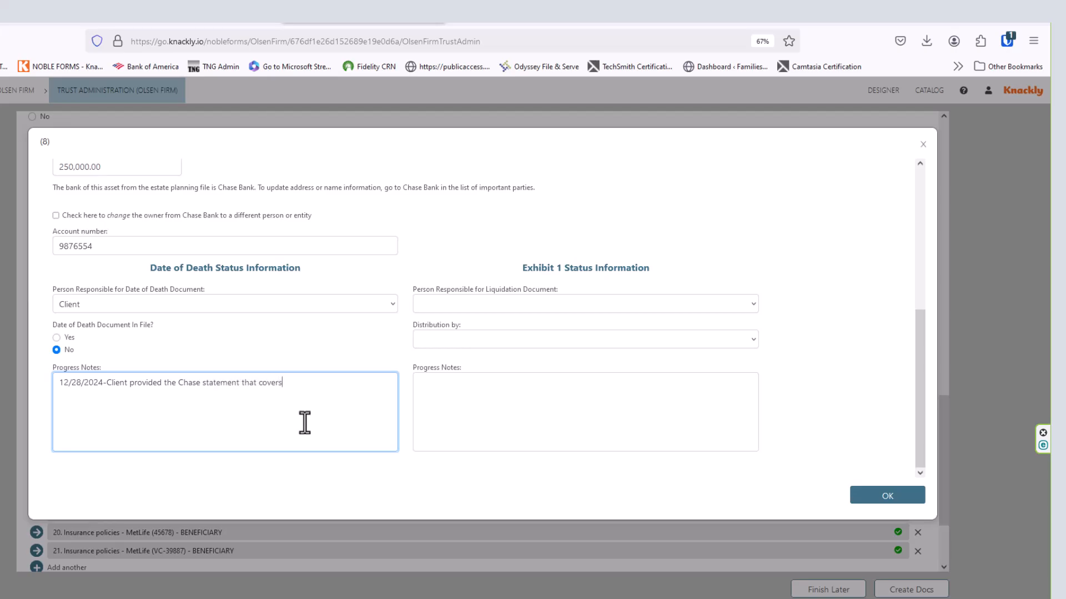
{"action": "left_click", "coordinate": [56, 338]}
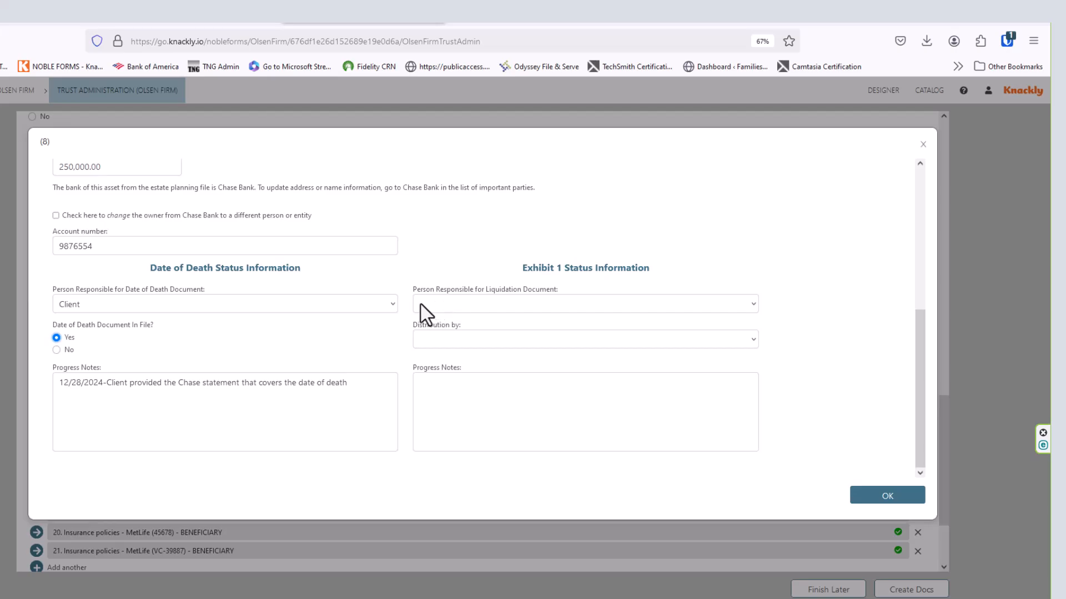
- Set Client for the liquidation document and Liquidation as distribution method, then save the Chase Bank asset
{"action": "left_click", "coordinate": [420, 304]}
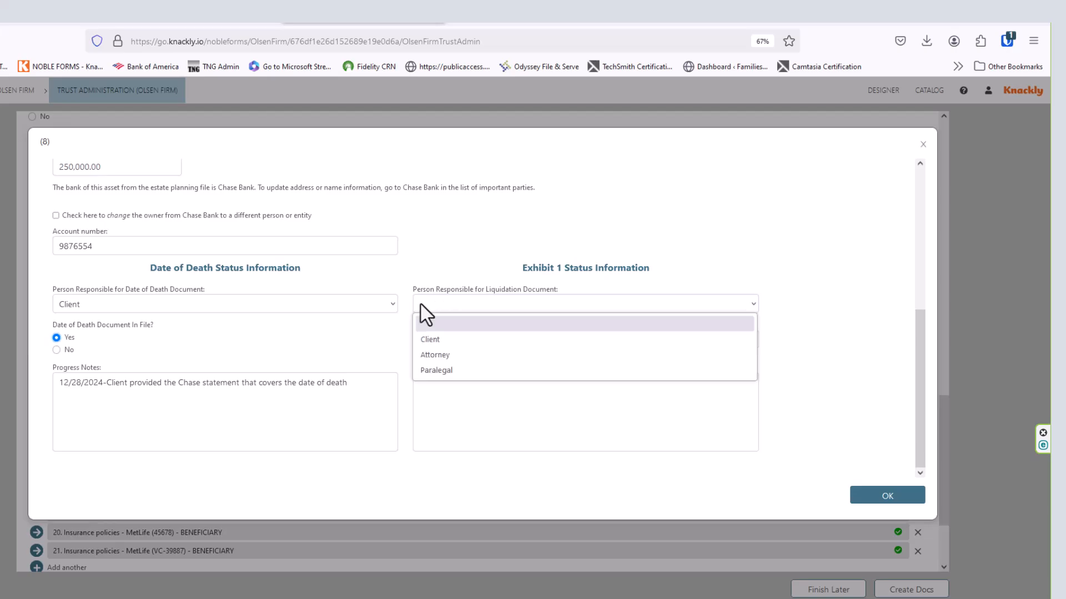
{"action": "left_click", "coordinate": [438, 344]}
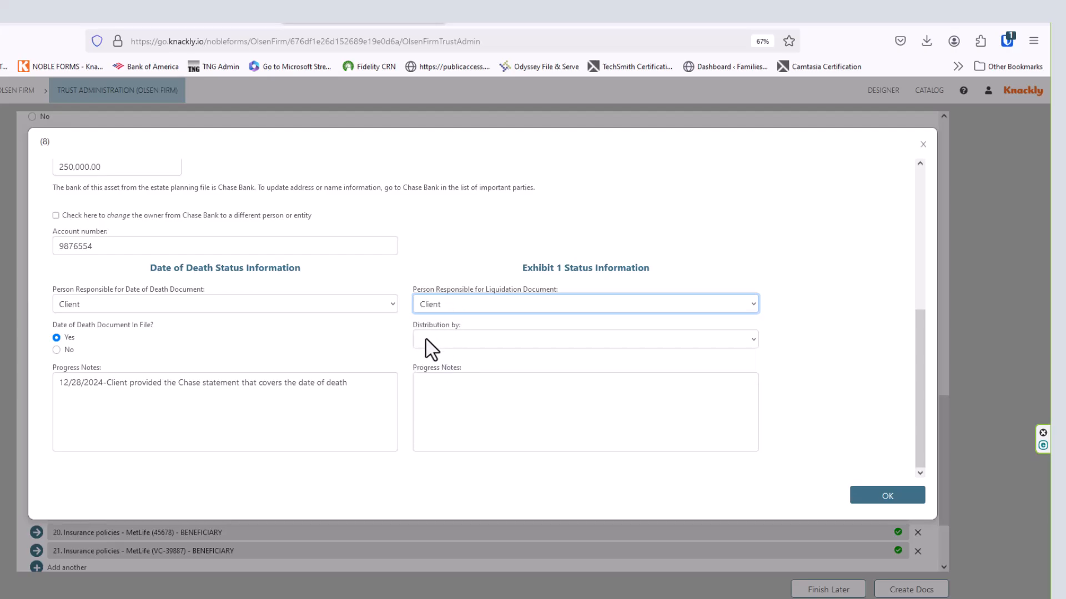
{"action": "left_click", "coordinate": [425, 340]}
{"action": "left_click", "coordinate": [439, 370]}
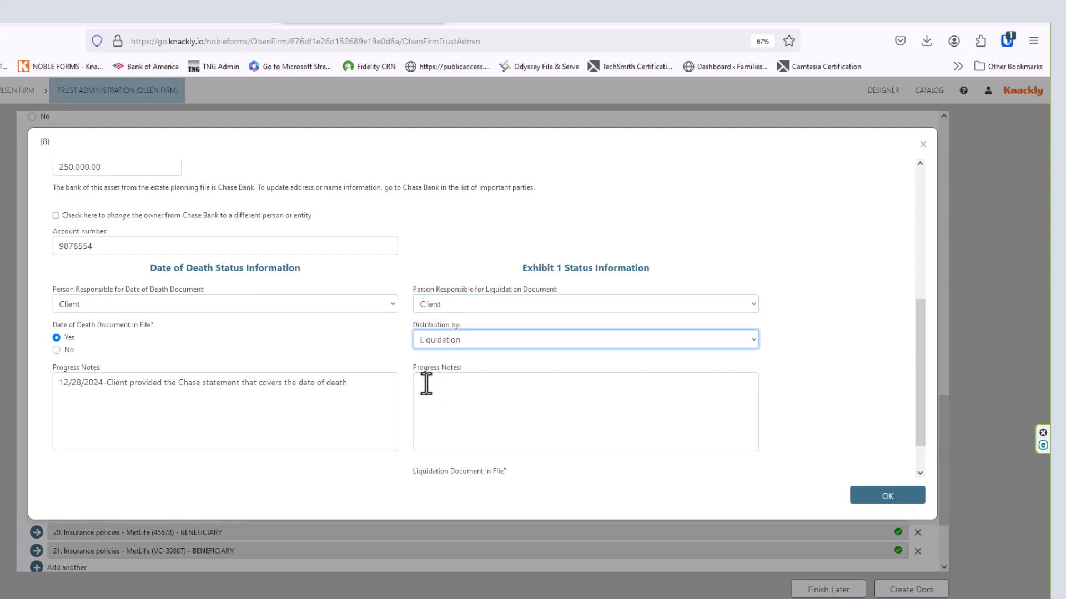
{"action": "left_click", "coordinate": [429, 388]}
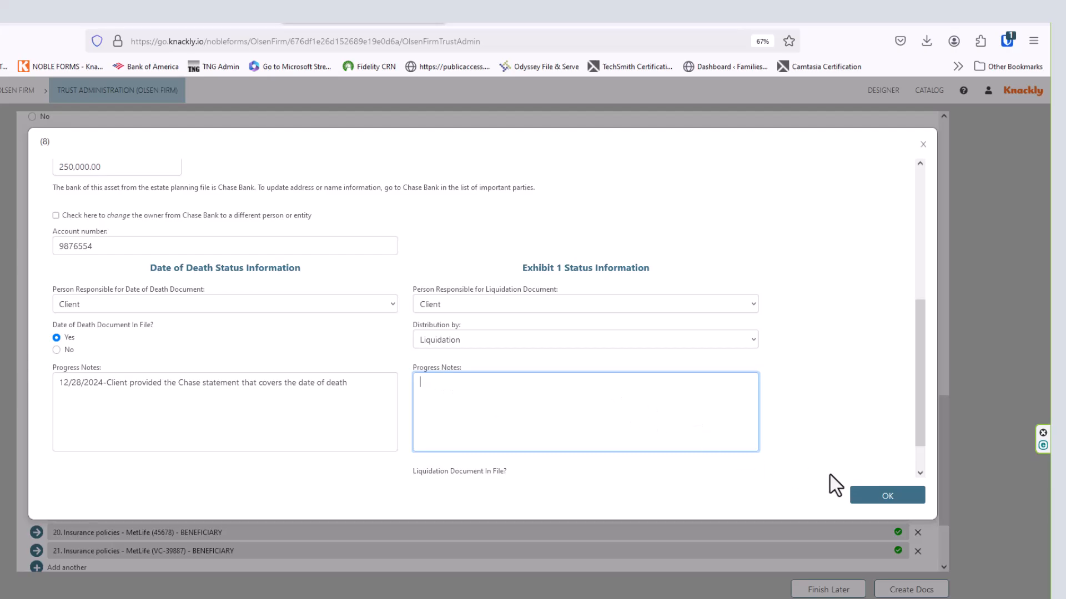
{"action": "left_click", "coordinate": [861, 495]}
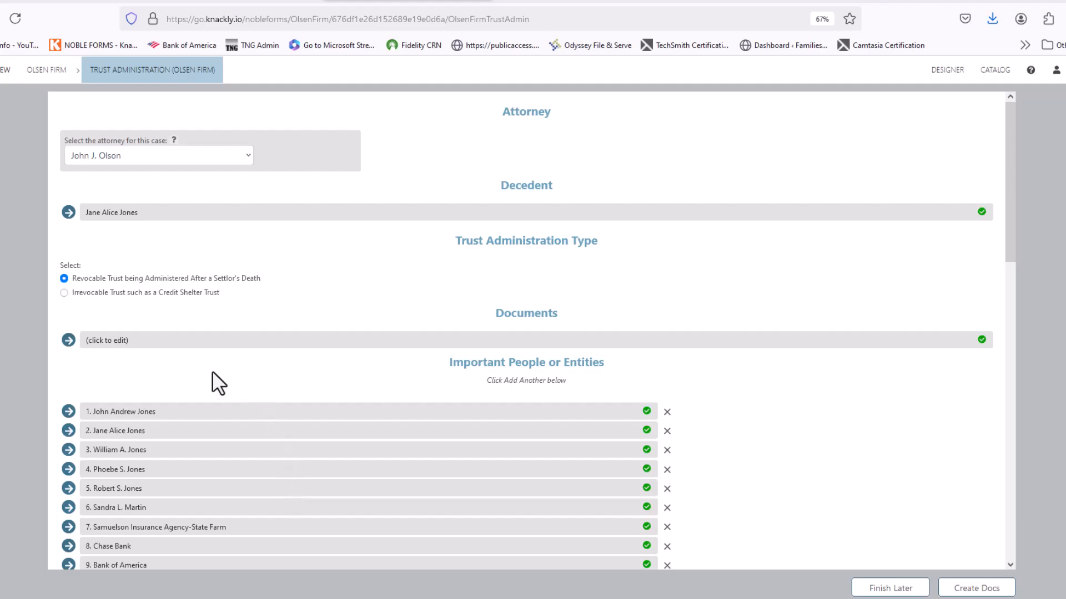
- Expand Documents to produce and scroll through people, Estate Tax Due Date and Assets to confirm Date of Death Values is selected
{"action": "left_click", "coordinate": [69, 340]}
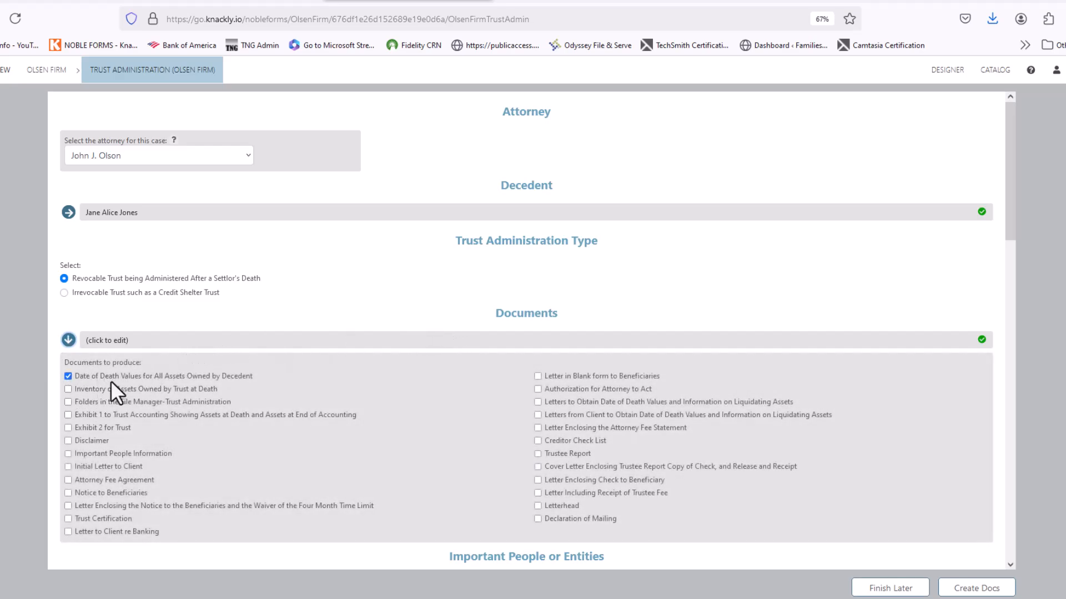
{"action": "scroll", "coordinate": [111, 380], "scroll_direction": "down", "scroll_amount": 5}
{"action": "scroll", "coordinate": [189, 375], "scroll_direction": "down", "scroll_amount": 3}
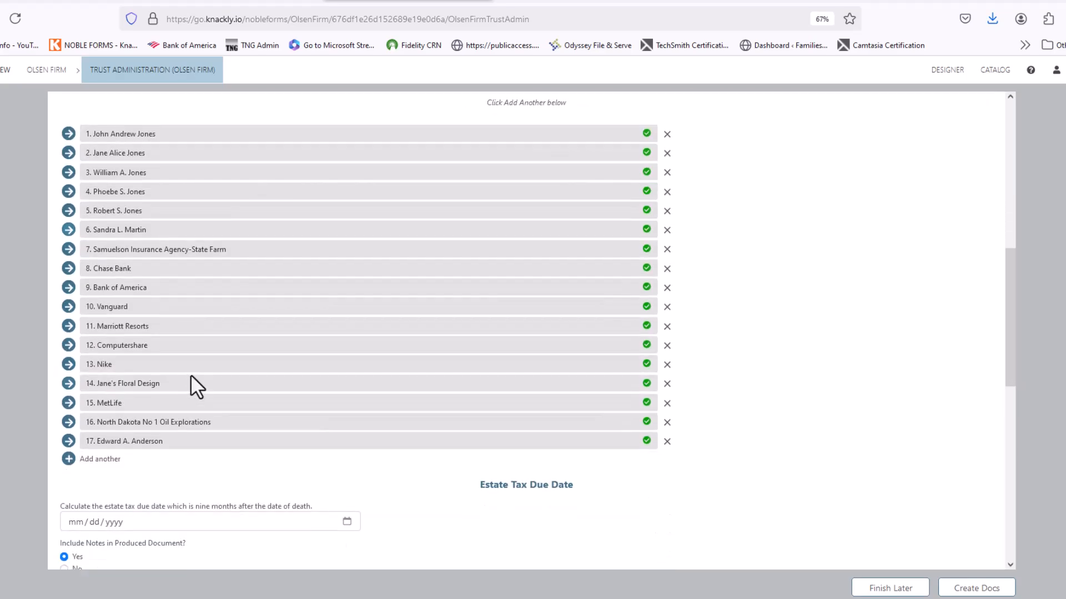
{"action": "scroll", "coordinate": [198, 369], "scroll_direction": "down", "scroll_amount": 2}
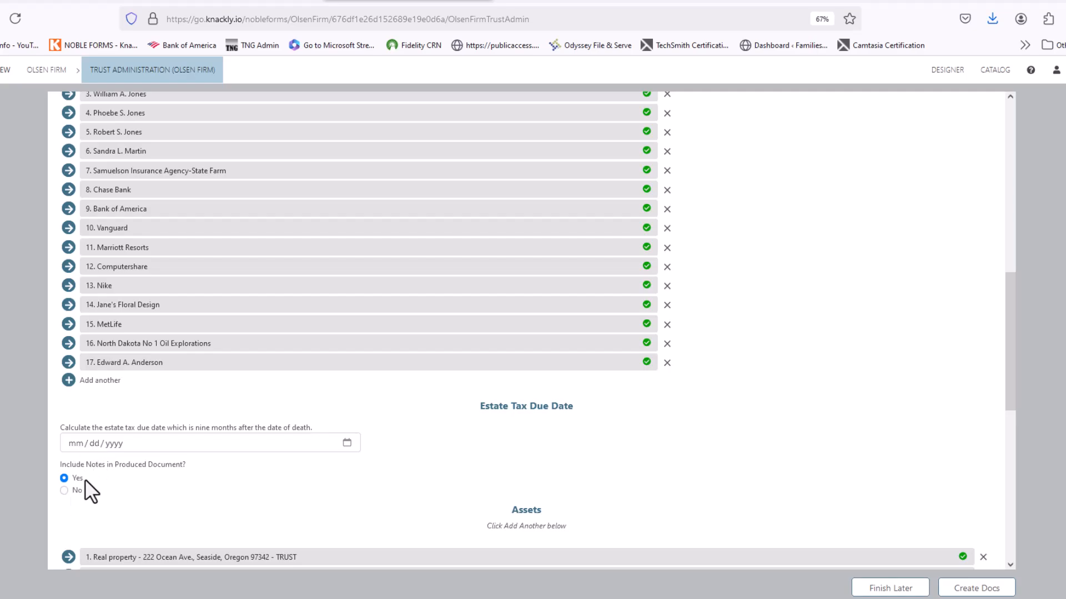
{"action": "scroll", "coordinate": [103, 478], "scroll_direction": "down", "scroll_amount": 3}
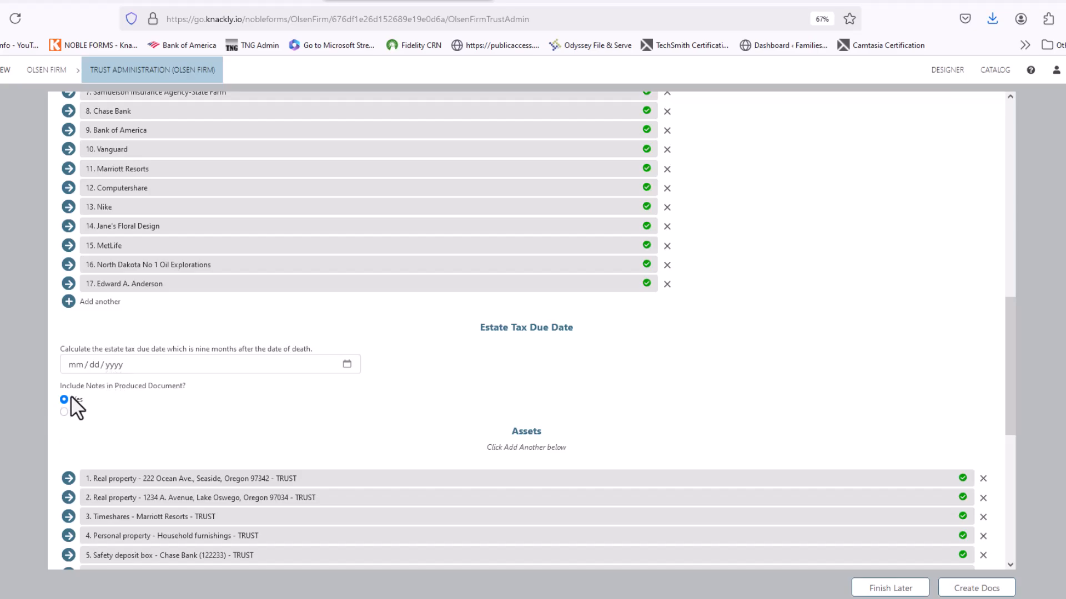
{"action": "scroll", "coordinate": [86, 408], "scroll_direction": "down", "scroll_amount": 2}
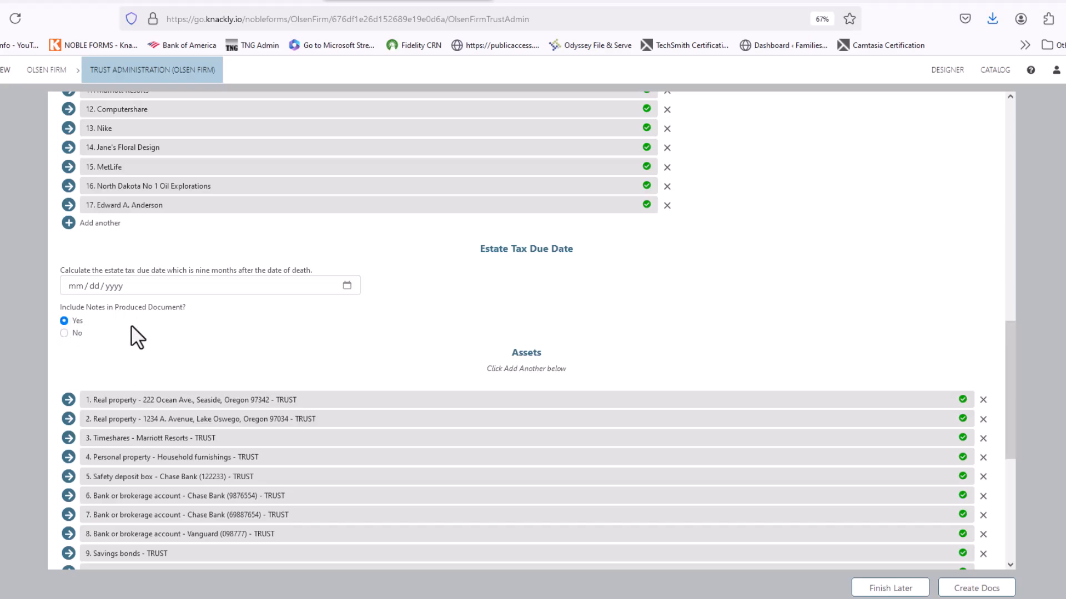
{"action": "scroll", "coordinate": [239, 484], "scroll_direction": "down", "scroll_amount": 5}
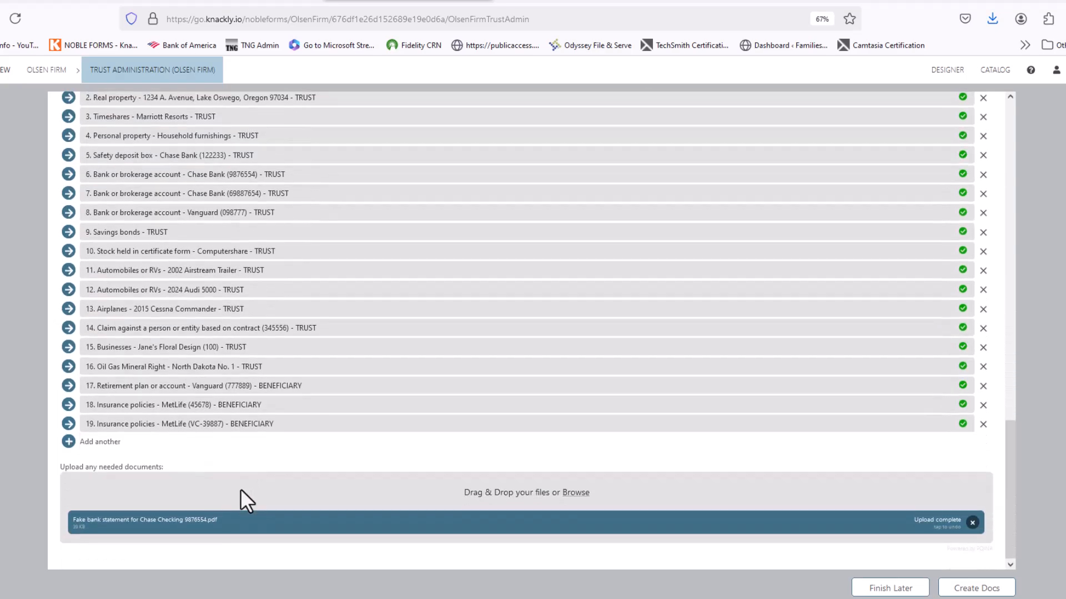
{"action": "scroll", "coordinate": [202, 360], "scroll_direction": "up", "scroll_amount": 5}
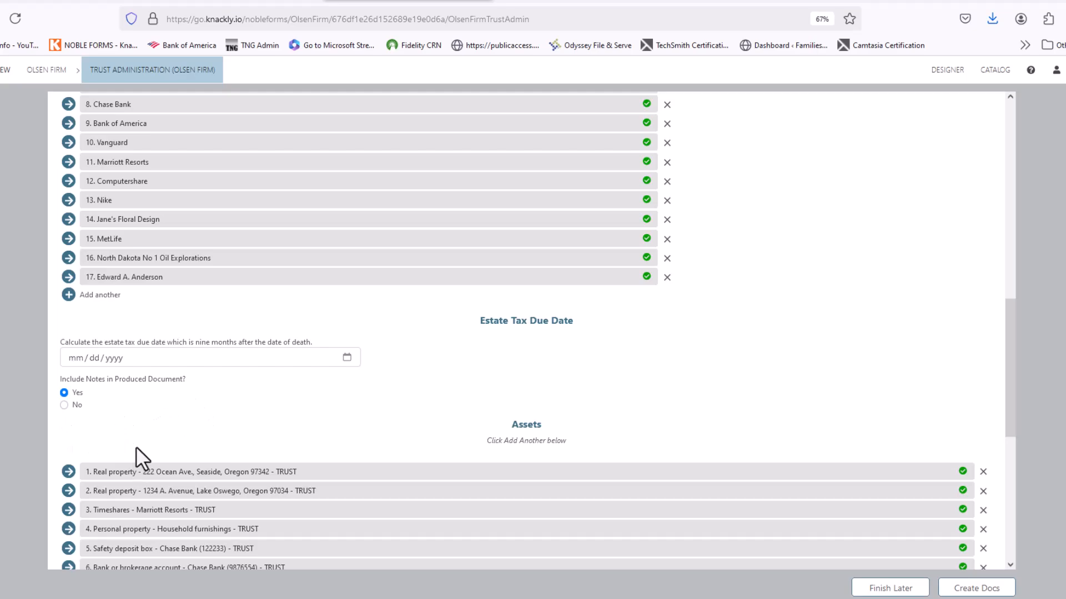
{"action": "scroll", "coordinate": [136, 449], "scroll_direction": "down", "scroll_amount": 2}
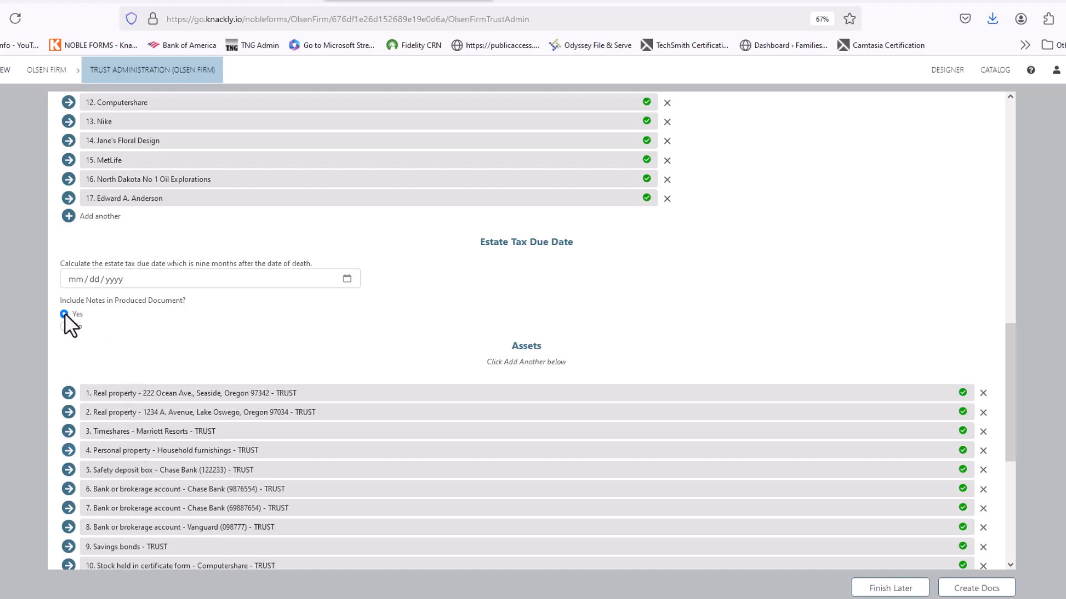
{"action": "scroll", "coordinate": [212, 328], "scroll_direction": "down", "scroll_amount": 4}
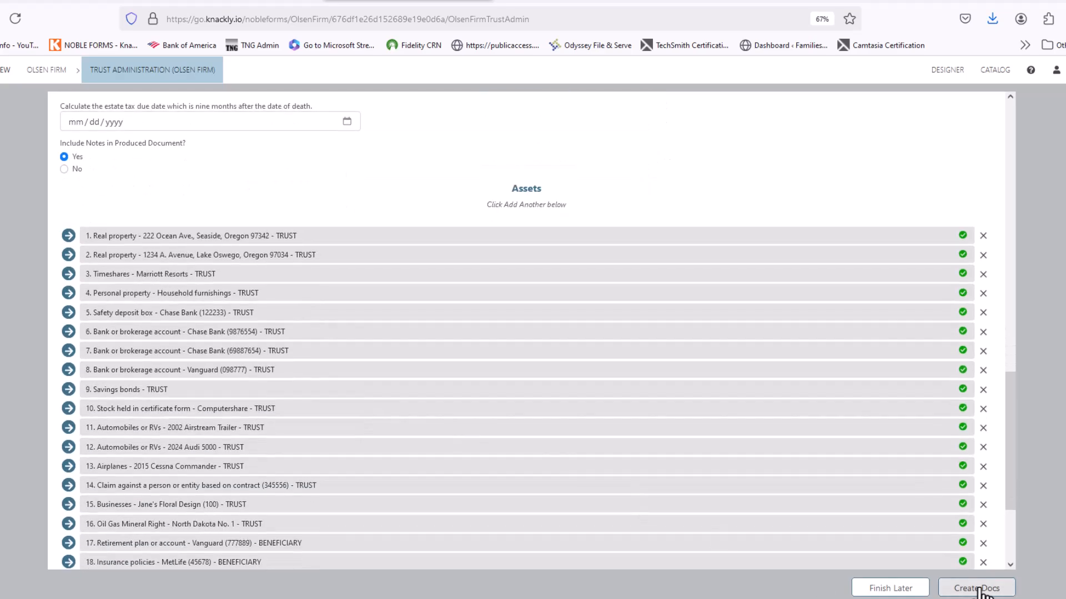
- Create the documents and start downloading Date of Death Values for All Assets Owned by Decedent.docx
{"action": "left_click", "coordinate": [972, 589]}
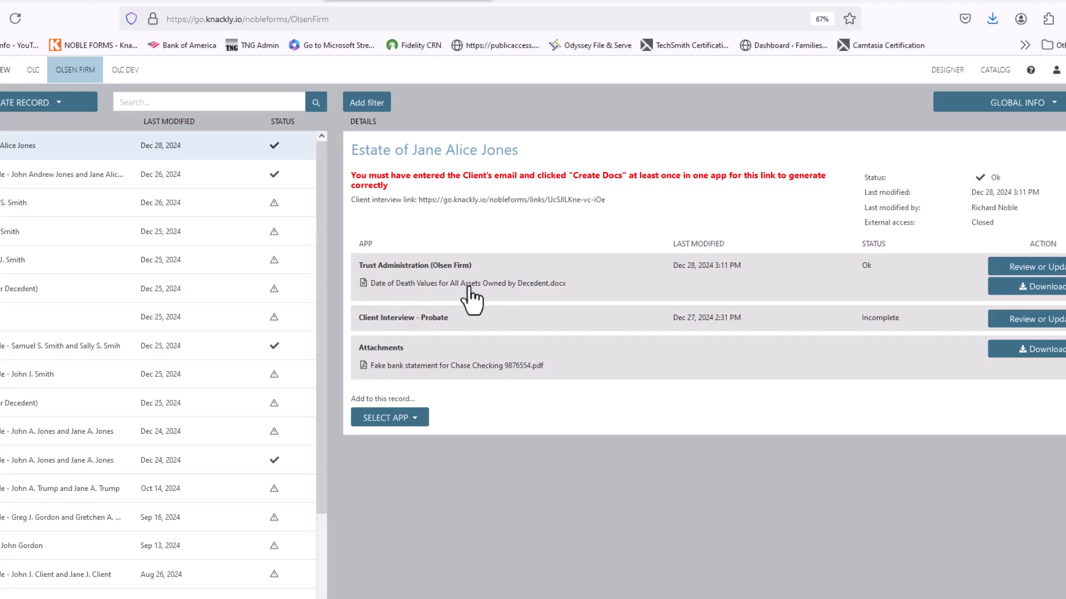
{"action": "left_click", "coordinate": [422, 284]}
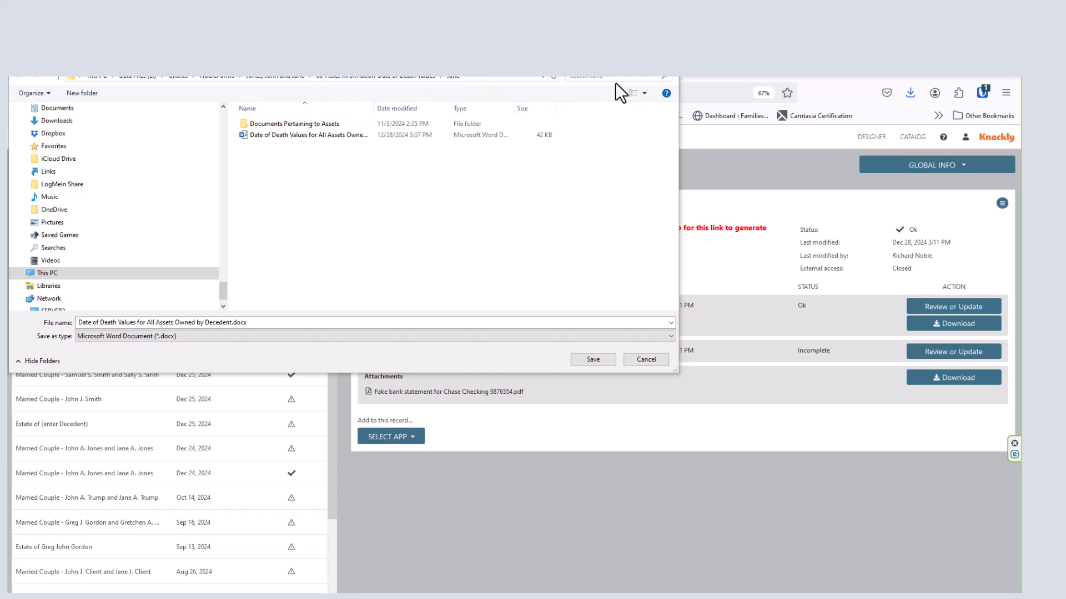
- In the save dialog, go to the decedent's subfolder under 08-Asset Information-Date of Death Values
{"action": "left_click", "coordinate": [408, 234]}
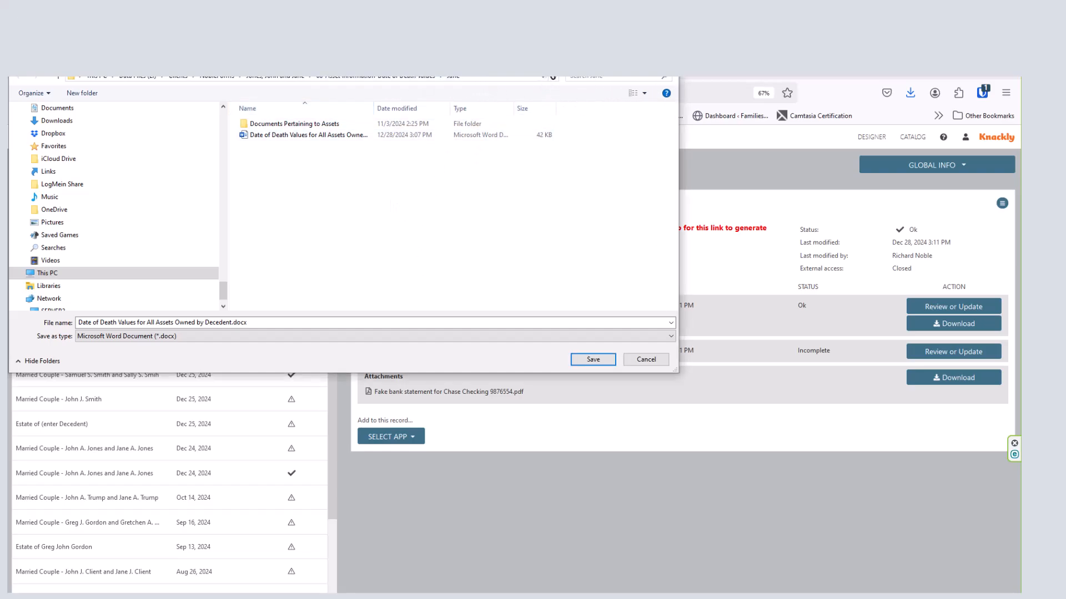
{"action": "left_click_drag", "start_coordinate": [546, 58], "coordinate": [592, 132]}
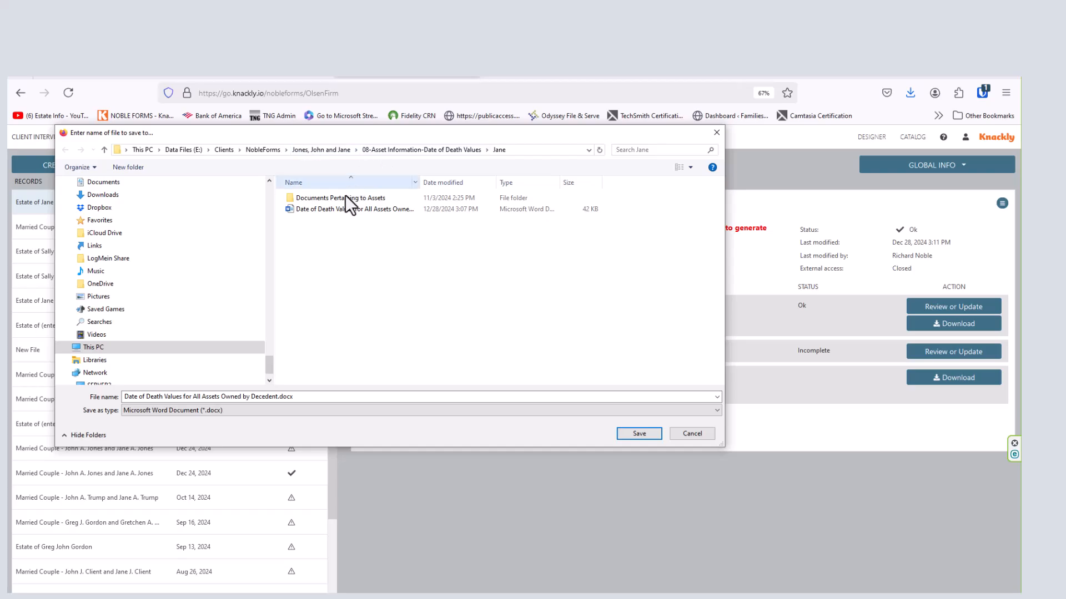
{"action": "left_click", "coordinate": [339, 150]}
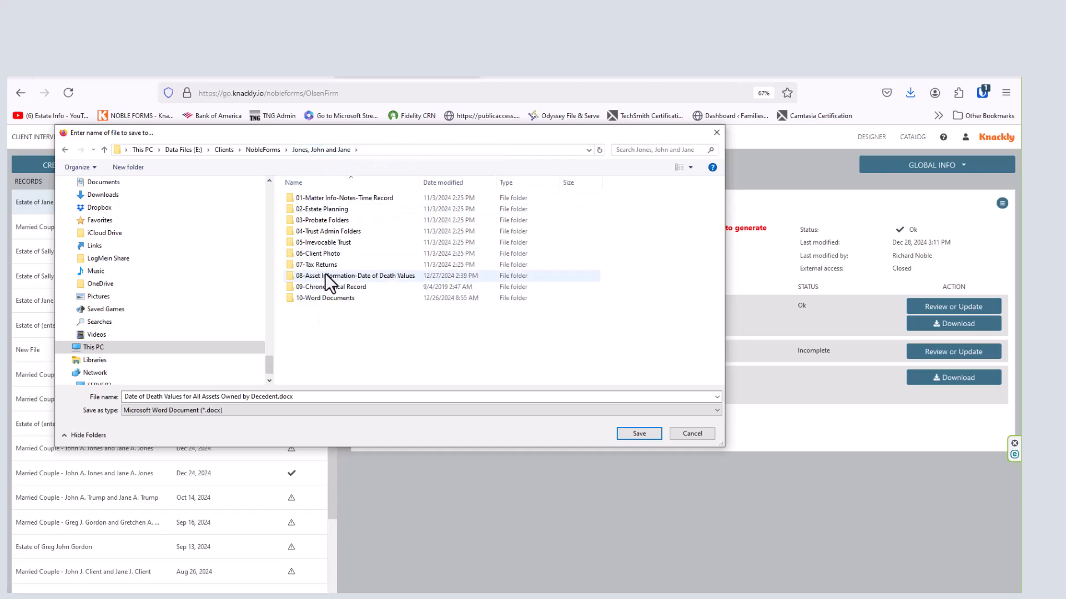
{"action": "double_click", "coordinate": [325, 274]}
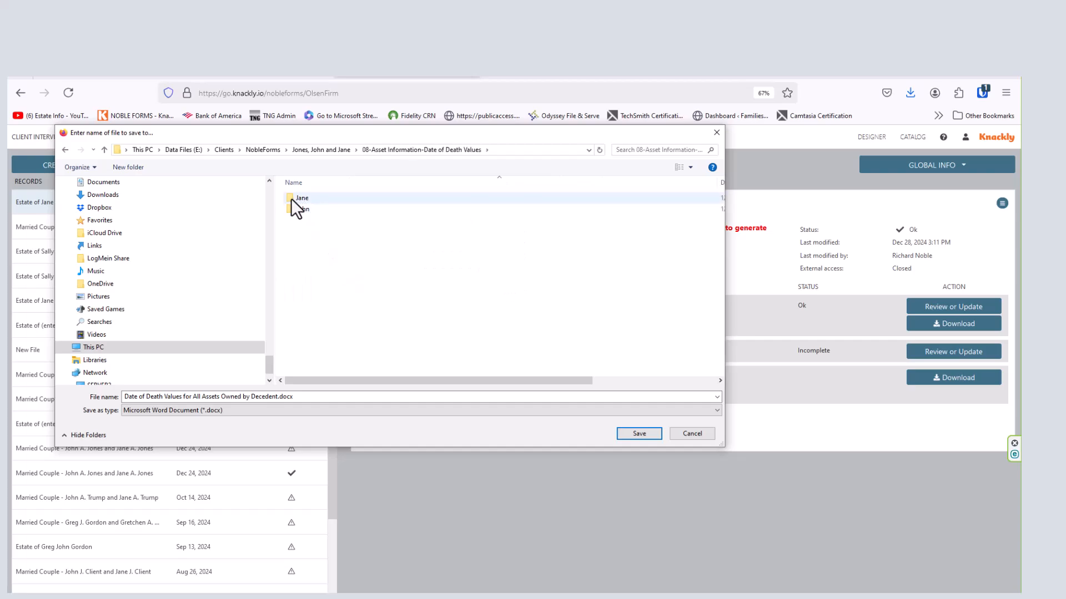
{"action": "double_click", "coordinate": [290, 198]}
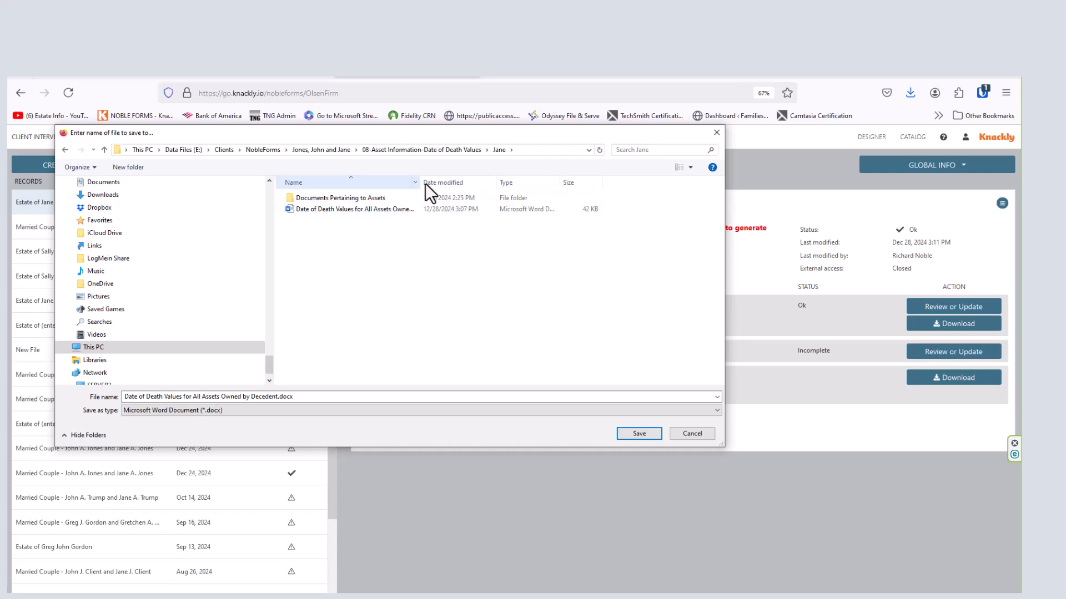
- Save the Date of Death Values .docx there, replacing the existing file, and open it in Word
{"action": "left_click_drag", "start_coordinate": [419, 182], "coordinate": [493, 183]}
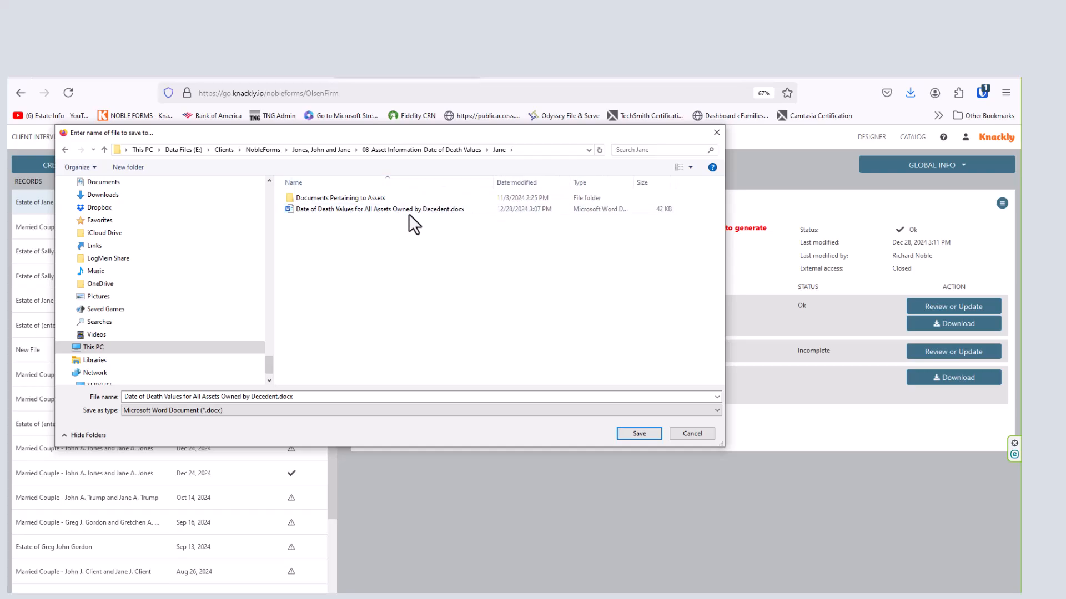
{"action": "left_click", "coordinate": [636, 436]}
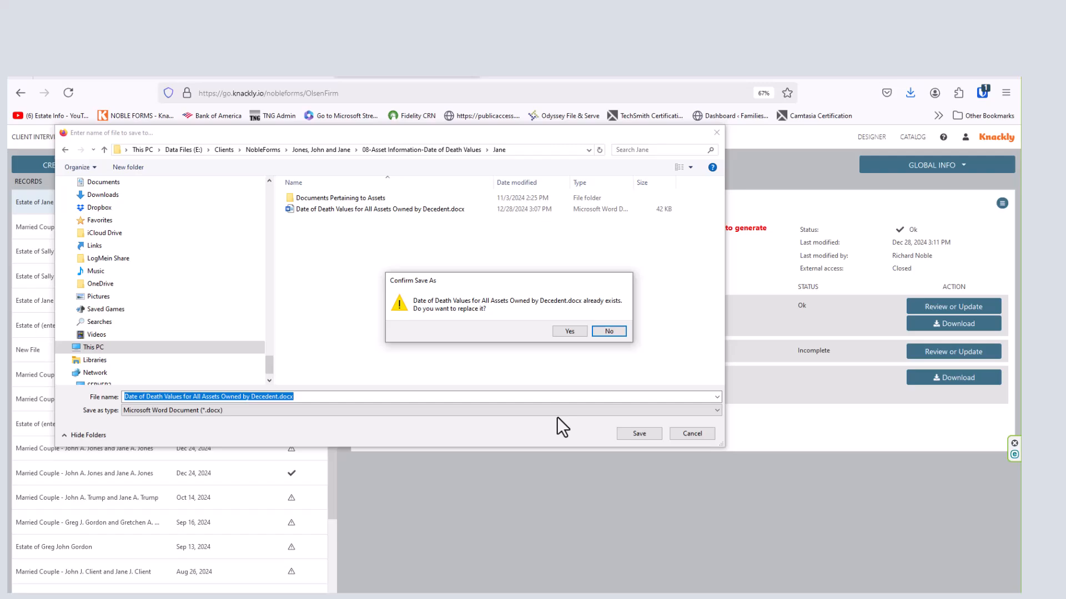
{"action": "left_click", "coordinate": [568, 331]}
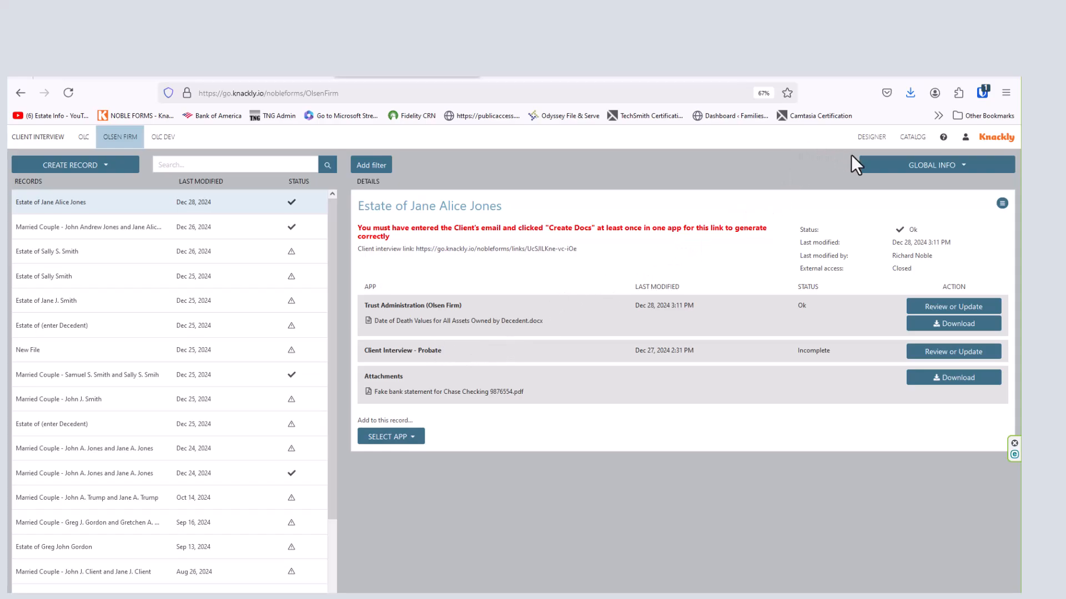
{"action": "left_click", "coordinate": [909, 91]}
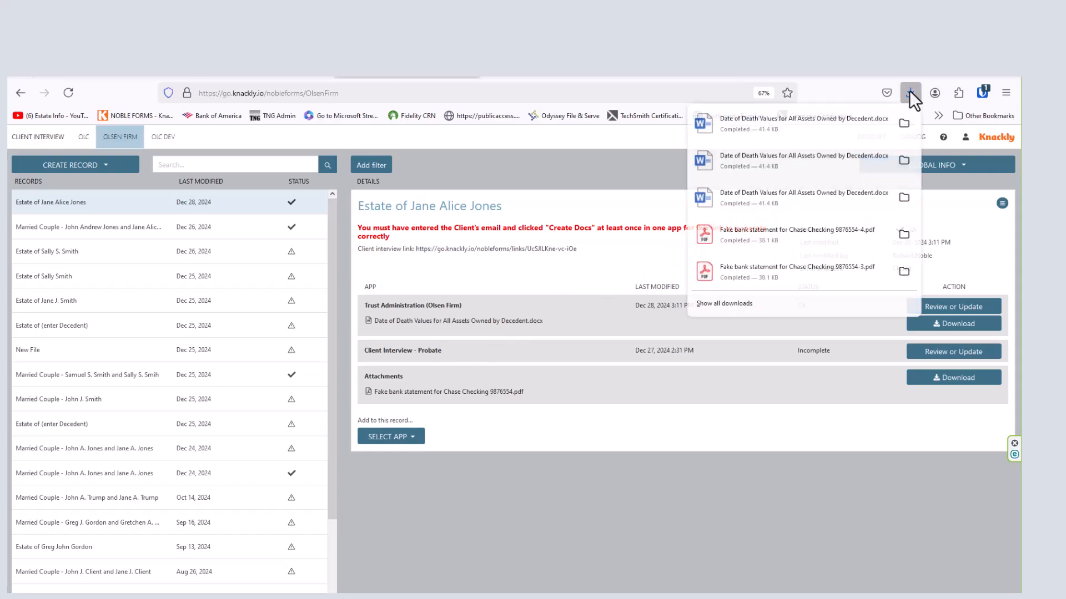
{"action": "left_click", "coordinate": [754, 121]}
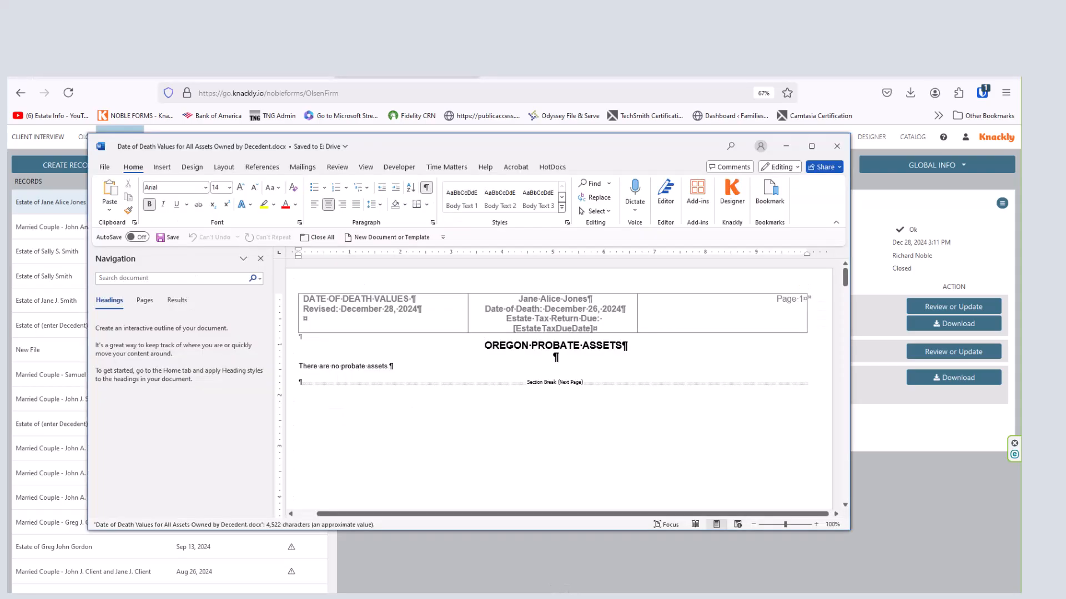
- Maximize the Word window and close the Navigation pane so the document fills the screen
{"action": "left_click", "coordinate": [812, 146]}
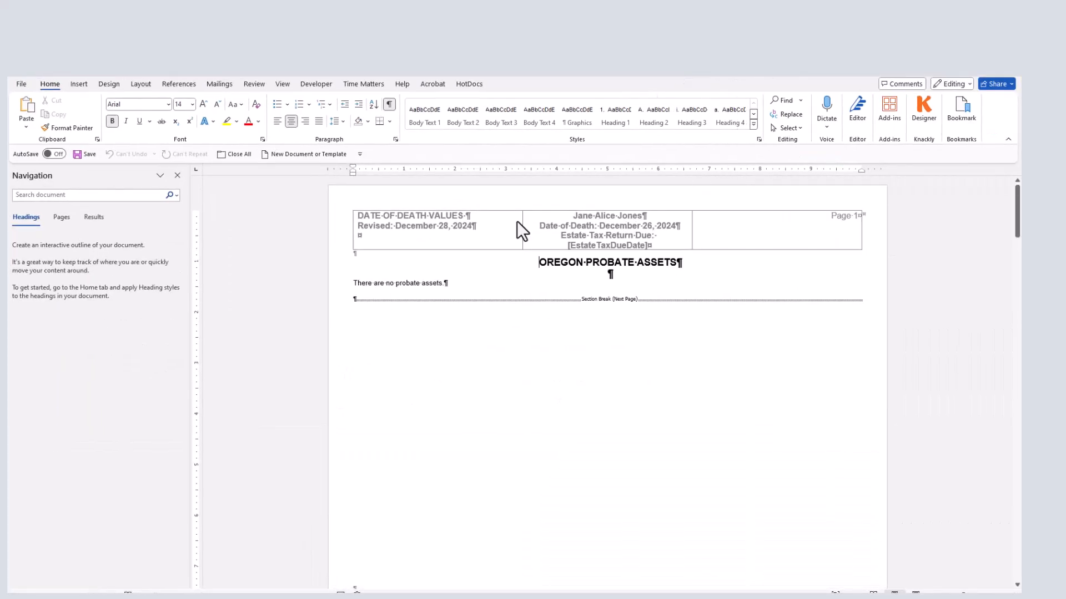
{"action": "left_click", "coordinate": [177, 176]}
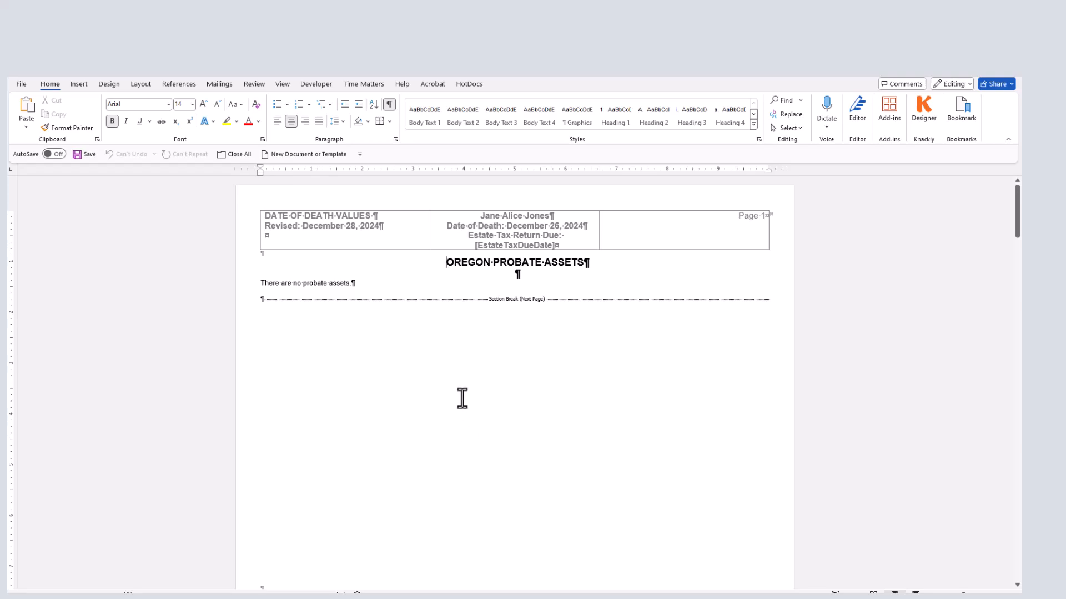
- Review page 2's $900,000 insurance and $400,000 retirement tables and select the second MetLife policy's DOD status lines
{"action": "scroll", "coordinate": [428, 355], "scroll_direction": "down", "scroll_amount": 5}
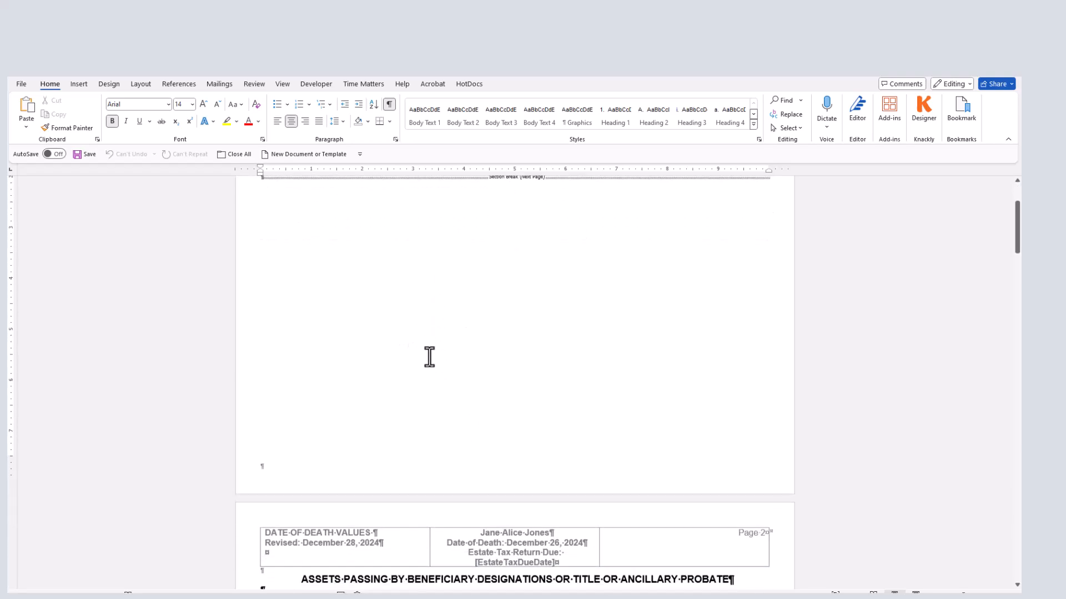
{"action": "scroll", "coordinate": [429, 357], "scroll_direction": "down", "scroll_amount": 5}
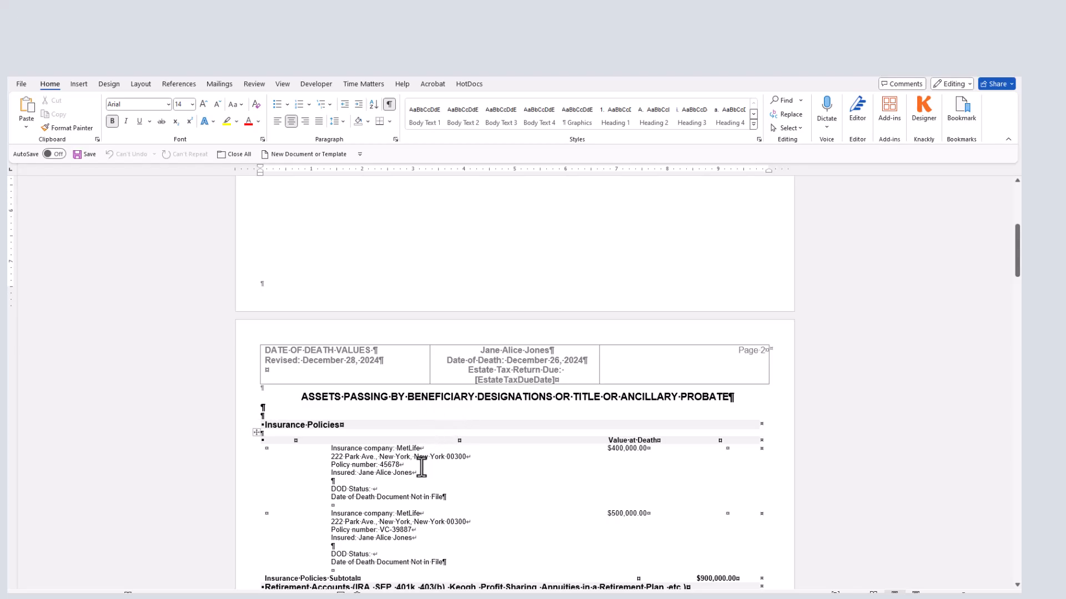
{"action": "scroll", "coordinate": [423, 469], "scroll_direction": "down", "scroll_amount": 5}
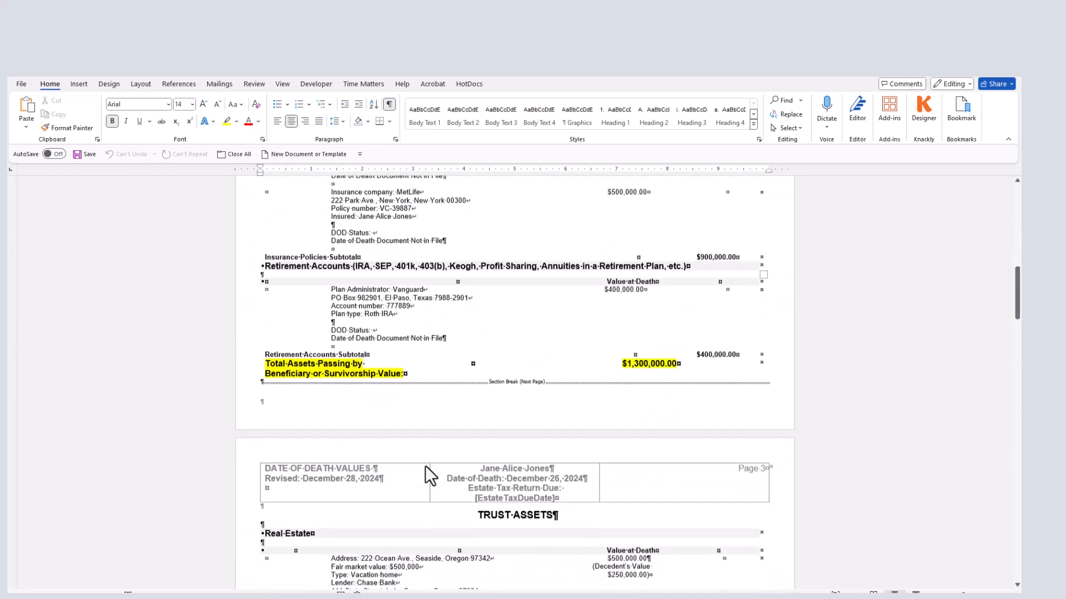
{"action": "scroll", "coordinate": [431, 476], "scroll_direction": "down", "scroll_amount": 5}
{"action": "scroll", "coordinate": [425, 467], "scroll_direction": "up", "scroll_amount": 2}
{"action": "scroll", "coordinate": [428, 449], "scroll_direction": "up", "scroll_amount": 3}
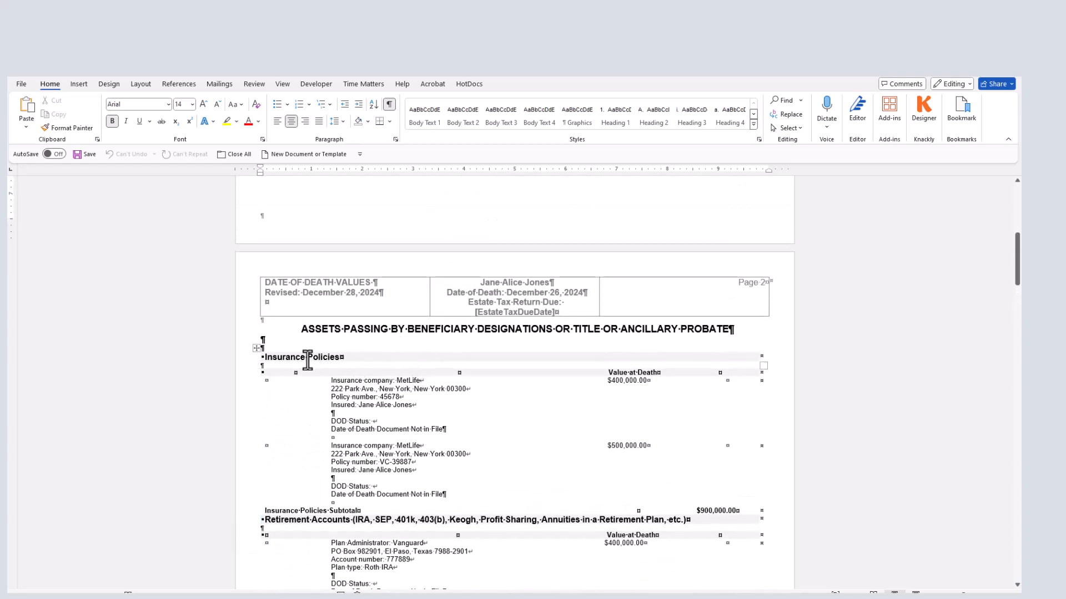
{"action": "scroll", "coordinate": [369, 469], "scroll_direction": "down", "scroll_amount": 1}
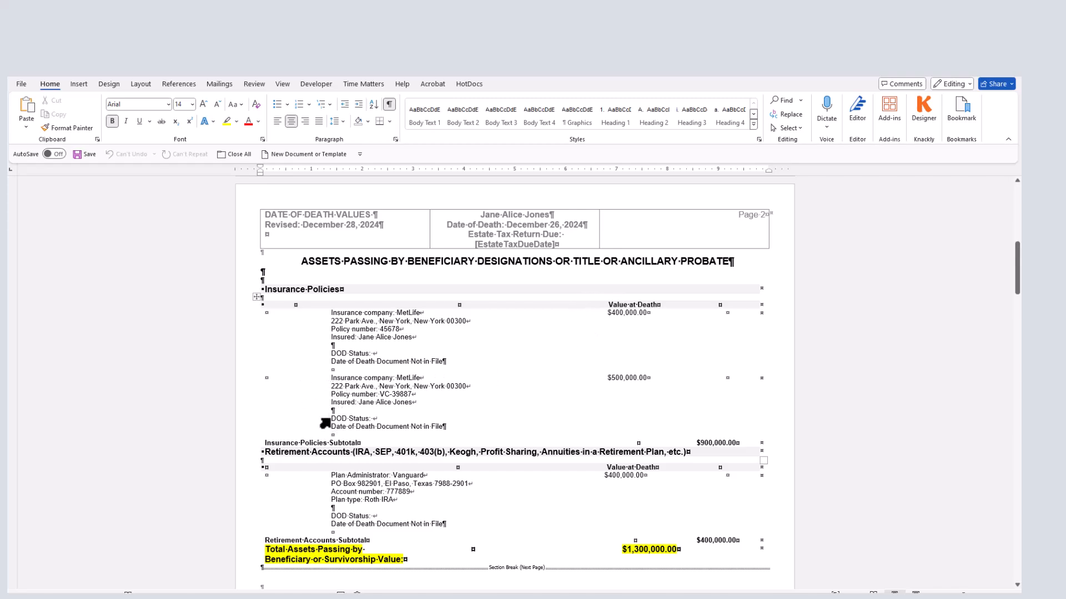
{"action": "left_click_drag", "start_coordinate": [332, 419], "coordinate": [461, 425]}
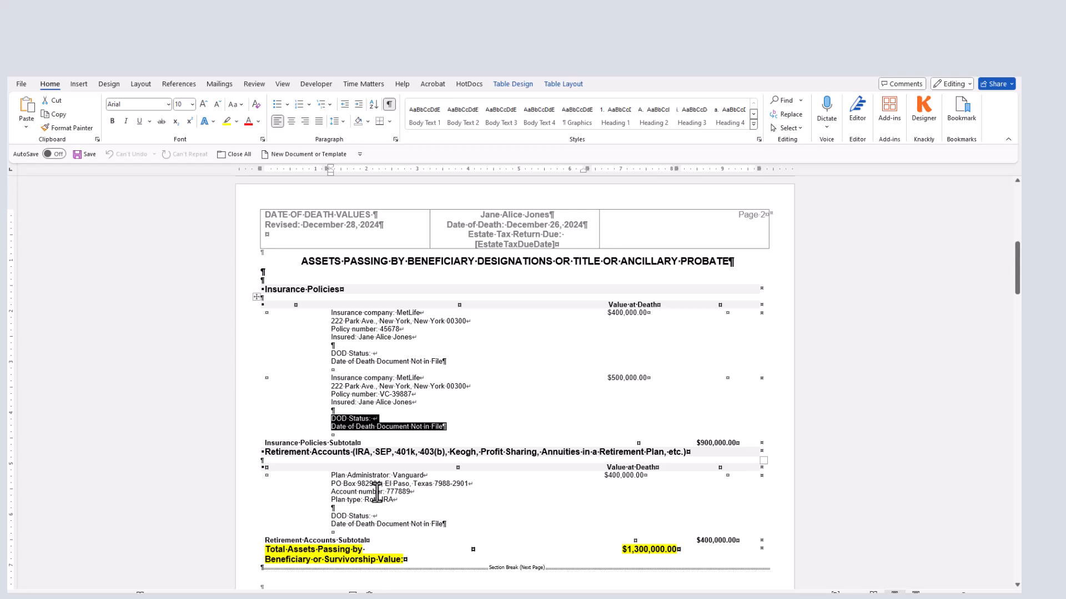
- Review the trust assets on pages 3–5 and highlight the Chase checking account's DOD status and Notes lines
{"action": "scroll", "coordinate": [378, 487], "scroll_direction": "down", "scroll_amount": 3}
{"action": "scroll", "coordinate": [377, 486], "scroll_direction": "down", "scroll_amount": 7}
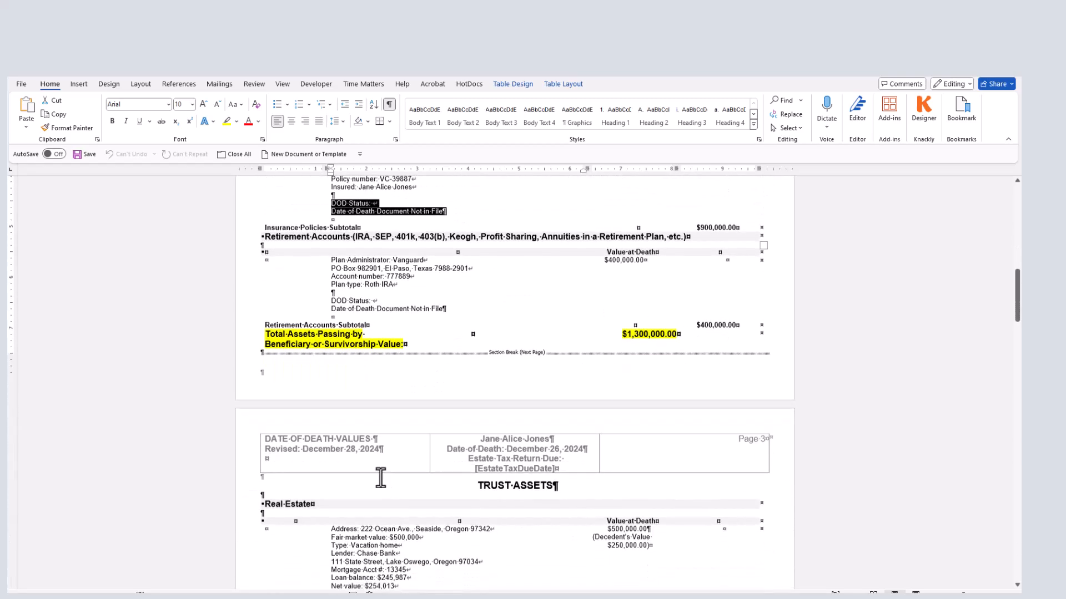
{"action": "scroll", "coordinate": [381, 479], "scroll_direction": "down", "scroll_amount": 2}
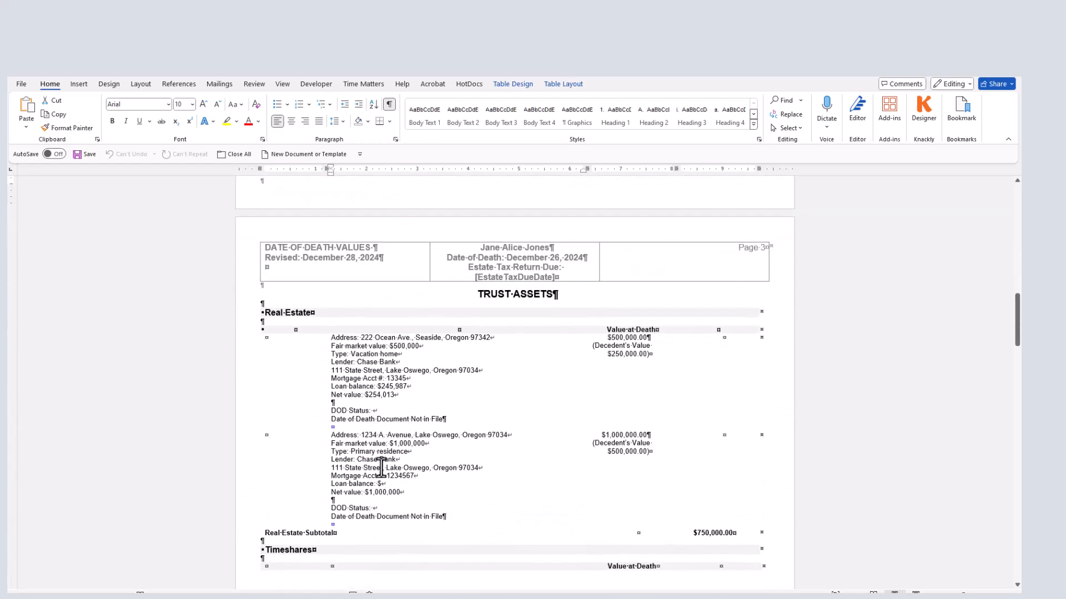
{"action": "scroll", "coordinate": [381, 468], "scroll_direction": "down", "scroll_amount": 1}
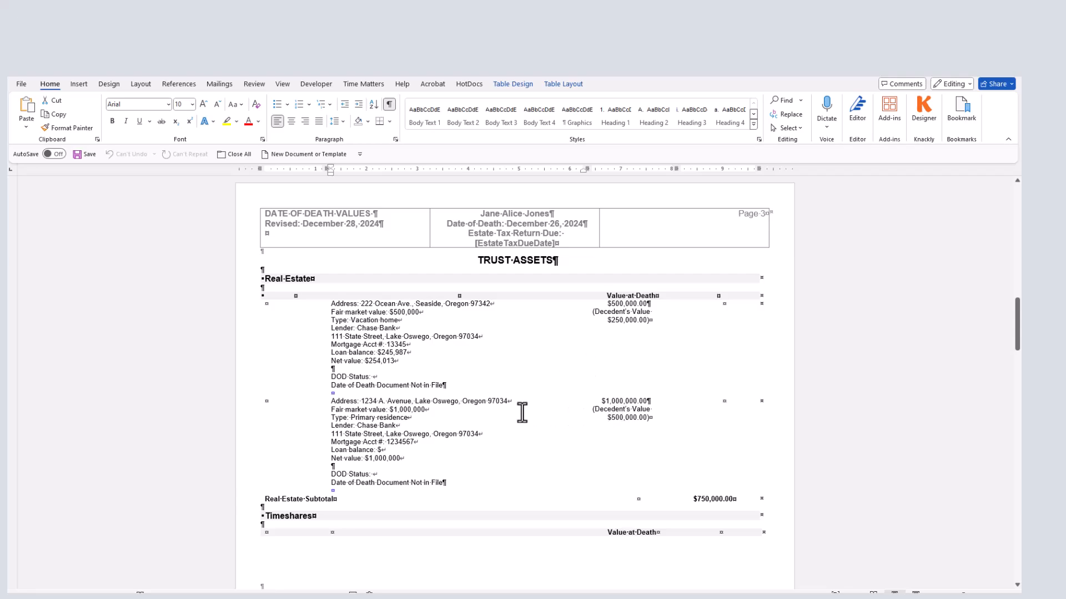
{"action": "scroll", "coordinate": [375, 425], "scroll_direction": "down", "scroll_amount": 5}
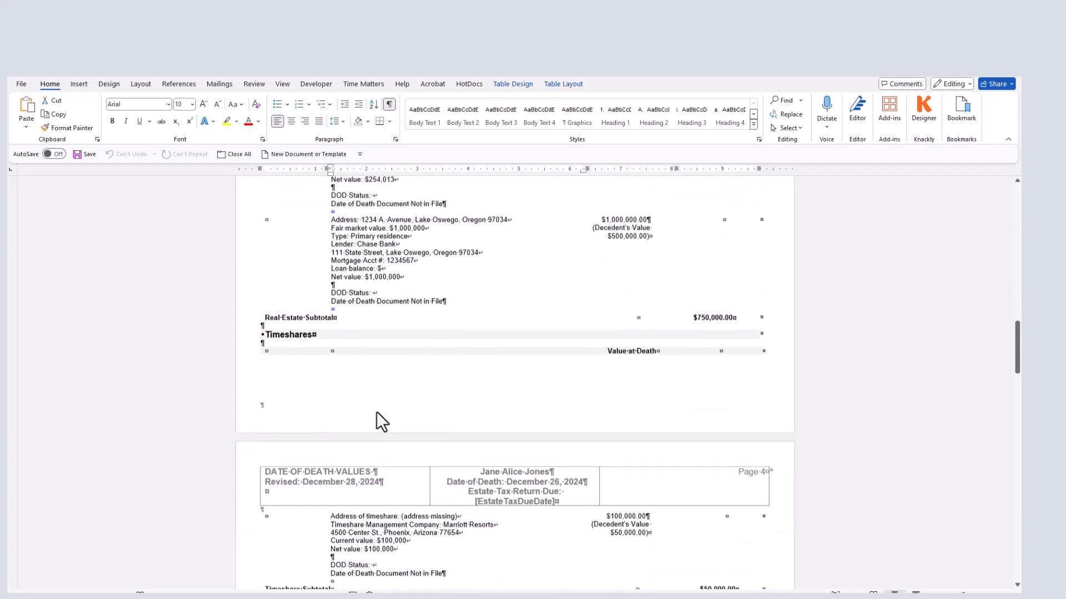
{"action": "scroll", "coordinate": [377, 411], "scroll_direction": "down", "scroll_amount": 4}
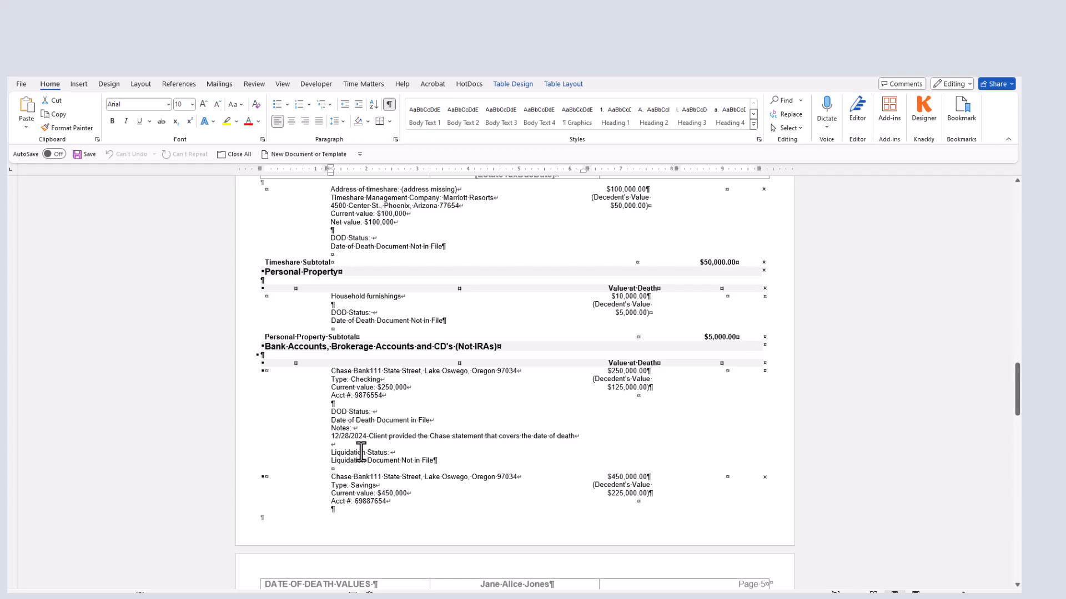
{"action": "scroll", "coordinate": [361, 453], "scroll_direction": "down", "scroll_amount": 5}
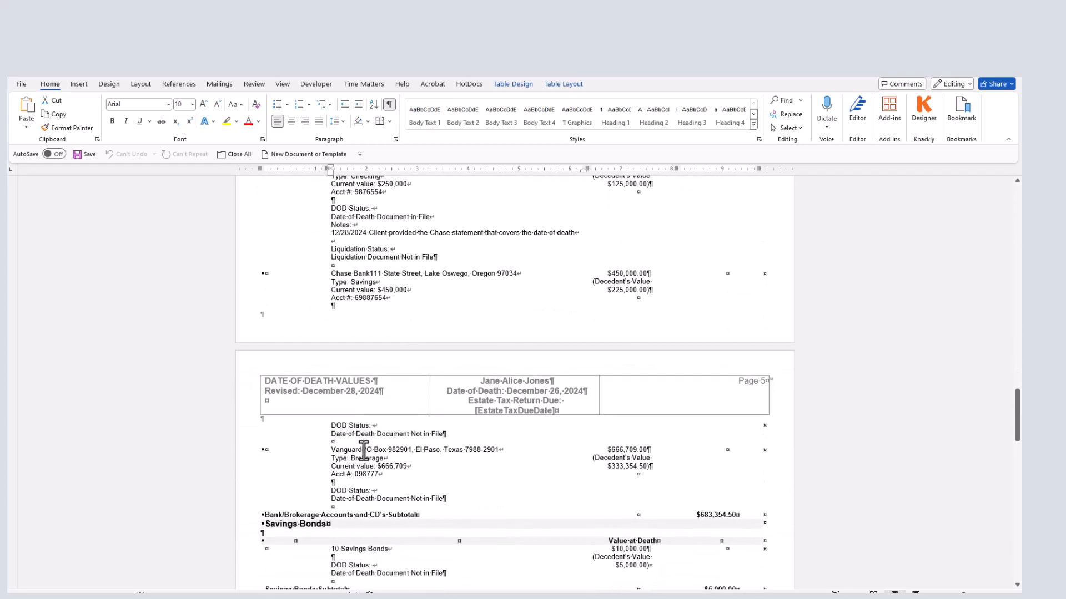
{"action": "scroll", "coordinate": [363, 450], "scroll_direction": "up", "scroll_amount": 3}
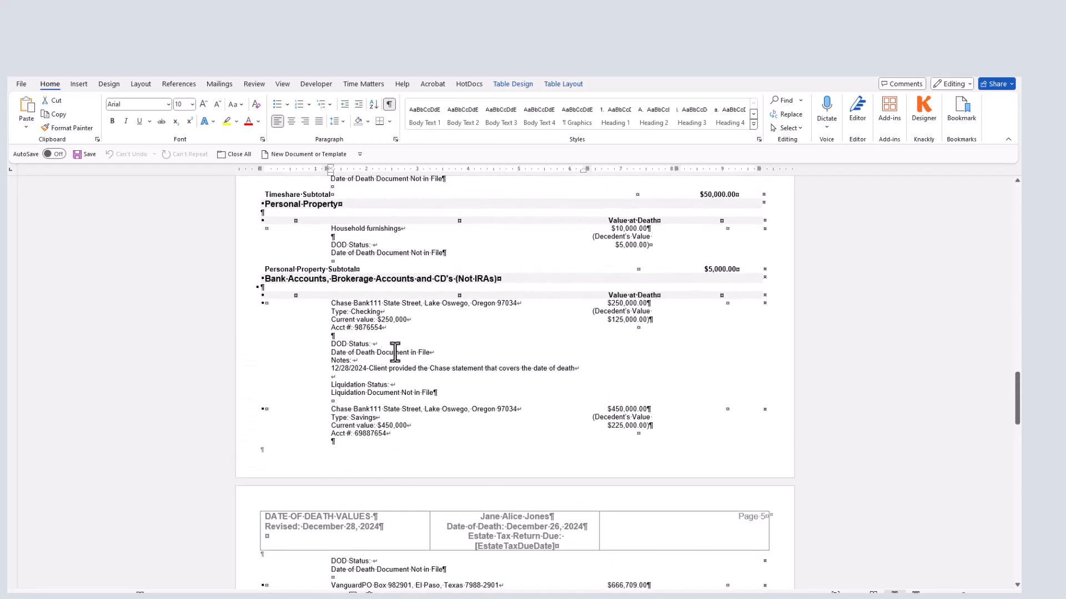
{"action": "left_click", "coordinate": [361, 352]}
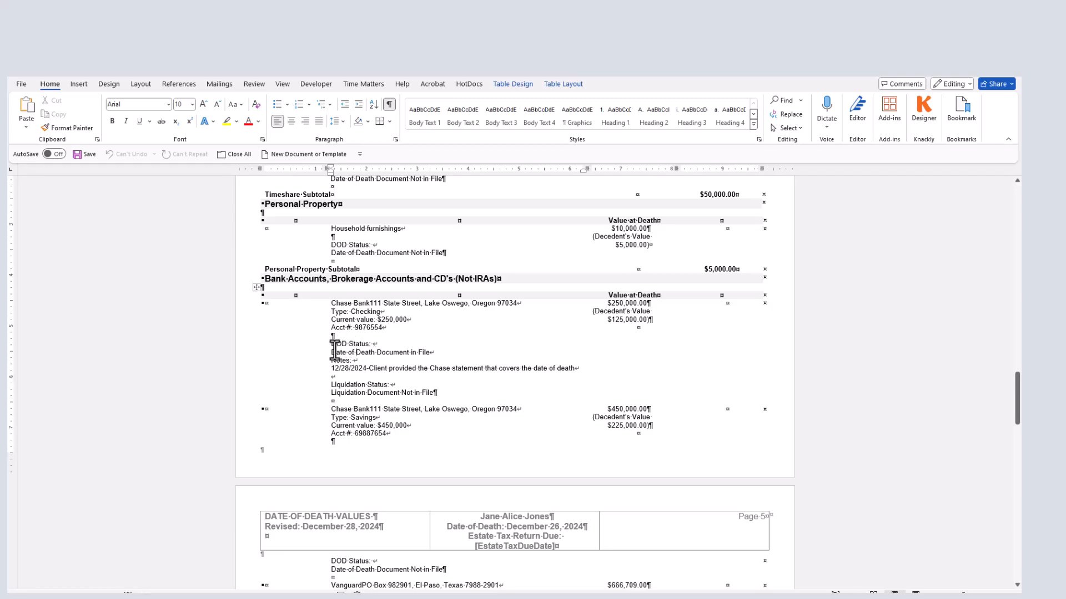
{"action": "left_click_drag", "start_coordinate": [335, 352], "coordinate": [555, 374]}
- In the Trust Administration interview, confirm the decedent's 12/26/2024 date of death and scroll toward Estate Tax Due Date
{"action": "left_click", "coordinate": [555, 373]}
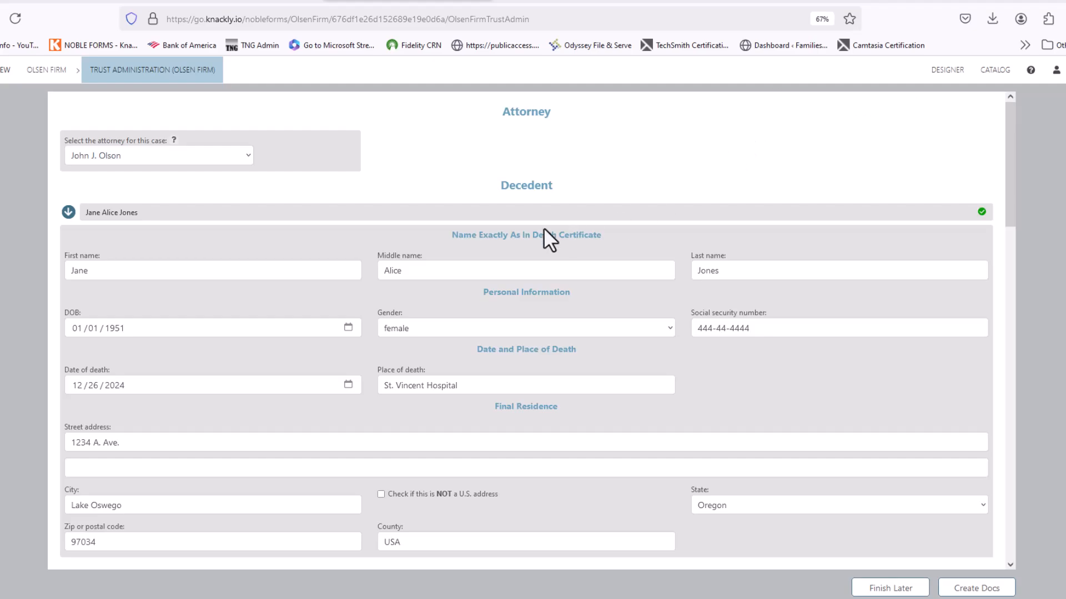
{"action": "left_click", "coordinate": [68, 212]}
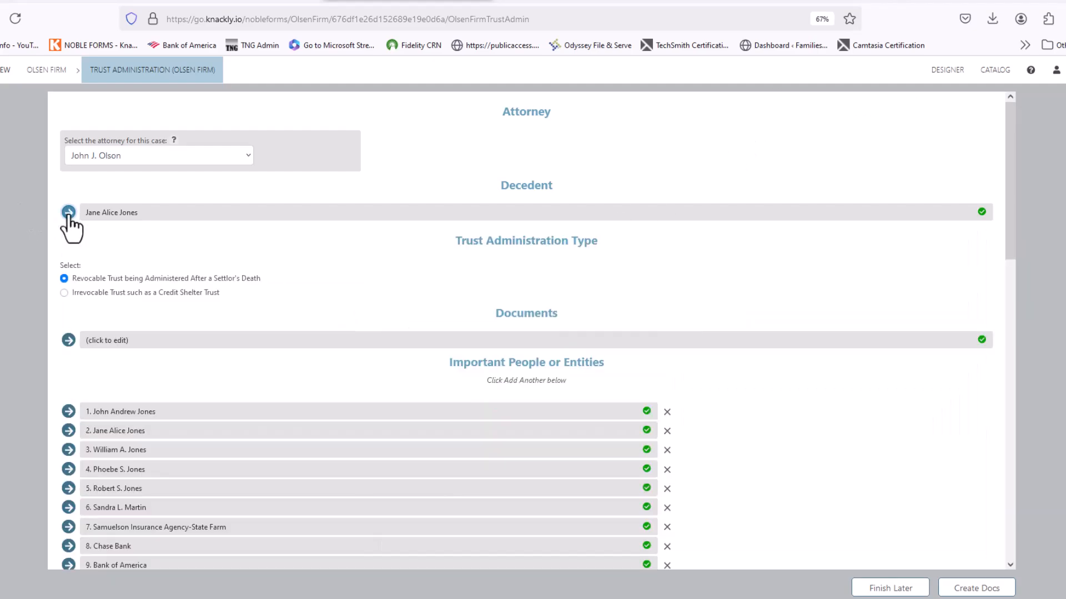
{"action": "left_click", "coordinate": [68, 212]}
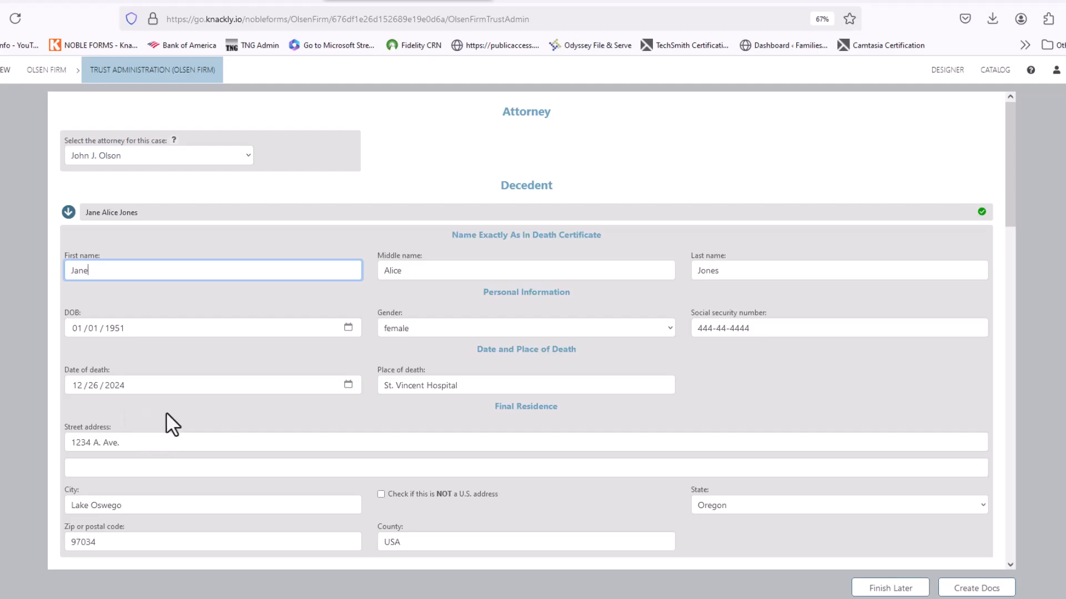
{"action": "left_click", "coordinate": [68, 212]}
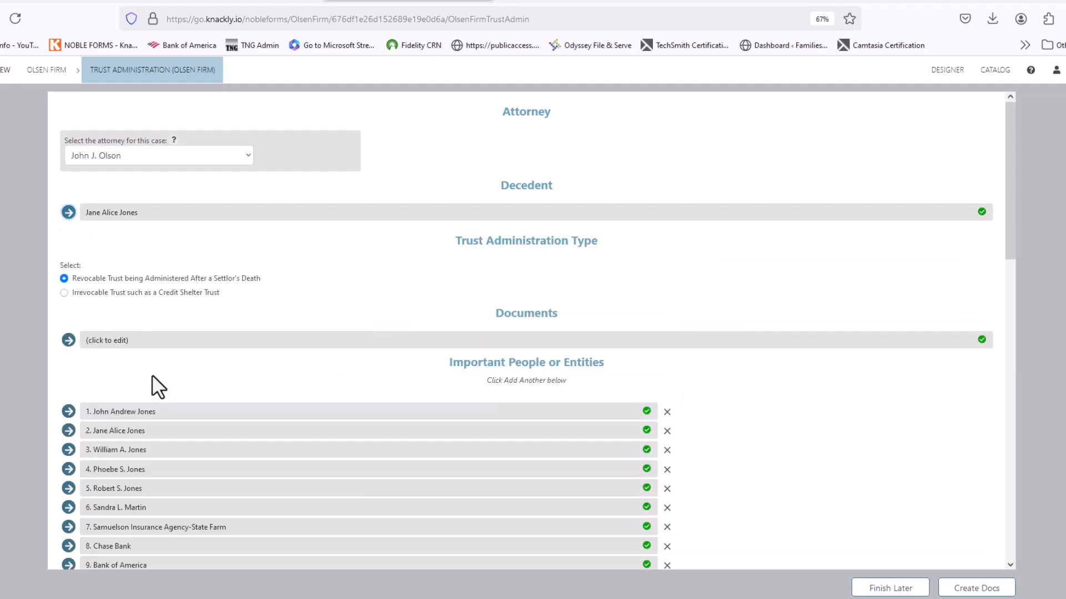
{"action": "scroll", "coordinate": [148, 355], "scroll_direction": "down", "scroll_amount": 5}
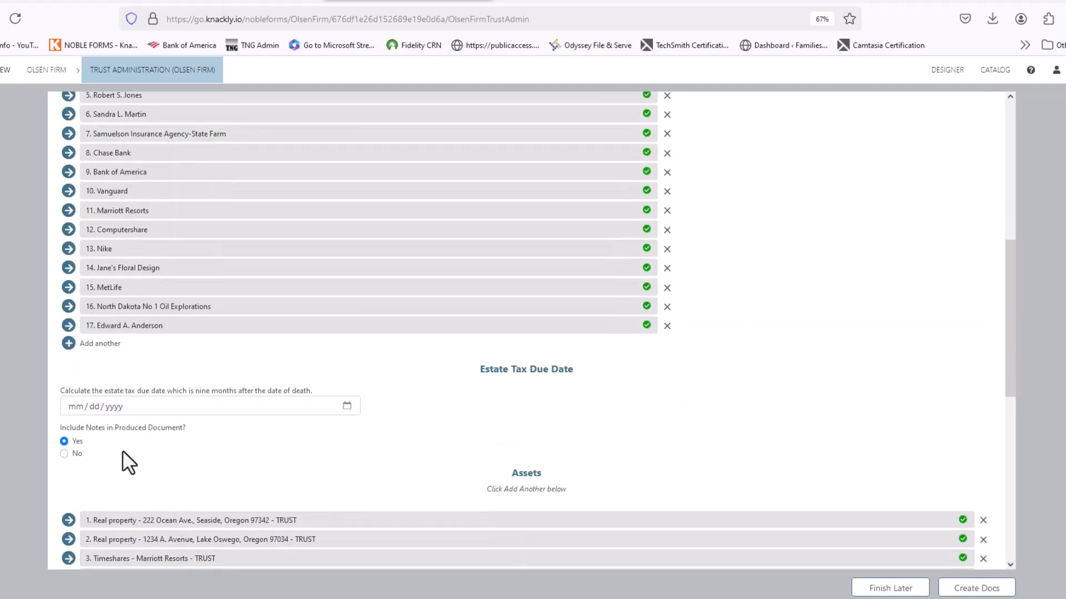
{"action": "left_click", "coordinate": [71, 408]}
{"action": "type", "text": "12/"}
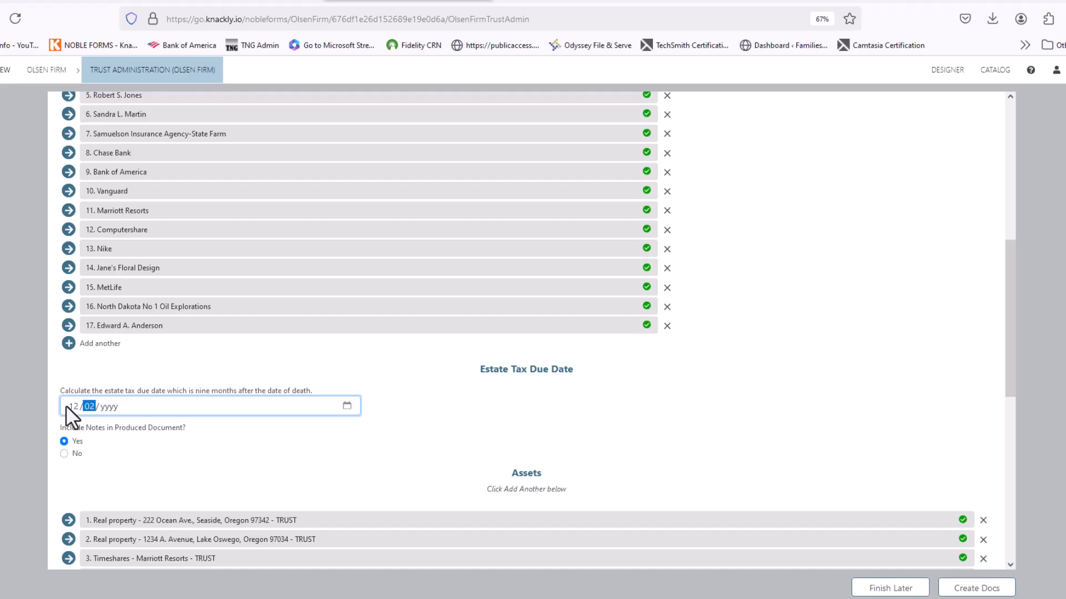
{"action": "type", "text": "26/2025"}
{"action": "left_click", "coordinate": [64, 454]}
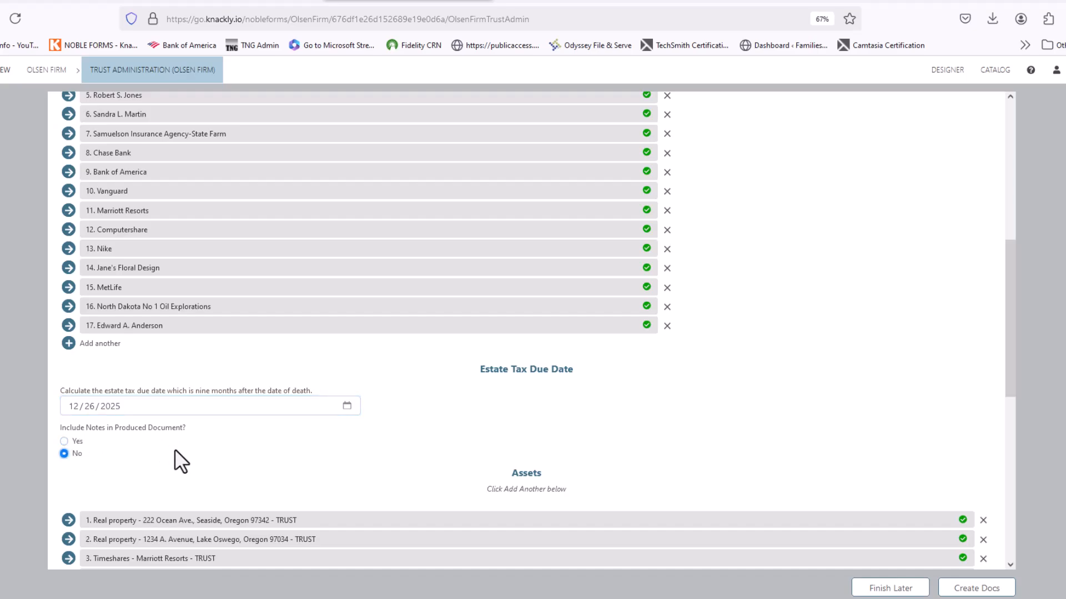
{"action": "scroll", "coordinate": [175, 444], "scroll_direction": "down", "scroll_amount": 5}
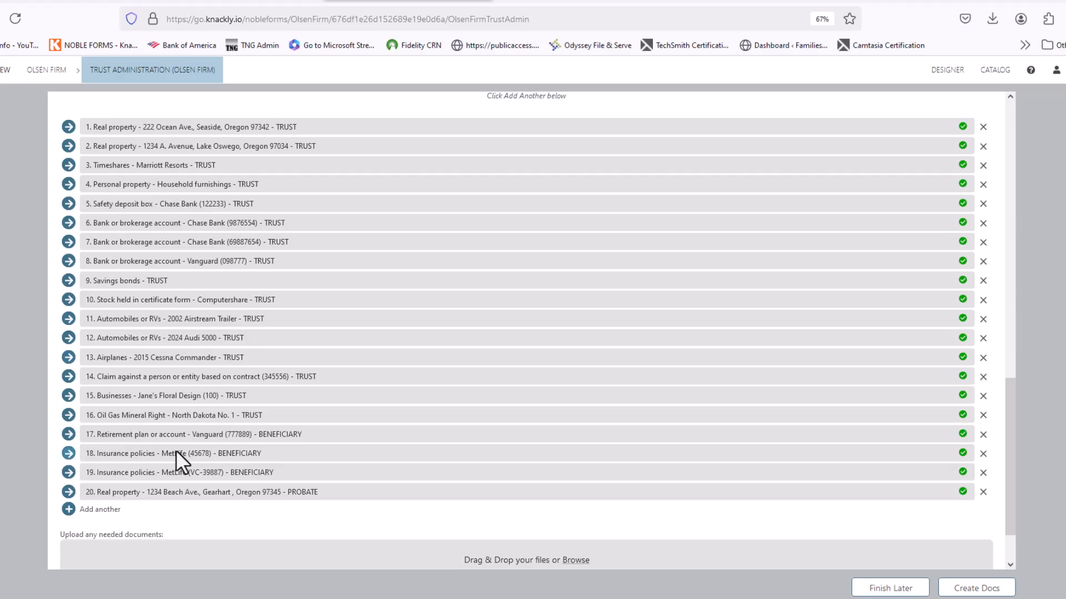
{"action": "left_click", "coordinate": [68, 492]}
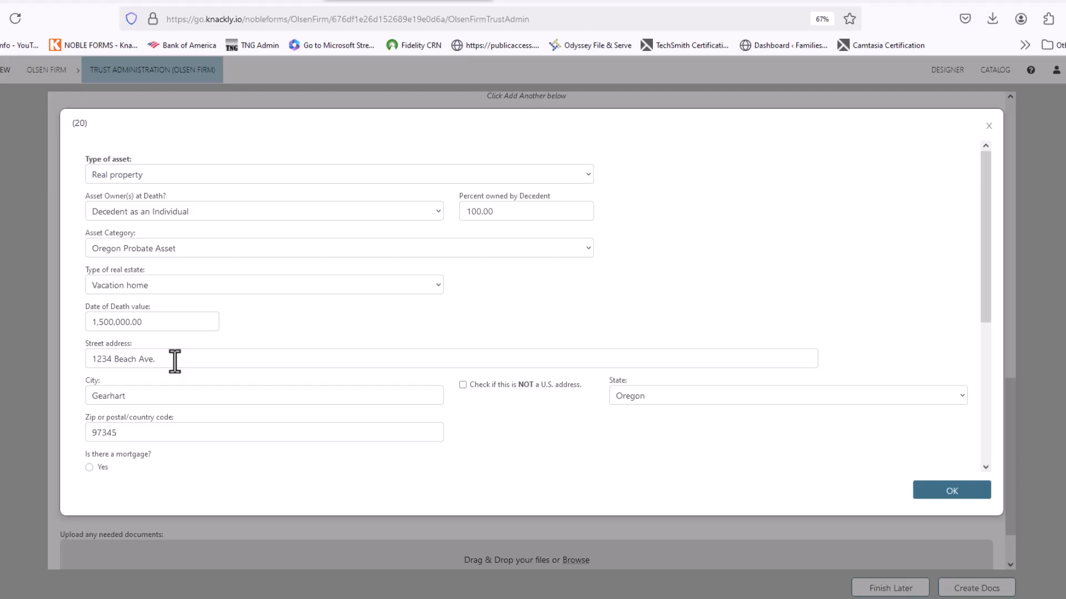
{"action": "left_click", "coordinate": [953, 495]}
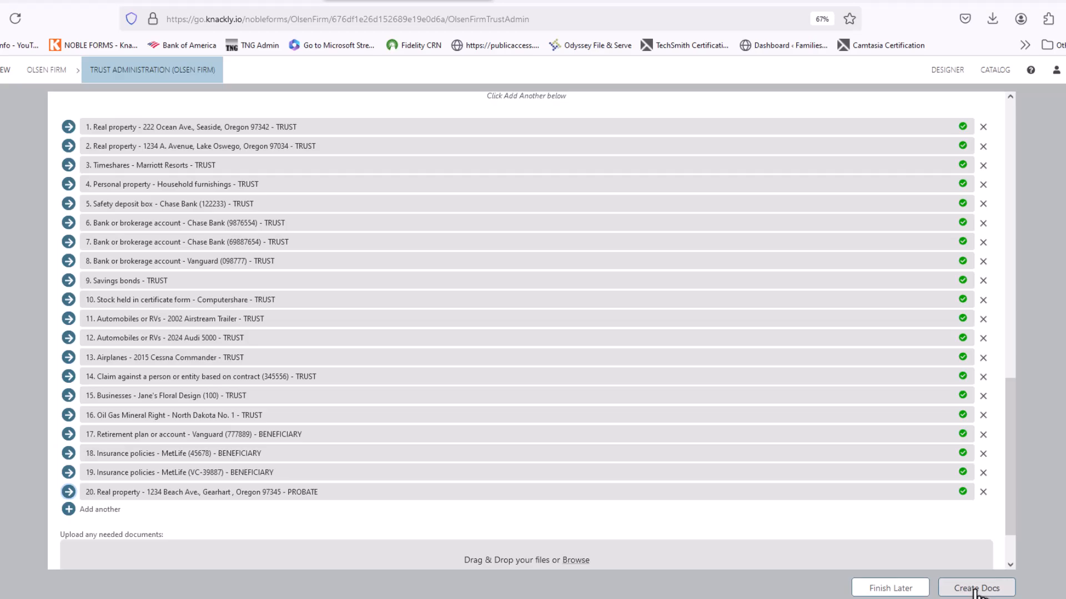
- Create the documents and save the Date of Death Values .docx to the client folder, replacing the existing copy
{"action": "left_click", "coordinate": [975, 591]}
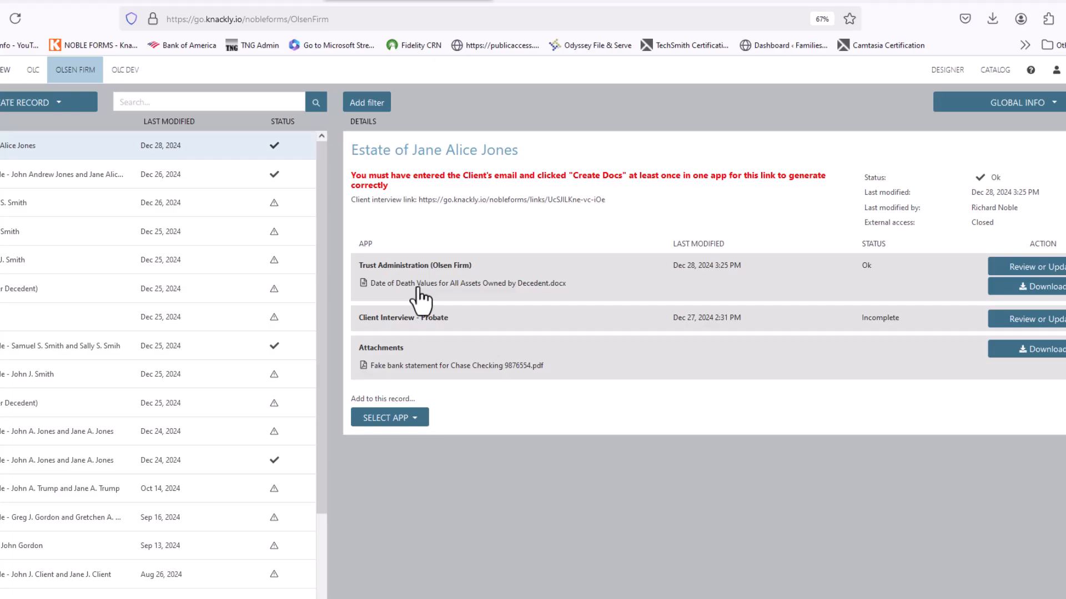
{"action": "left_click", "coordinate": [417, 287]}
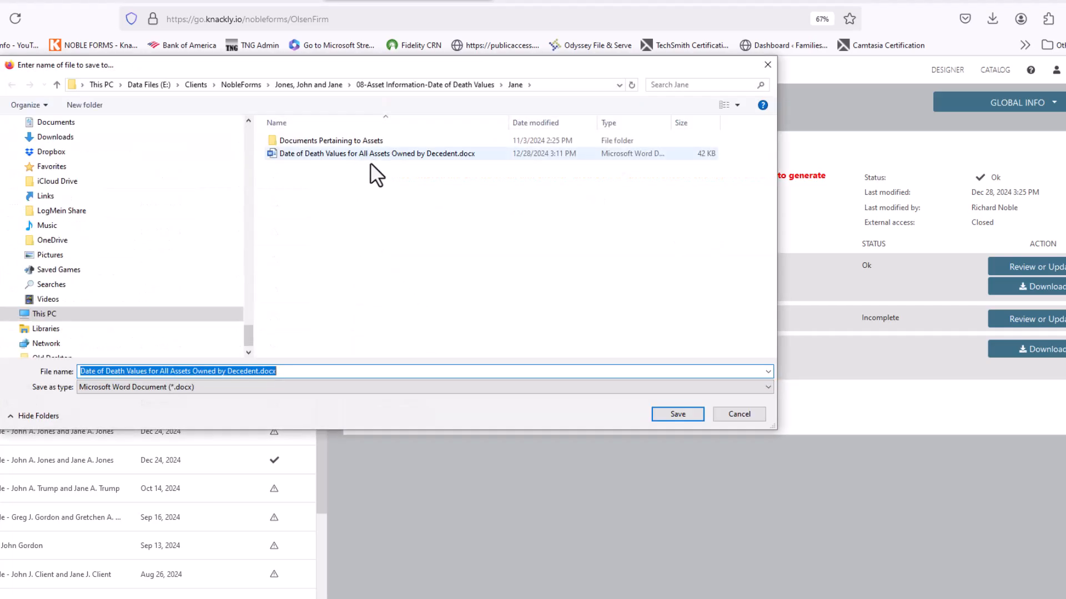
{"action": "left_click", "coordinate": [678, 414]}
{"action": "left_click", "coordinate": [597, 293]}
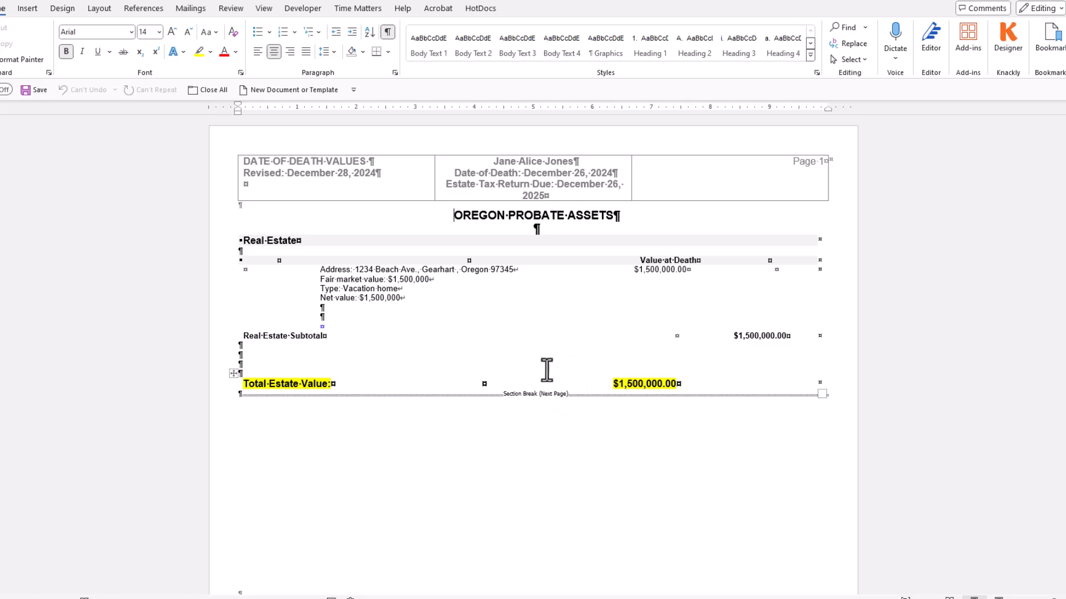
{"action": "scroll", "coordinate": [547, 370], "scroll_direction": "down", "scroll_amount": 8}
{"action": "scroll", "coordinate": [547, 369], "scroll_direction": "down", "scroll_amount": 4}
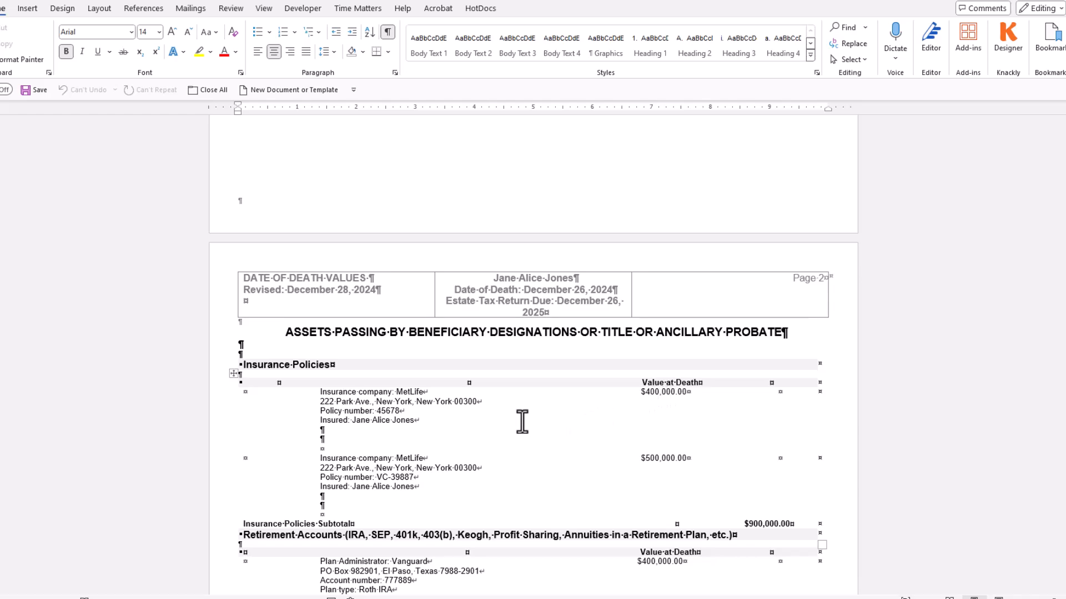
{"action": "scroll", "coordinate": [454, 431], "scroll_direction": "down", "scroll_amount": 1}
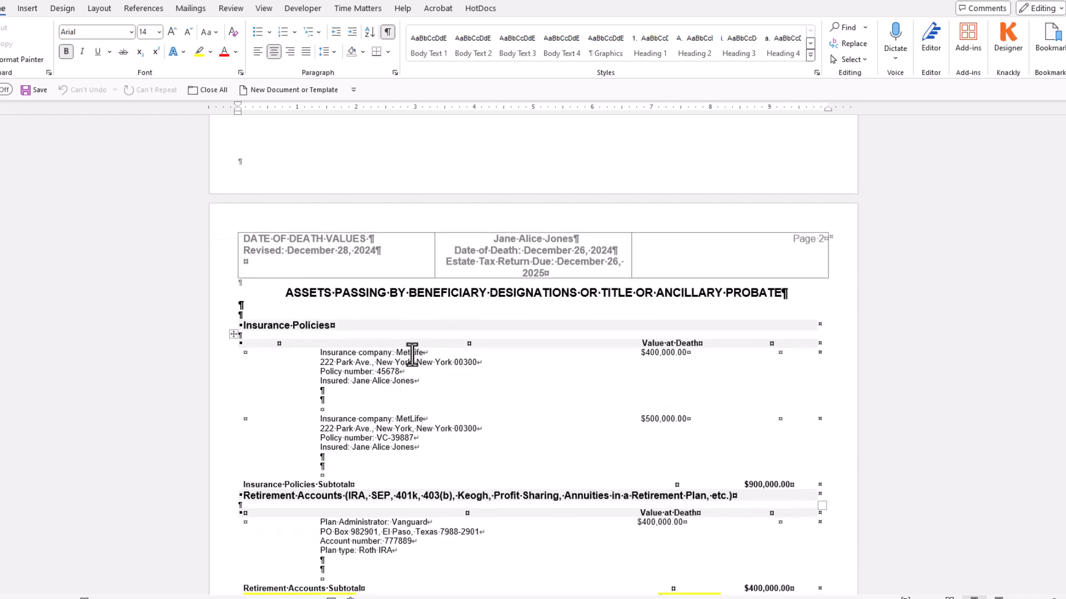
{"action": "scroll", "coordinate": [412, 355], "scroll_direction": "down", "scroll_amount": 4}
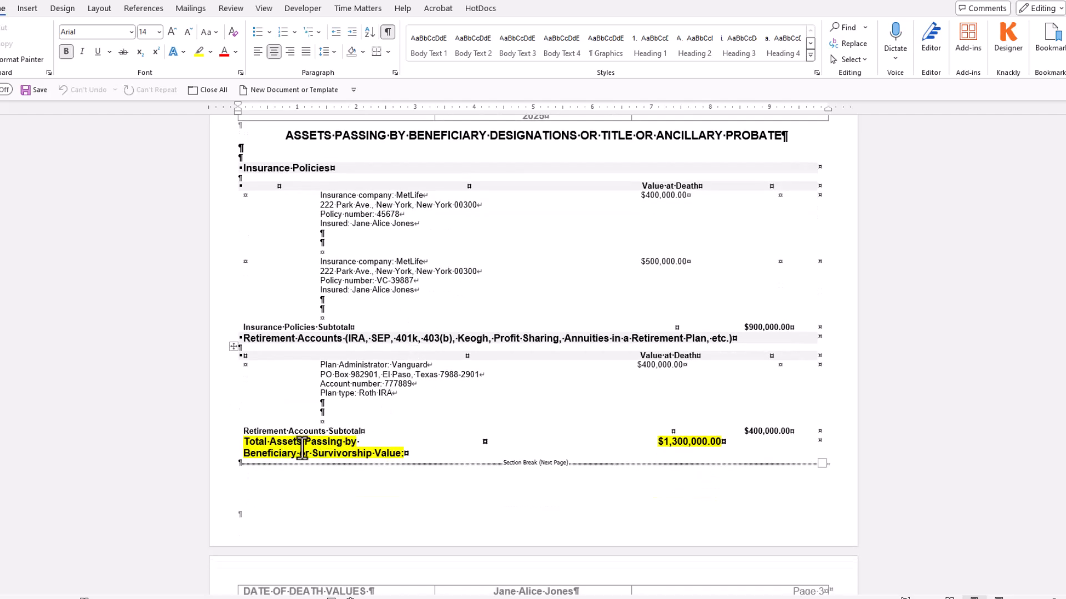
{"action": "scroll", "coordinate": [288, 447], "scroll_direction": "up", "scroll_amount": 1}
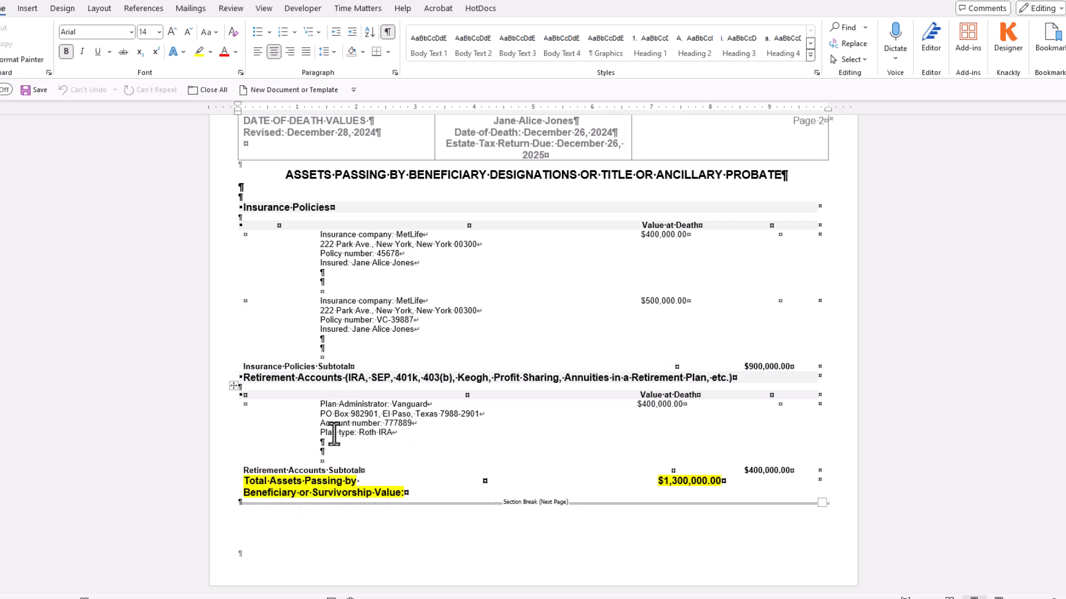
{"action": "scroll", "coordinate": [372, 435], "scroll_direction": "down", "scroll_amount": 3}
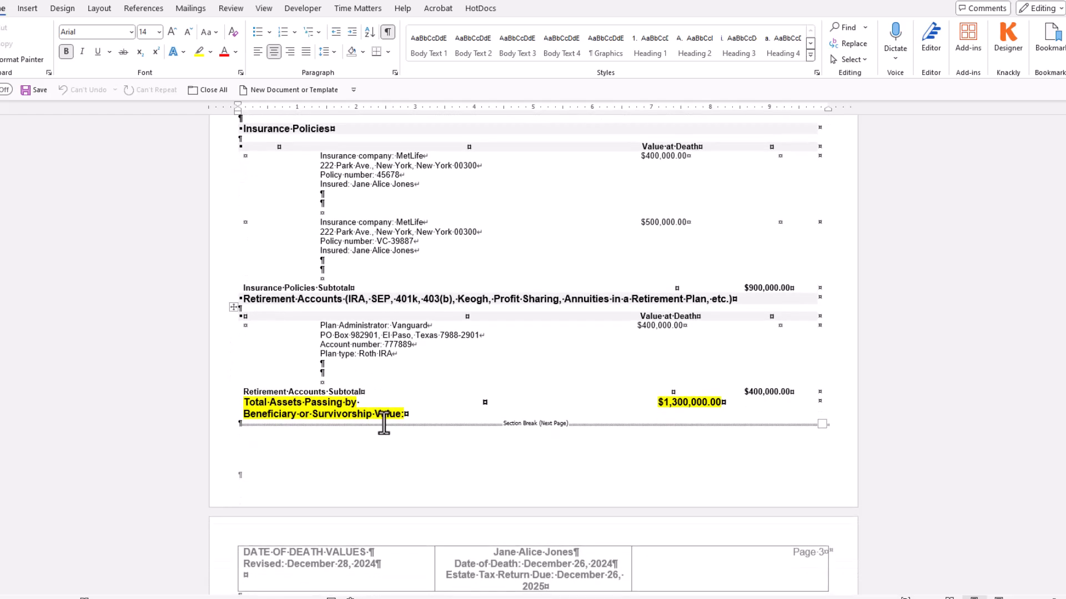
{"action": "scroll", "coordinate": [383, 428], "scroll_direction": "down", "scroll_amount": 2}
{"action": "scroll", "coordinate": [378, 420], "scroll_direction": "down", "scroll_amount": 3}
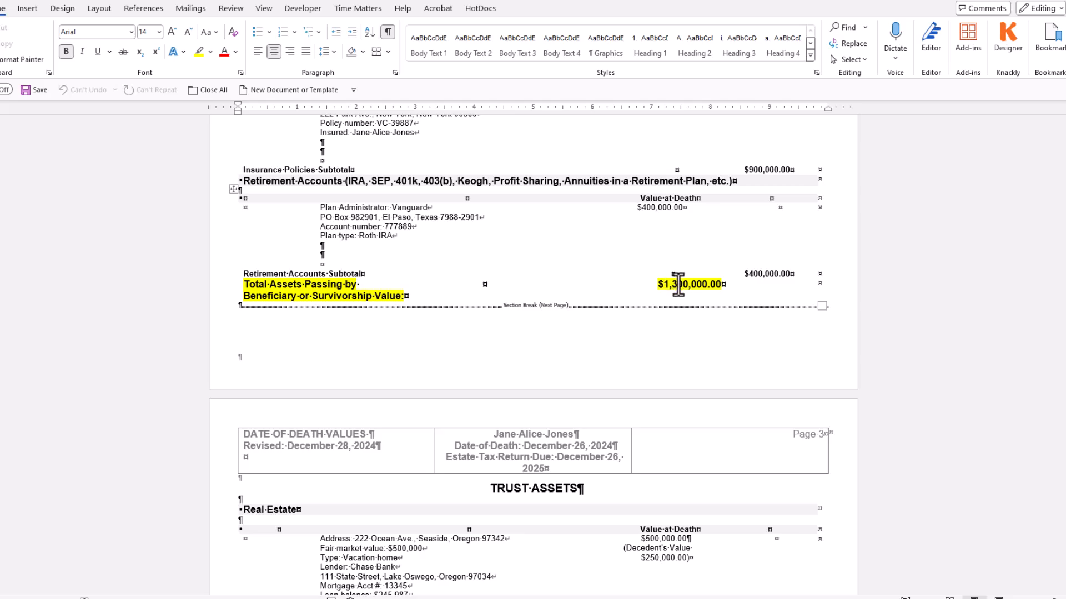
{"action": "scroll", "coordinate": [459, 273], "scroll_direction": "down", "scroll_amount": 1}
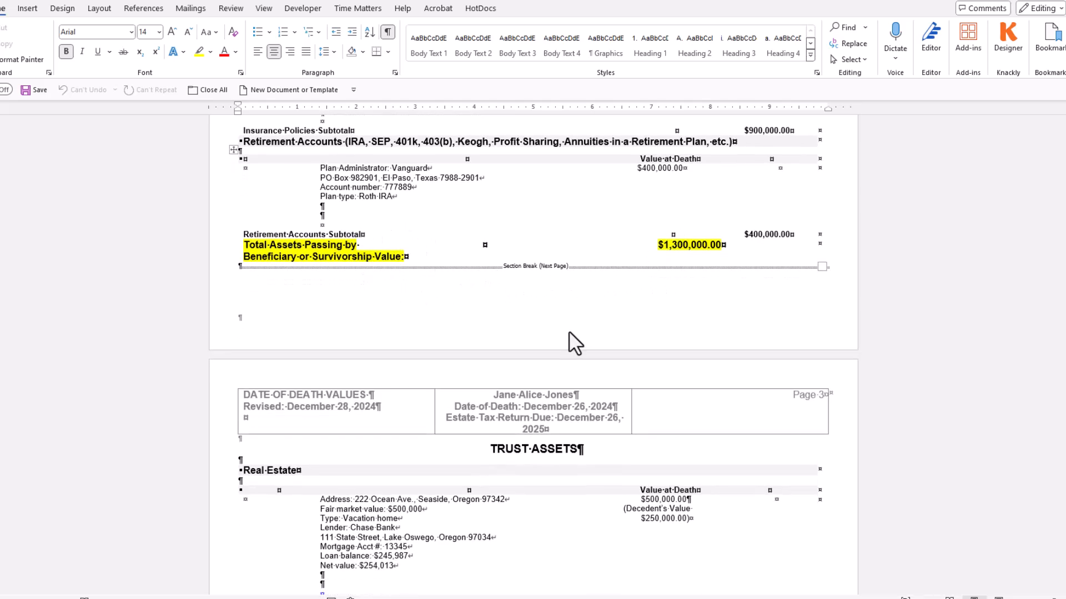
{"action": "scroll", "coordinate": [571, 345], "scroll_direction": "down", "scroll_amount": 4}
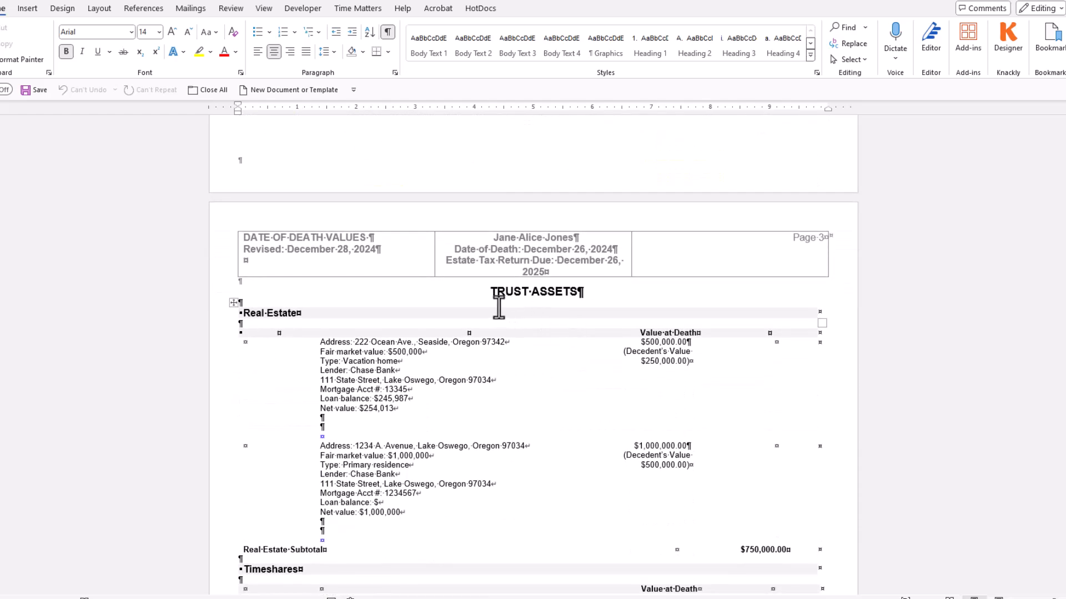
{"action": "scroll", "coordinate": [500, 310], "scroll_direction": "down", "scroll_amount": 3}
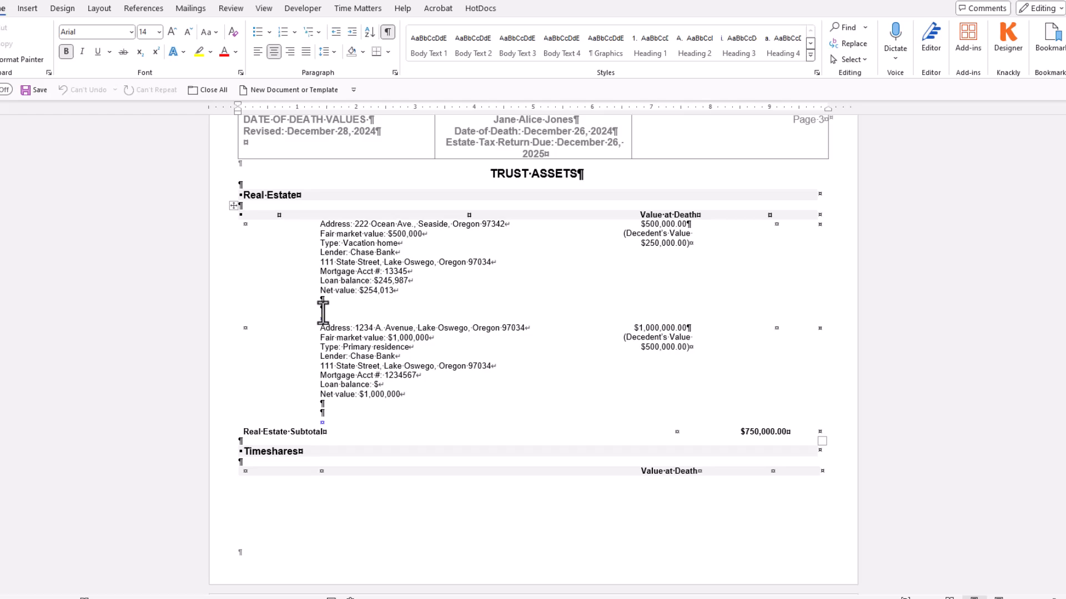
{"action": "scroll", "coordinate": [279, 443], "scroll_direction": "down", "scroll_amount": 5}
{"action": "scroll", "coordinate": [279, 444], "scroll_direction": "down", "scroll_amount": 5}
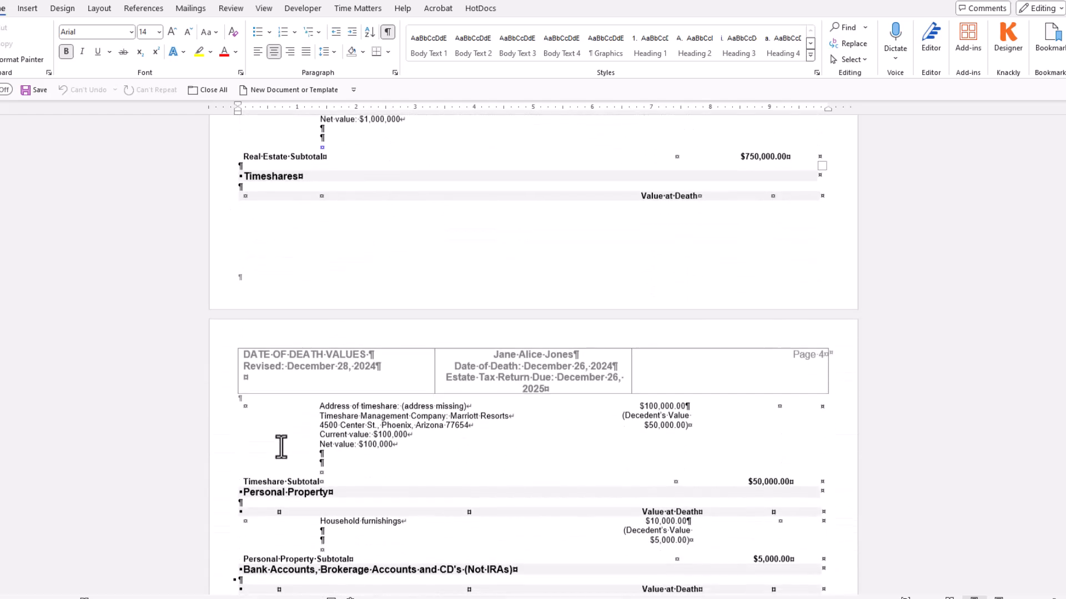
{"action": "scroll", "coordinate": [366, 444], "scroll_direction": "down", "scroll_amount": 6}
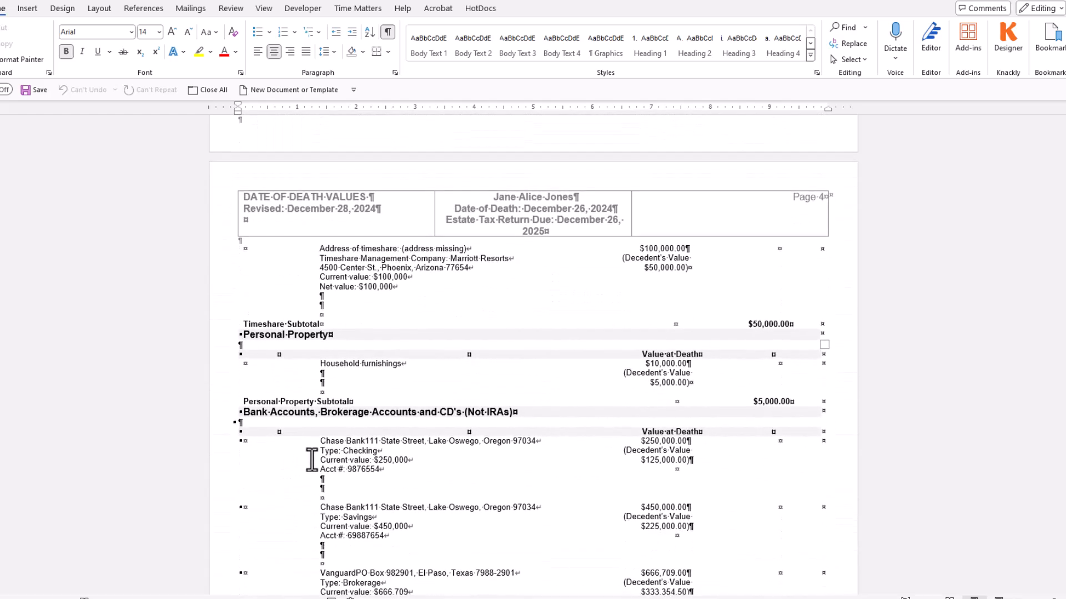
{"action": "scroll", "coordinate": [371, 445], "scroll_direction": "down", "scroll_amount": 7}
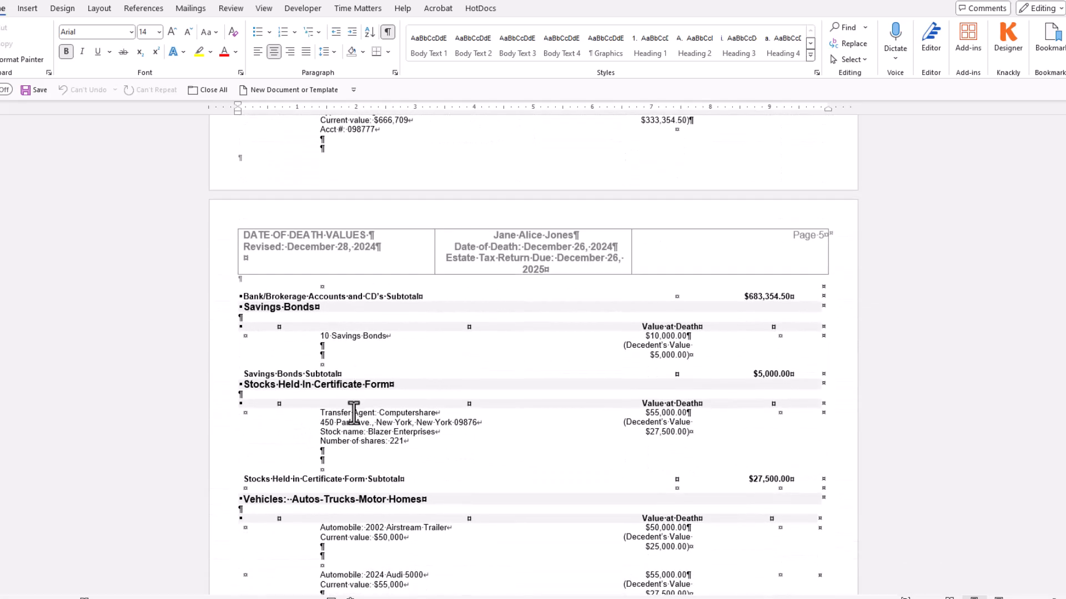
{"action": "scroll", "coordinate": [353, 409], "scroll_direction": "down", "scroll_amount": 1}
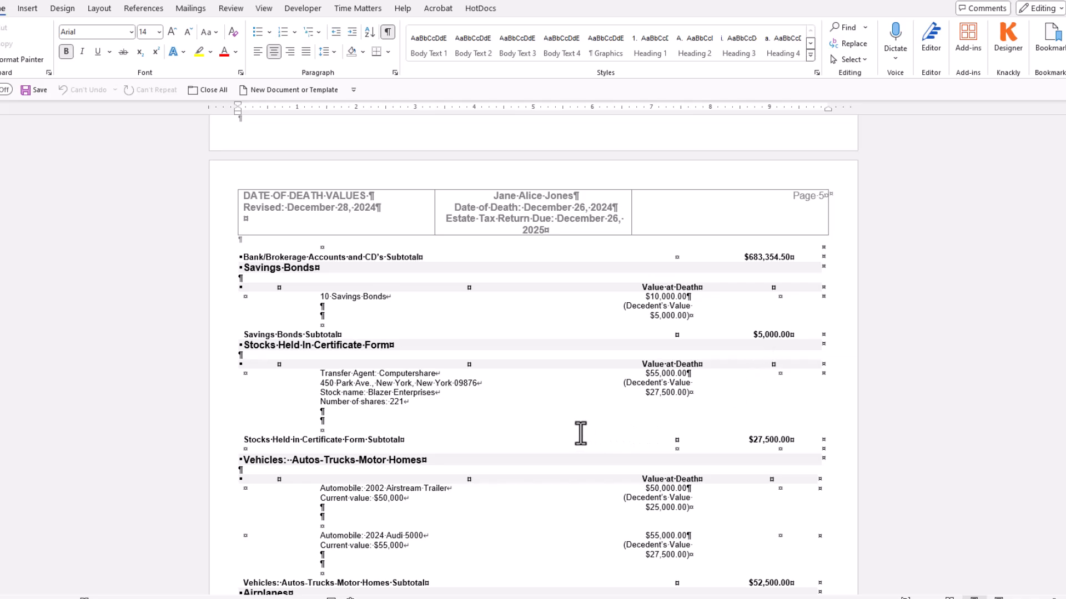
{"action": "scroll", "coordinate": [377, 466], "scroll_direction": "down", "scroll_amount": 5}
{"action": "scroll", "coordinate": [377, 466], "scroll_direction": "down", "scroll_amount": 7}
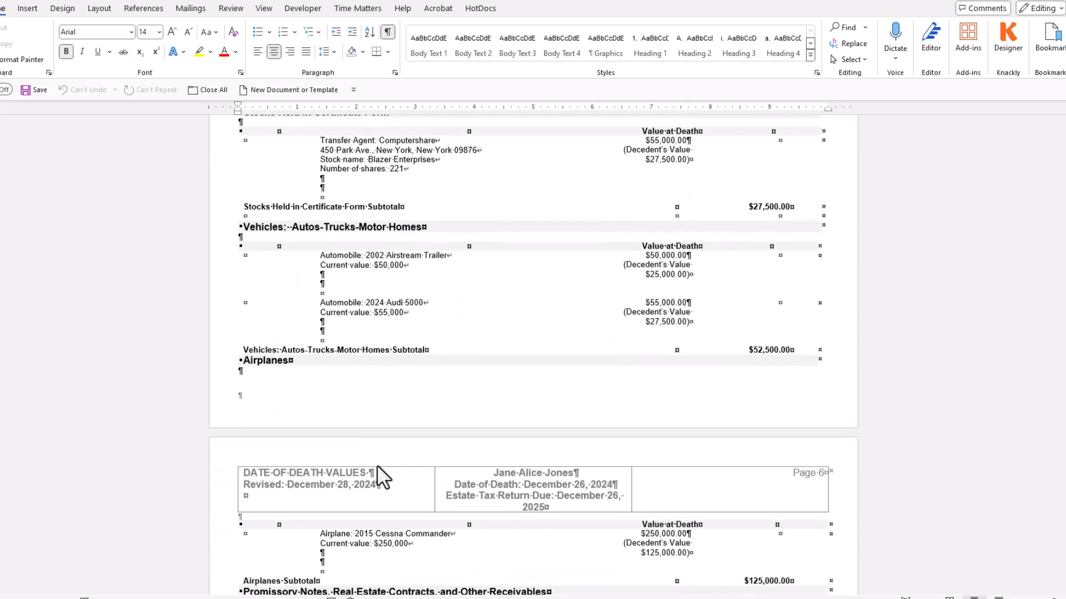
{"action": "scroll", "coordinate": [376, 467], "scroll_direction": "down", "scroll_amount": 9}
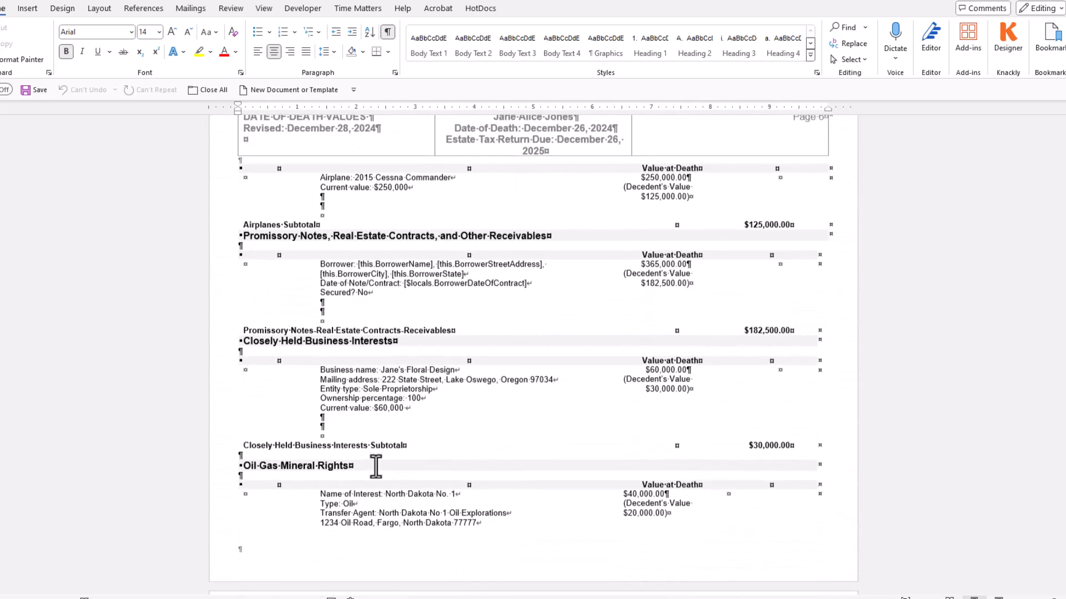
{"action": "scroll", "coordinate": [375, 466], "scroll_direction": "down", "scroll_amount": 1}
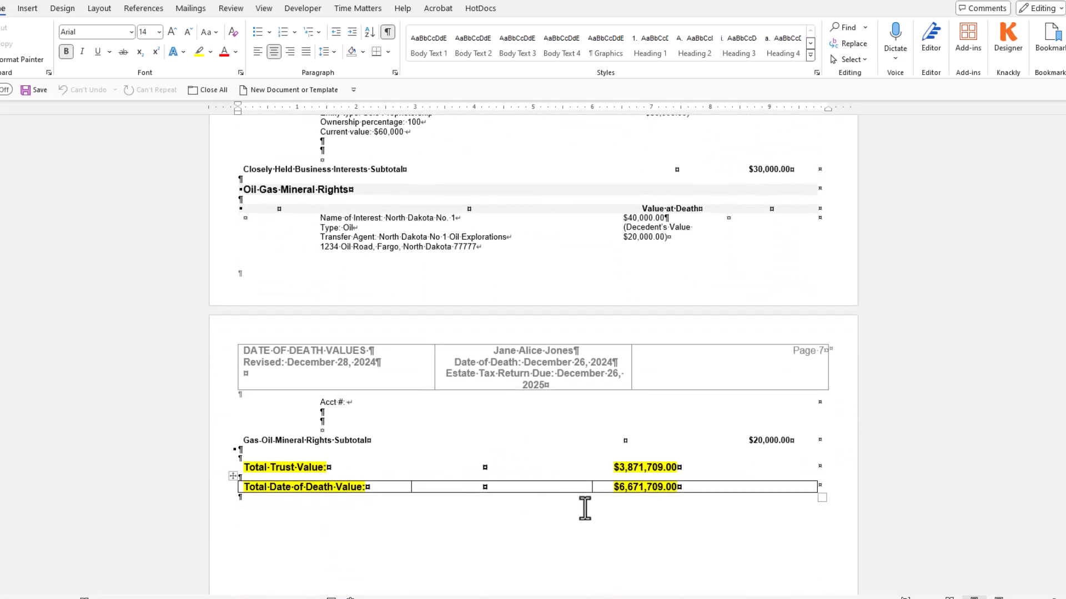